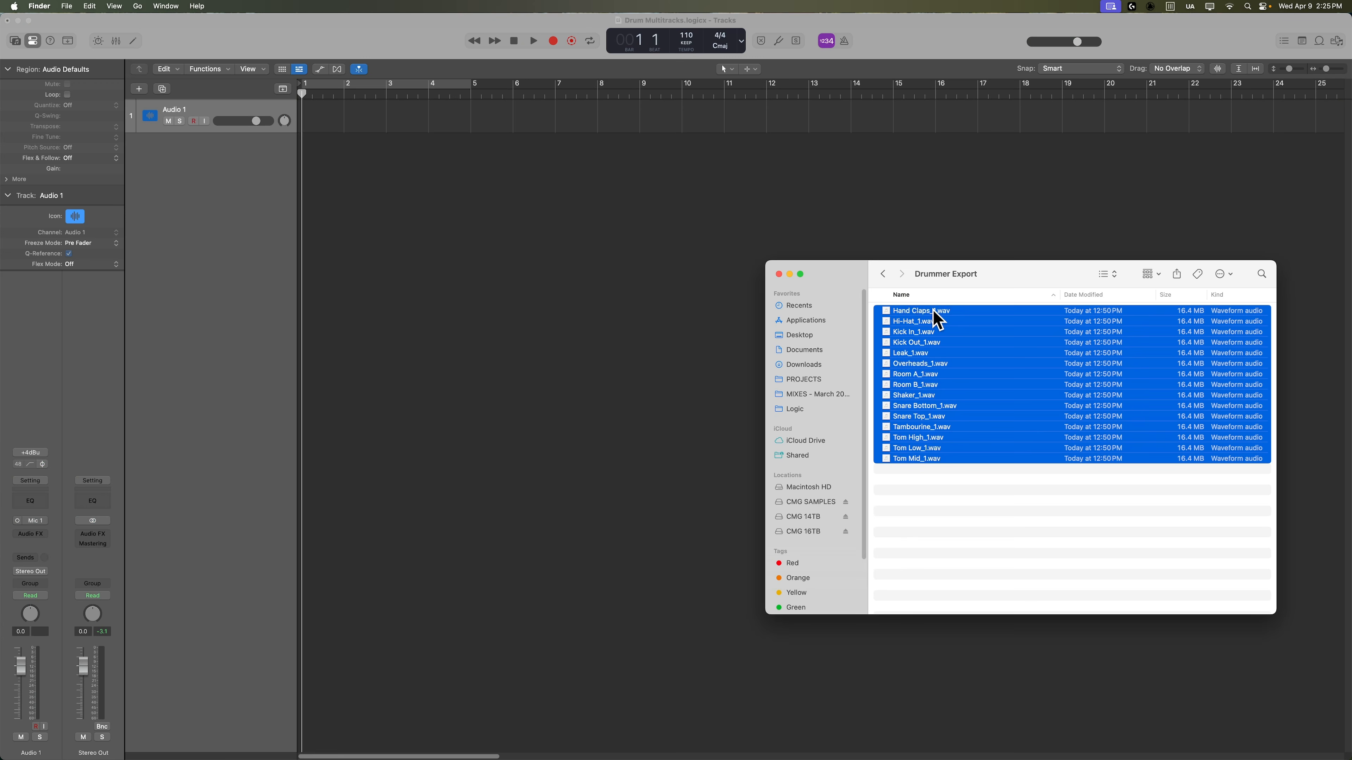
Import the selected WAV files from the Drummer Export folder onto new tracks, fit the regions to the window and enlarge their waveforms
drag(938, 319, 312, 171)
click(647, 192)
click(737, 286)
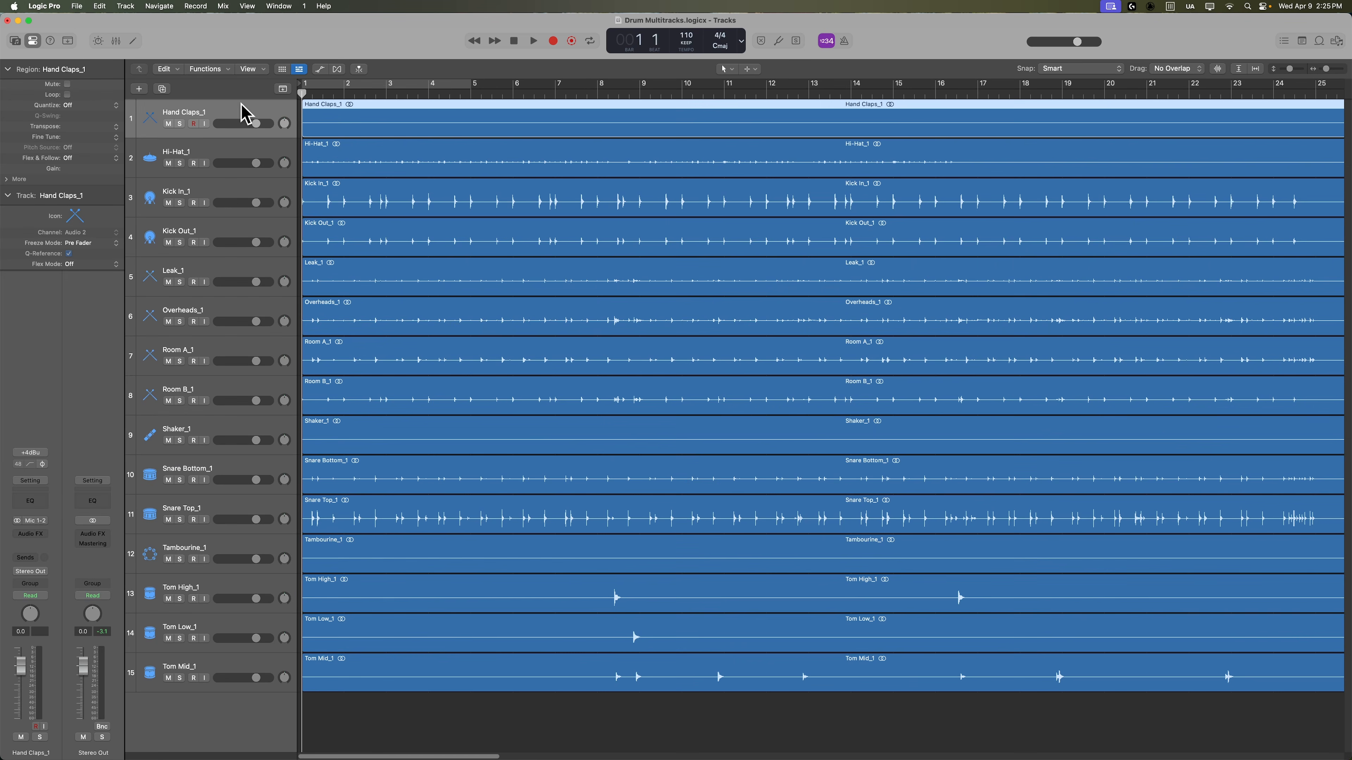
click(528, 721)
key(z)
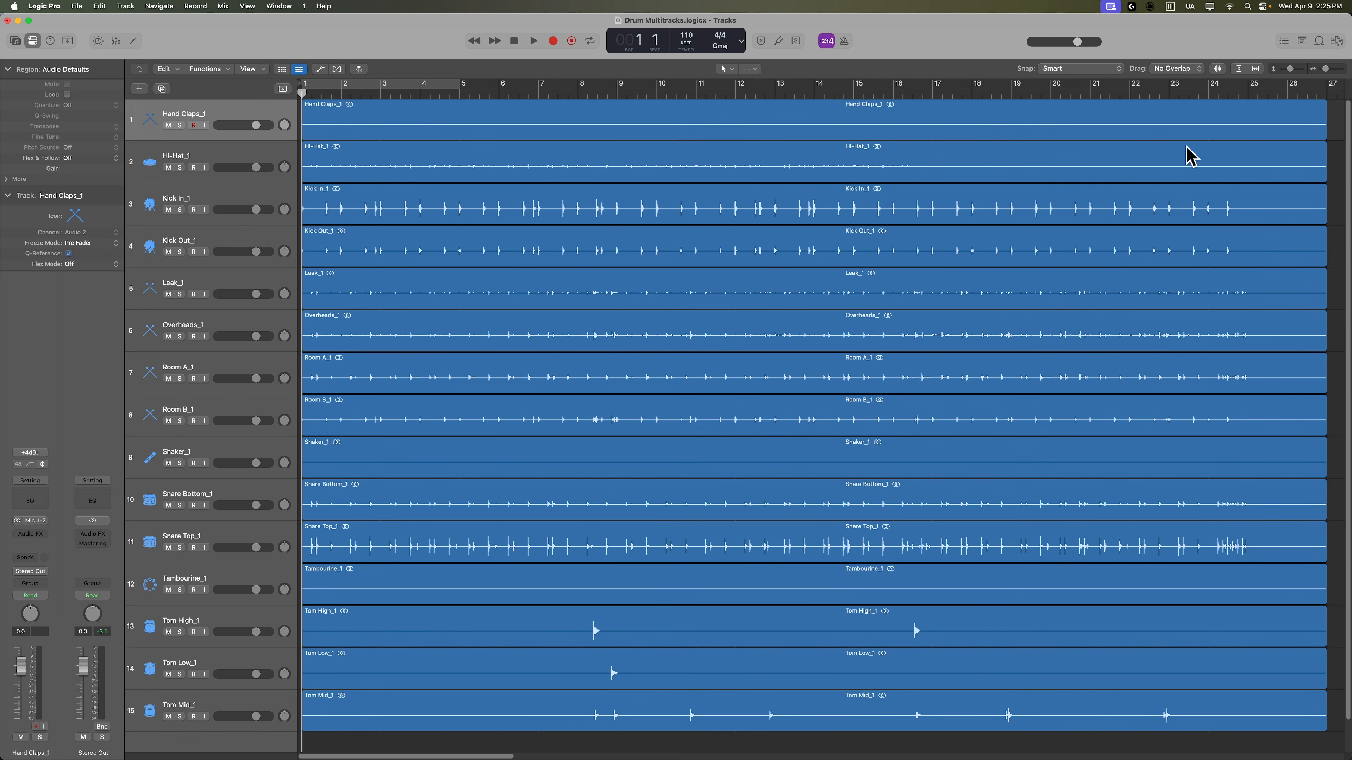
mouse_move(1218, 69)
mouse_down()
mouse_move(1250, 11)
mouse_move(1237, 54)
mouse_up()
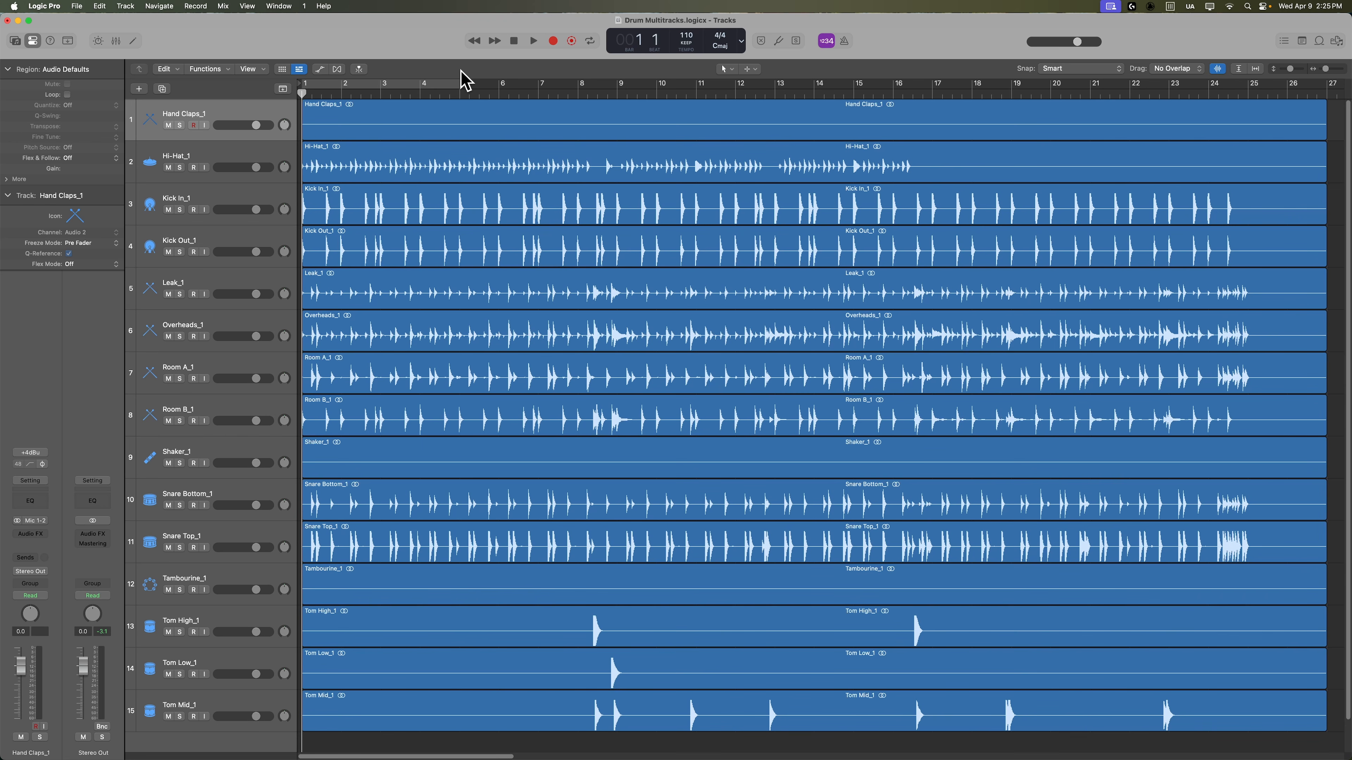
Delete the empty Hand Claps_1, Shaker_1 and Tambourine_1 tracks along with their regions
click(251, 119)
key(Delete)
key(super+Delete)
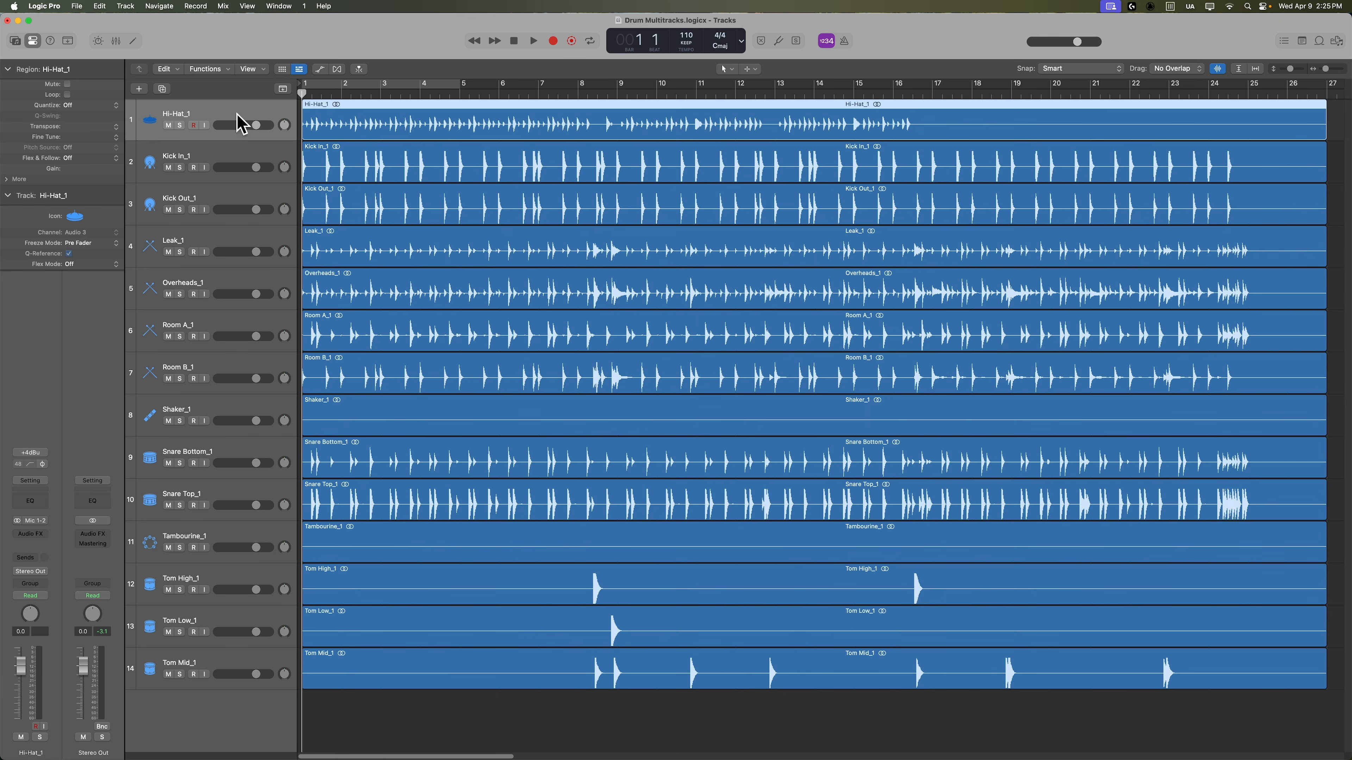
click(256, 416)
key(Delete)
key(super+Delete)
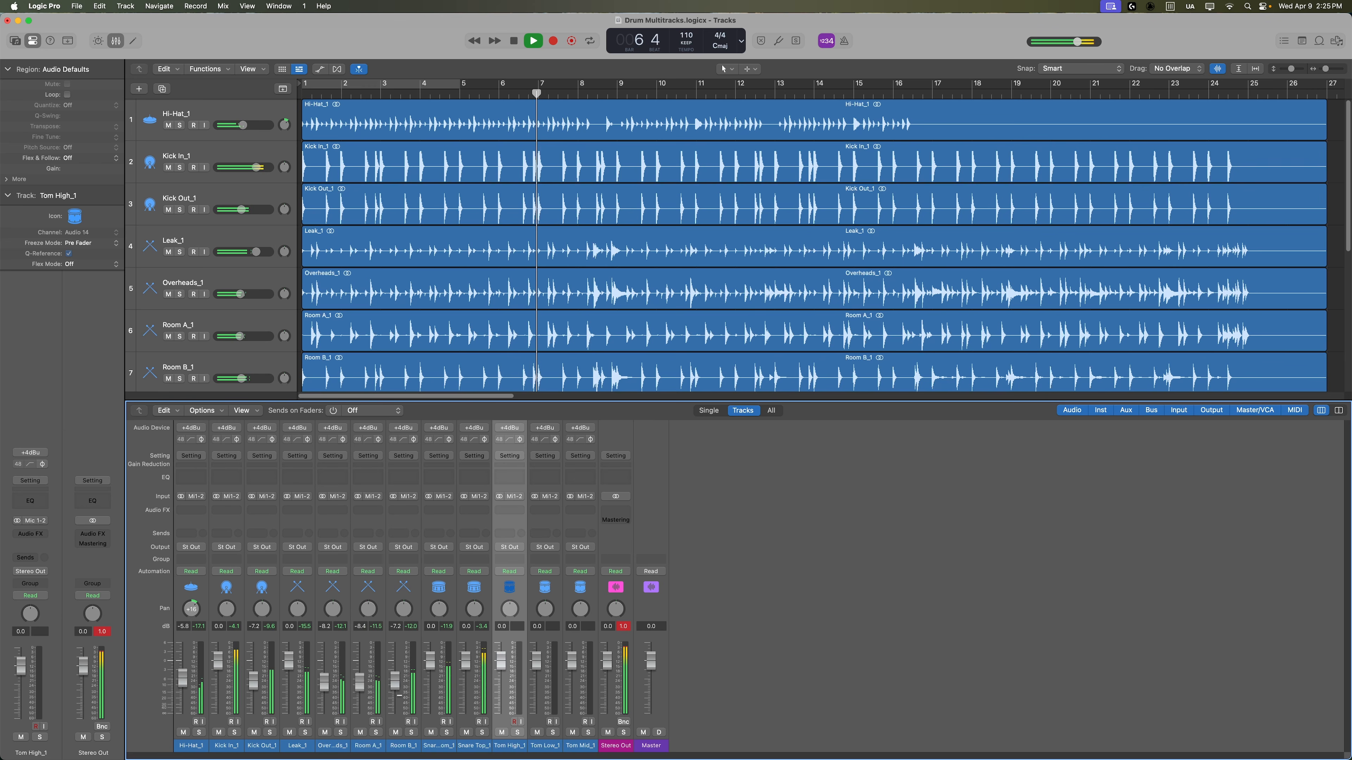
Lower the Snare Bottom fader to -3.7 dB and the Snare Top fader to -4.1 dB, and adjust the tom faders during playback
drag(430, 659, 465, 674)
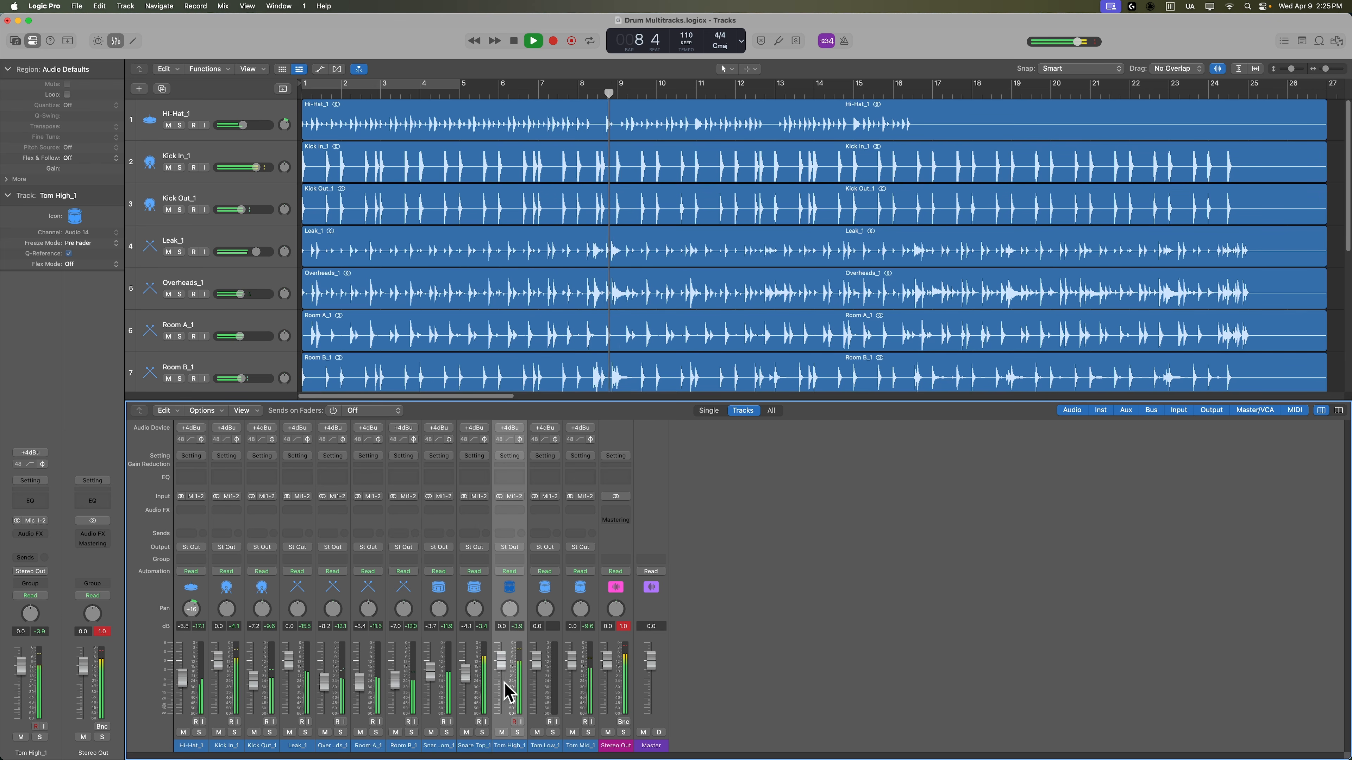
drag(501, 661, 537, 664)
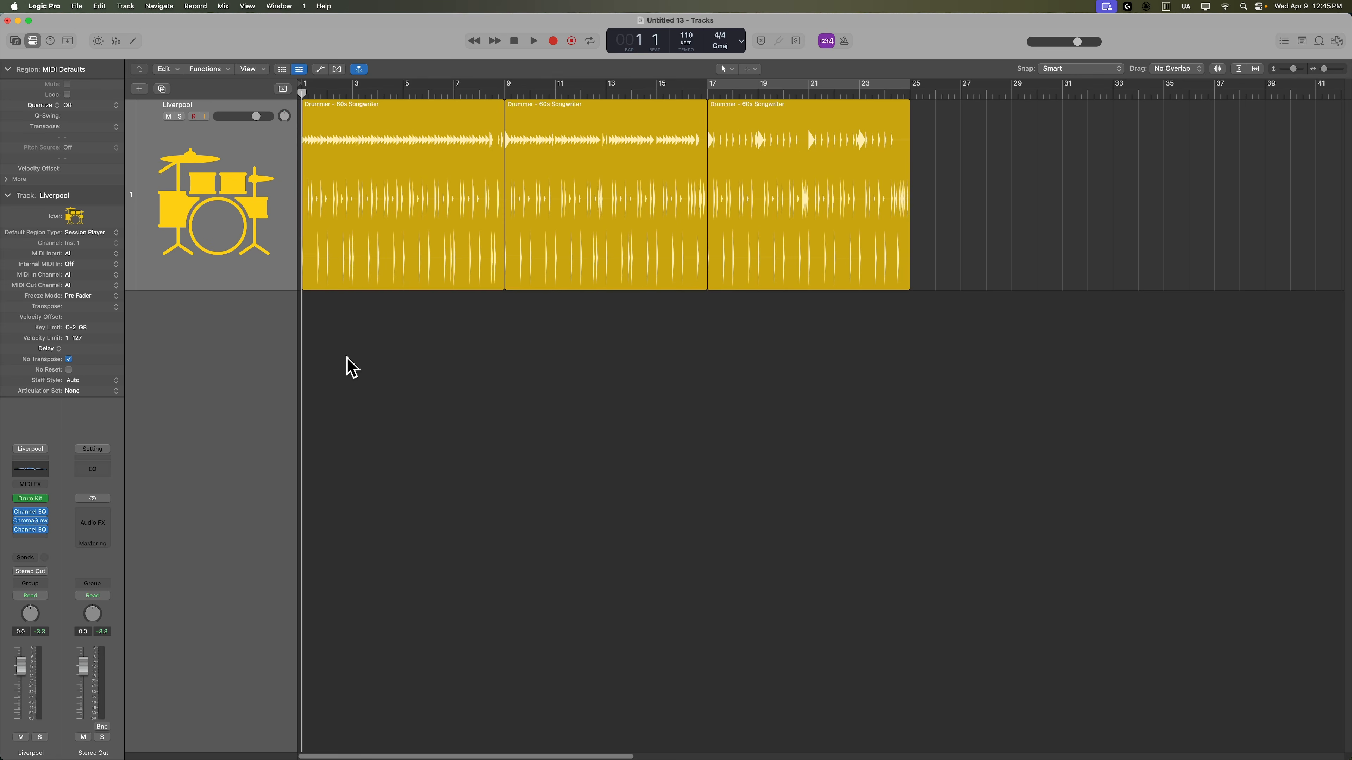
Review the three Drummer regions on the Liverpool track with the Session Player editor open, and close the editor
double_click(341, 242)
click(407, 326)
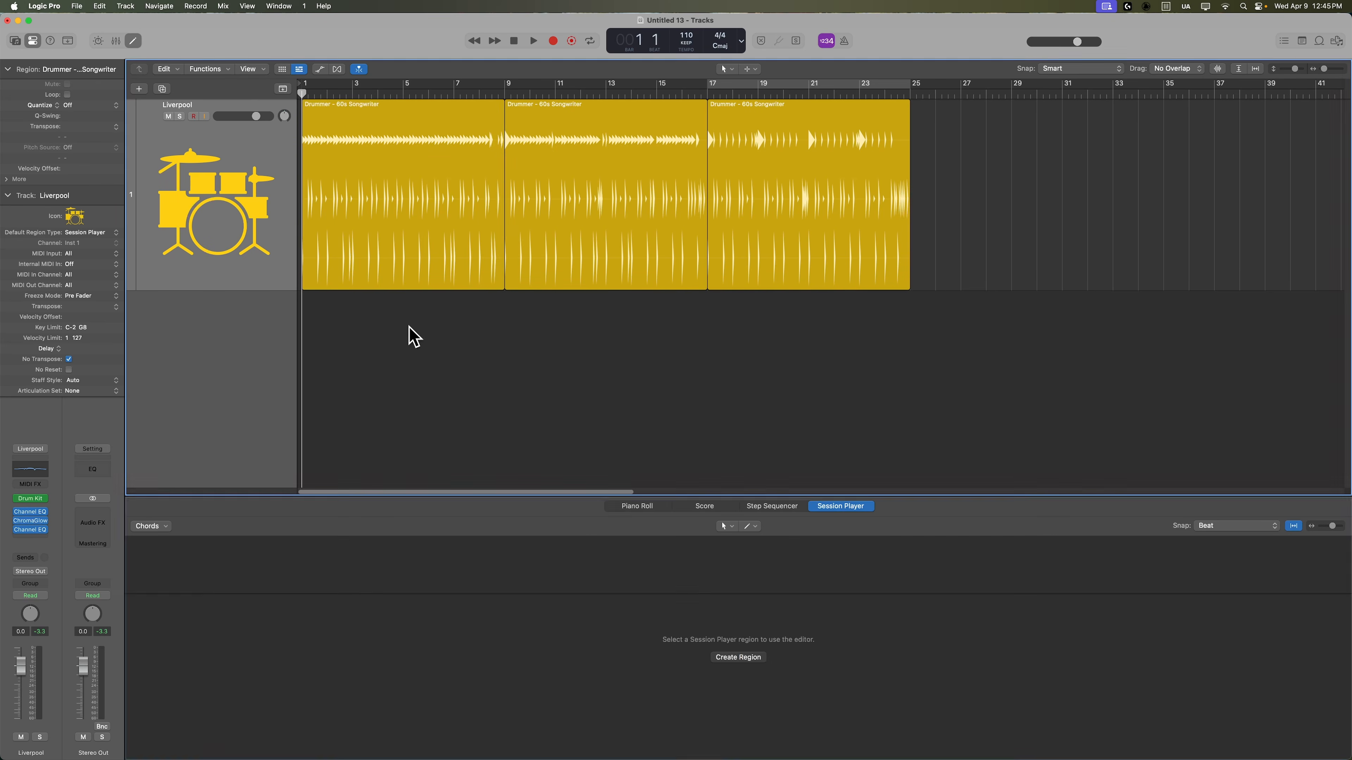
click(411, 238)
click(598, 217)
click(794, 234)
click(827, 326)
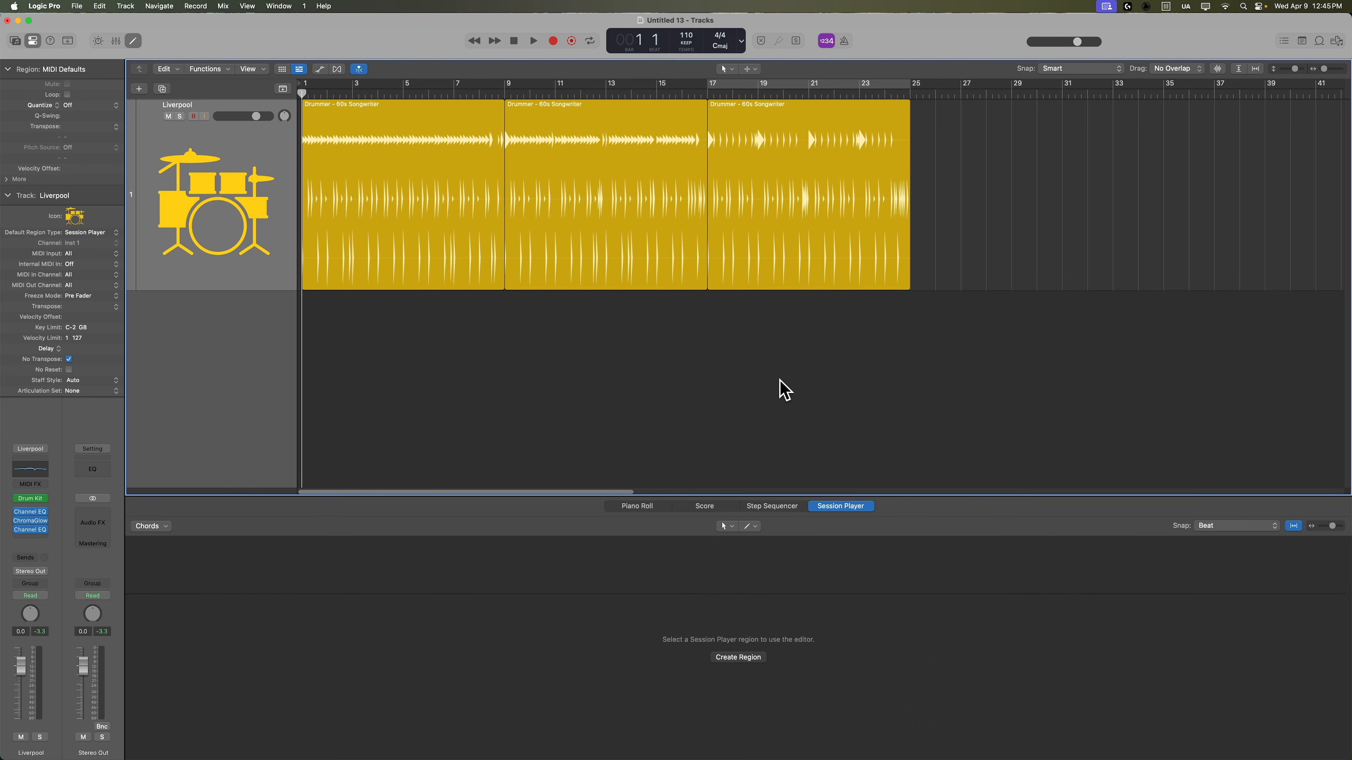
key(e)
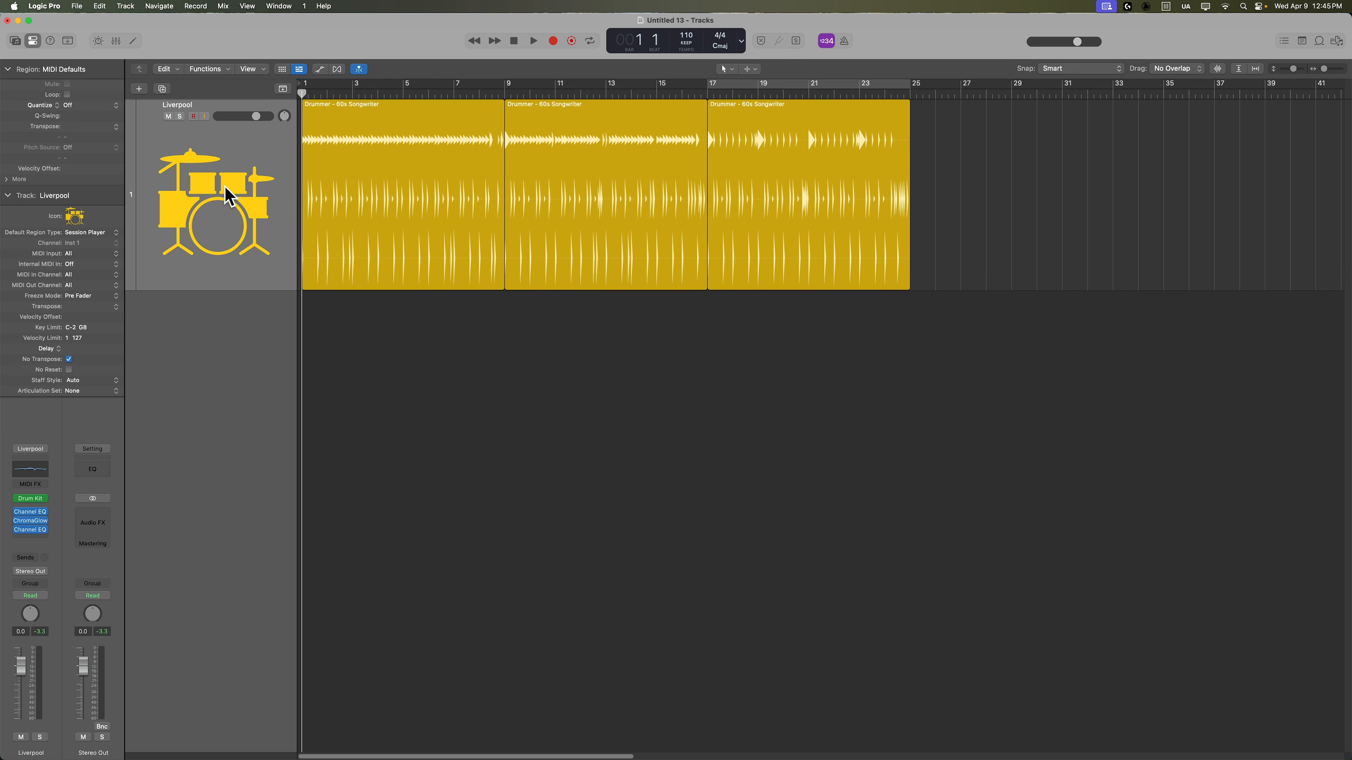
Replace the Liverpool kit with the Liverpool+ multi-channel drum kit from the Library
click(14, 41)
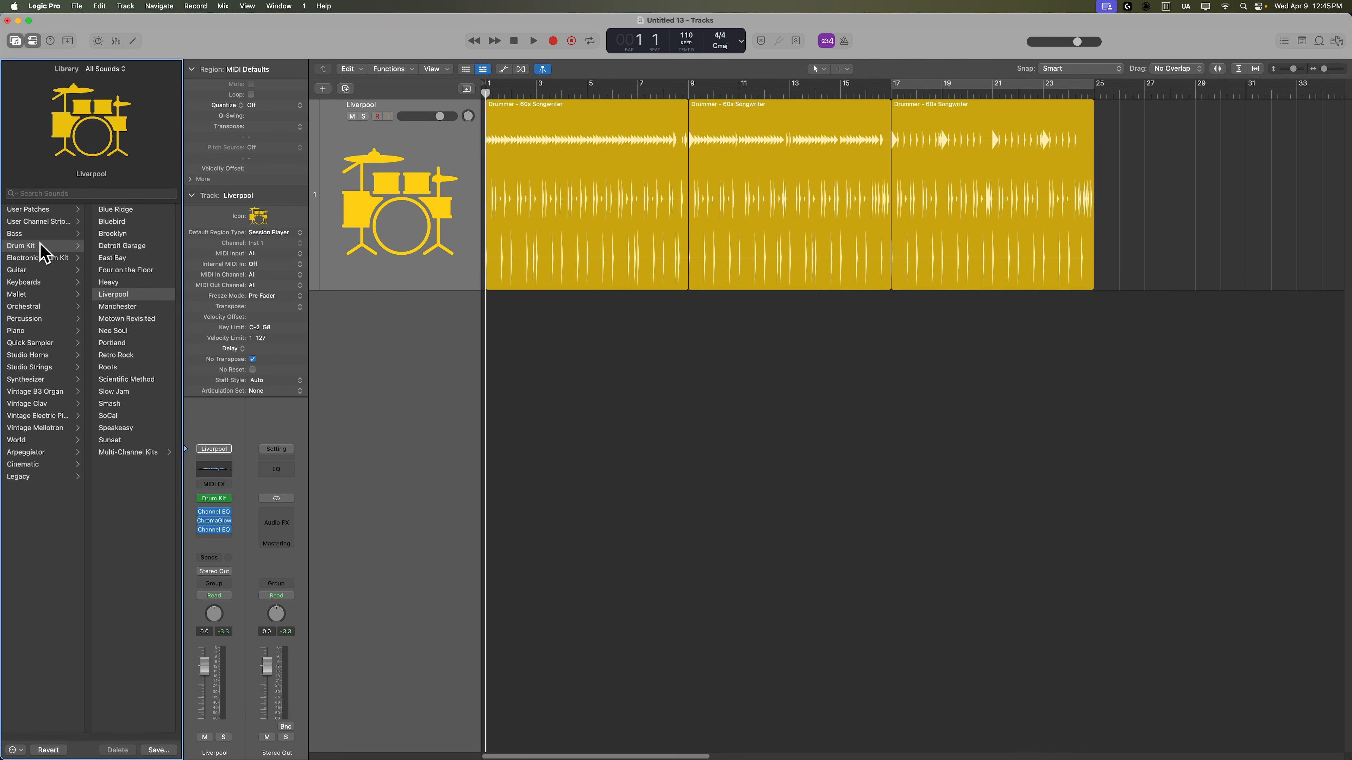
click(137, 452)
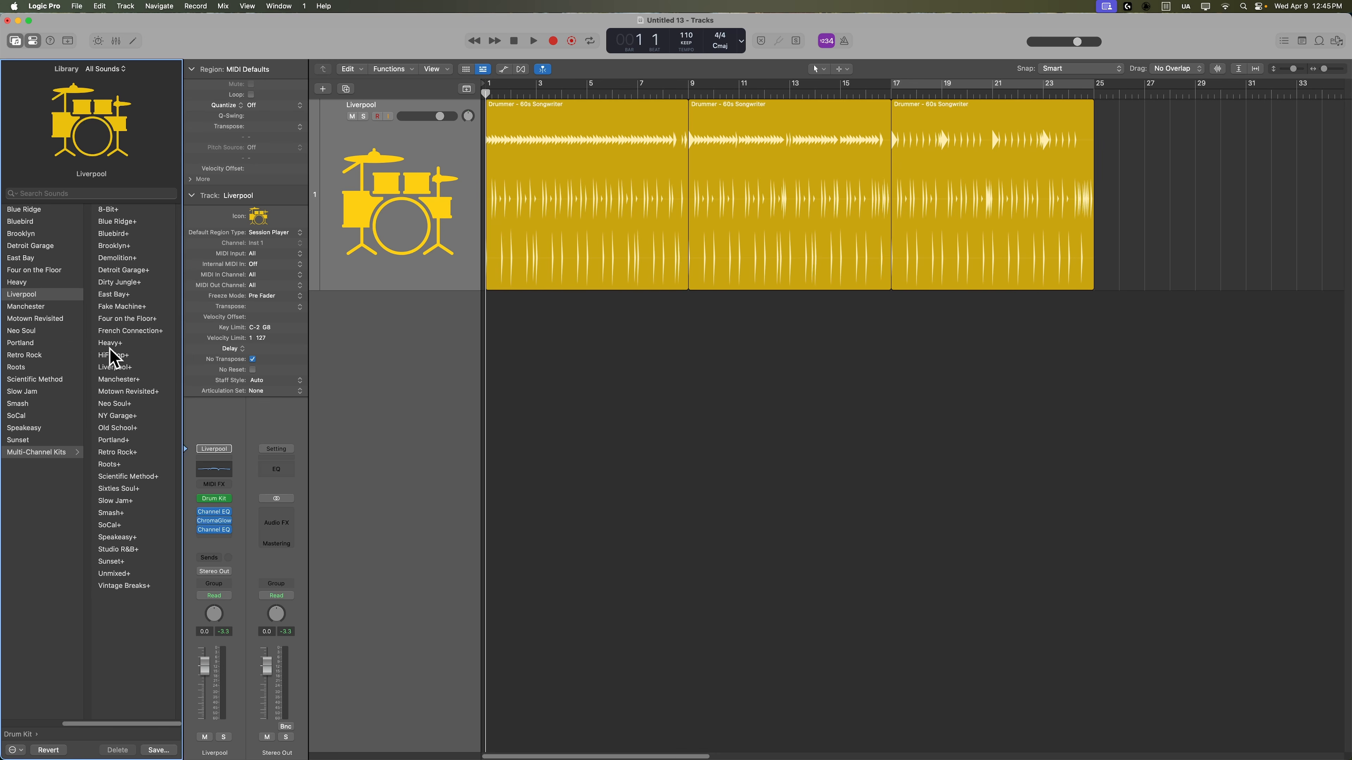
click(149, 368)
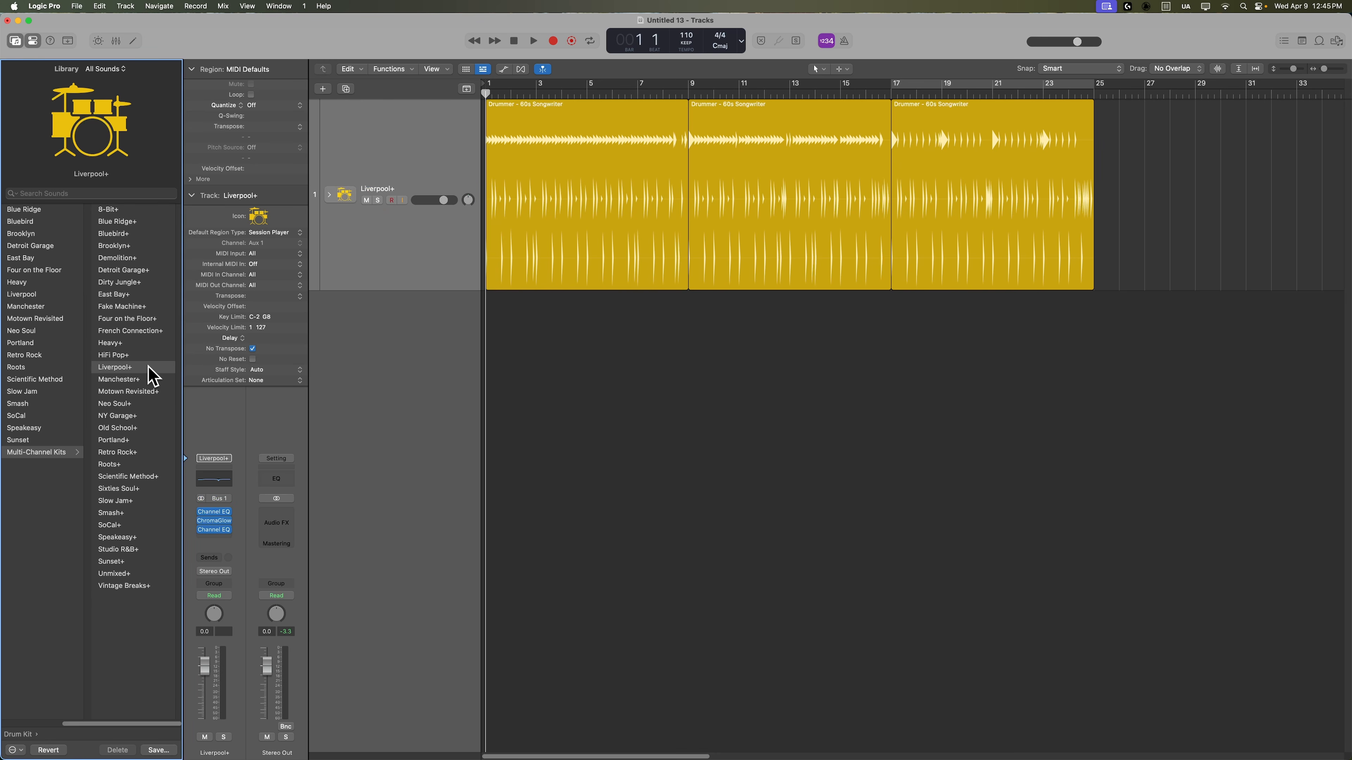
click(15, 40)
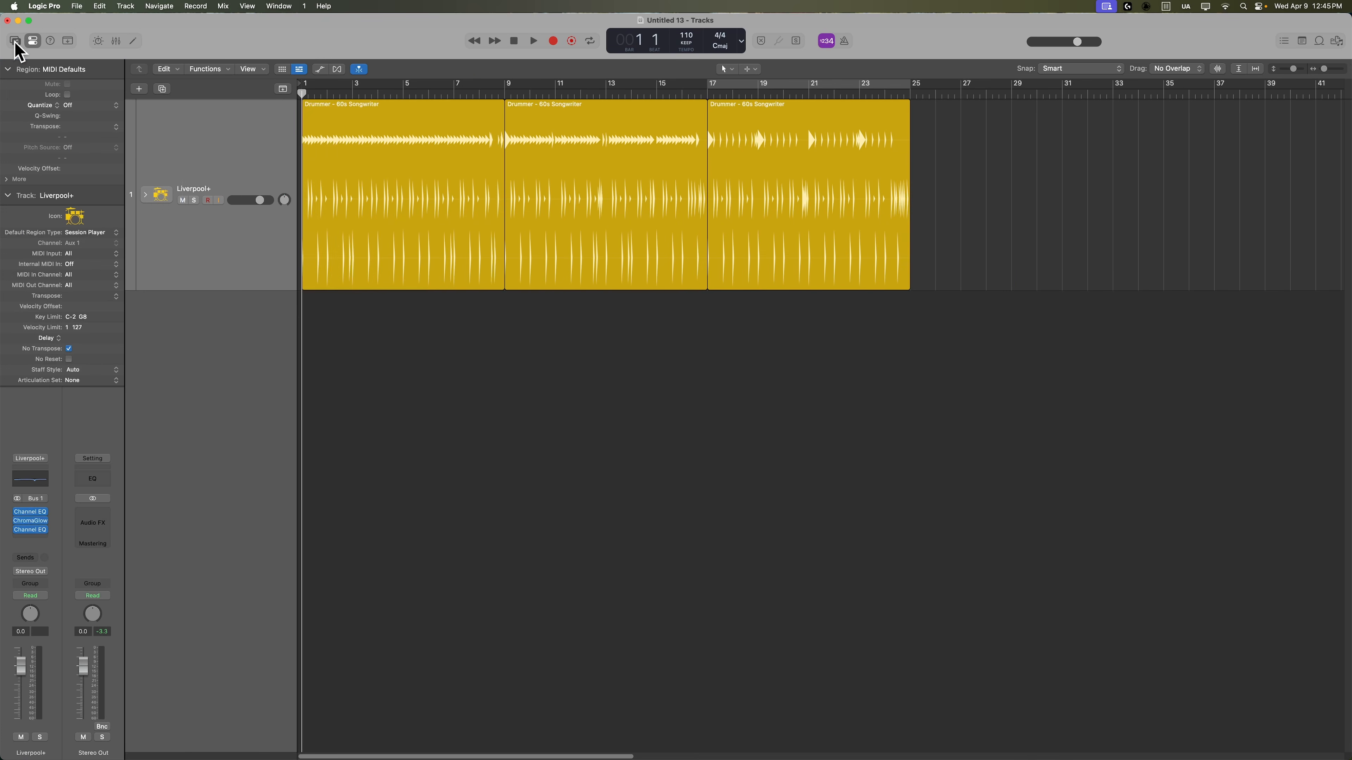
Expand the Liverpool+ track stack, look through its subtracks, and play the drums with the mixer shown
click(145, 196)
scroll(202, 320, down, 10)
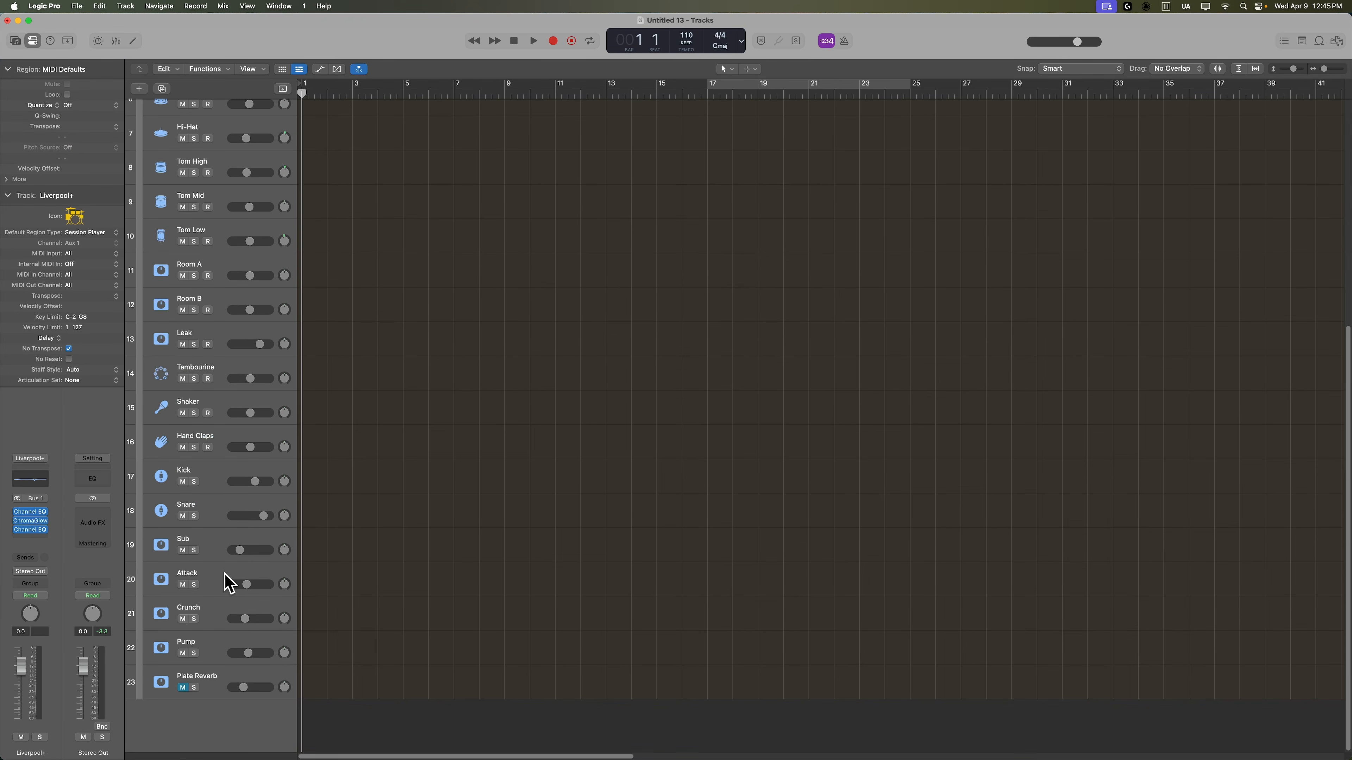
scroll(229, 574, up, 8)
key(space)
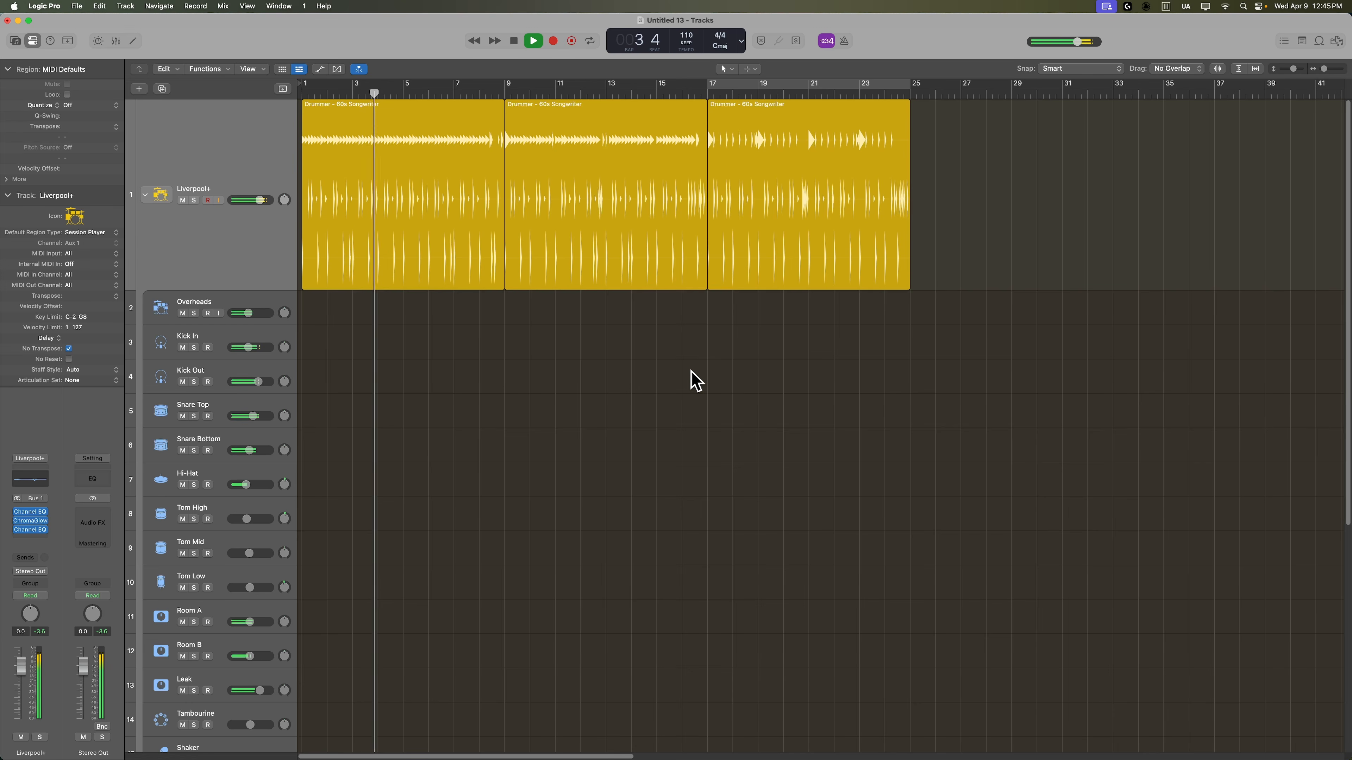
key(x)
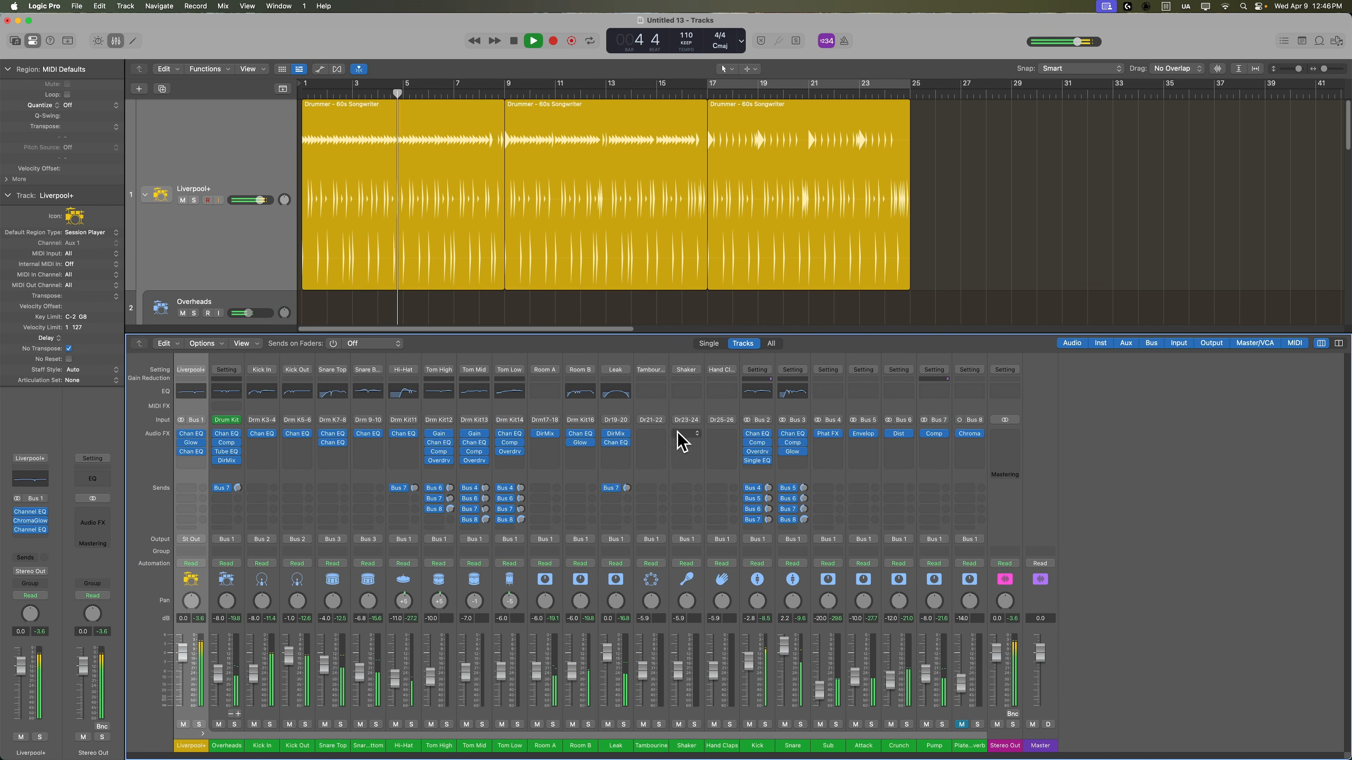
key(space)
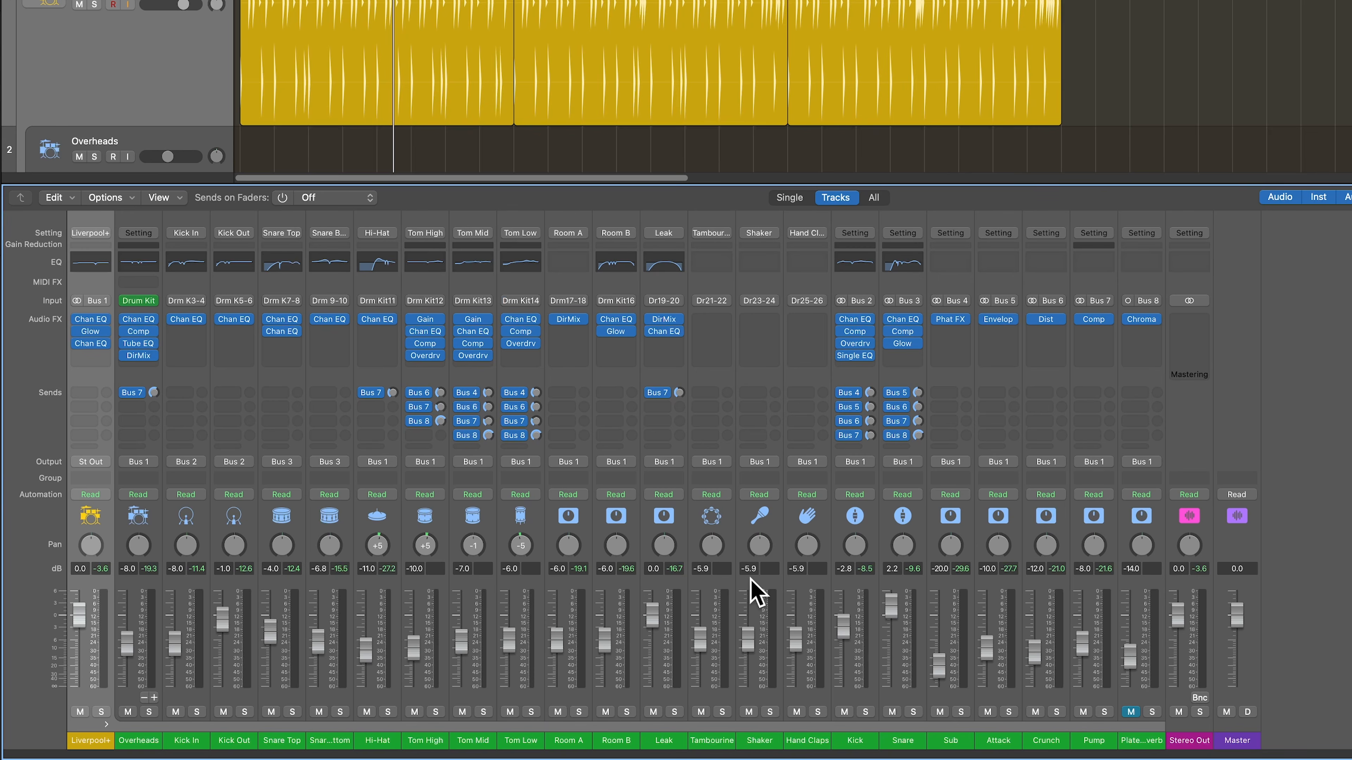
Examine the routing of the Overheads through Hand Claps microphone channels and the Kick through Plate Reverb auxiliary channels in the mixer
click(141, 741)
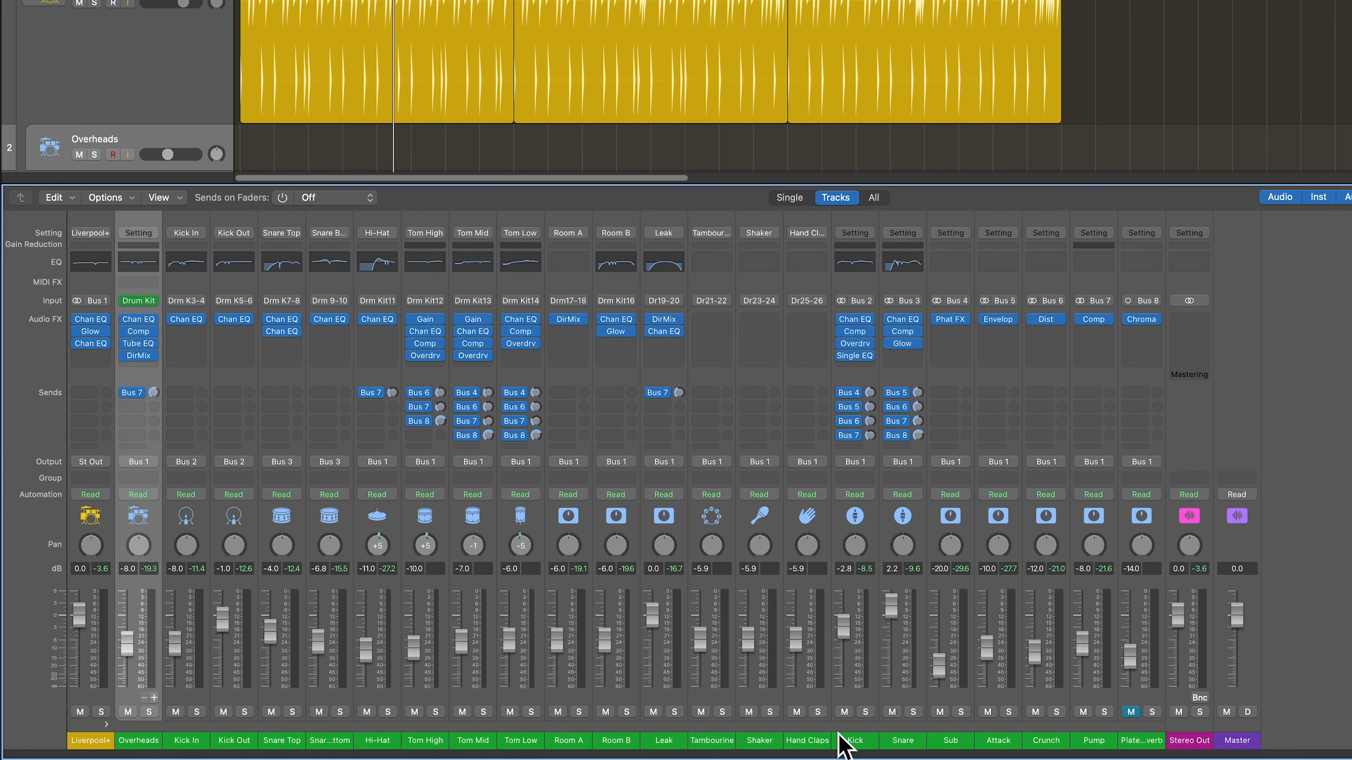
shift+click(814, 741)
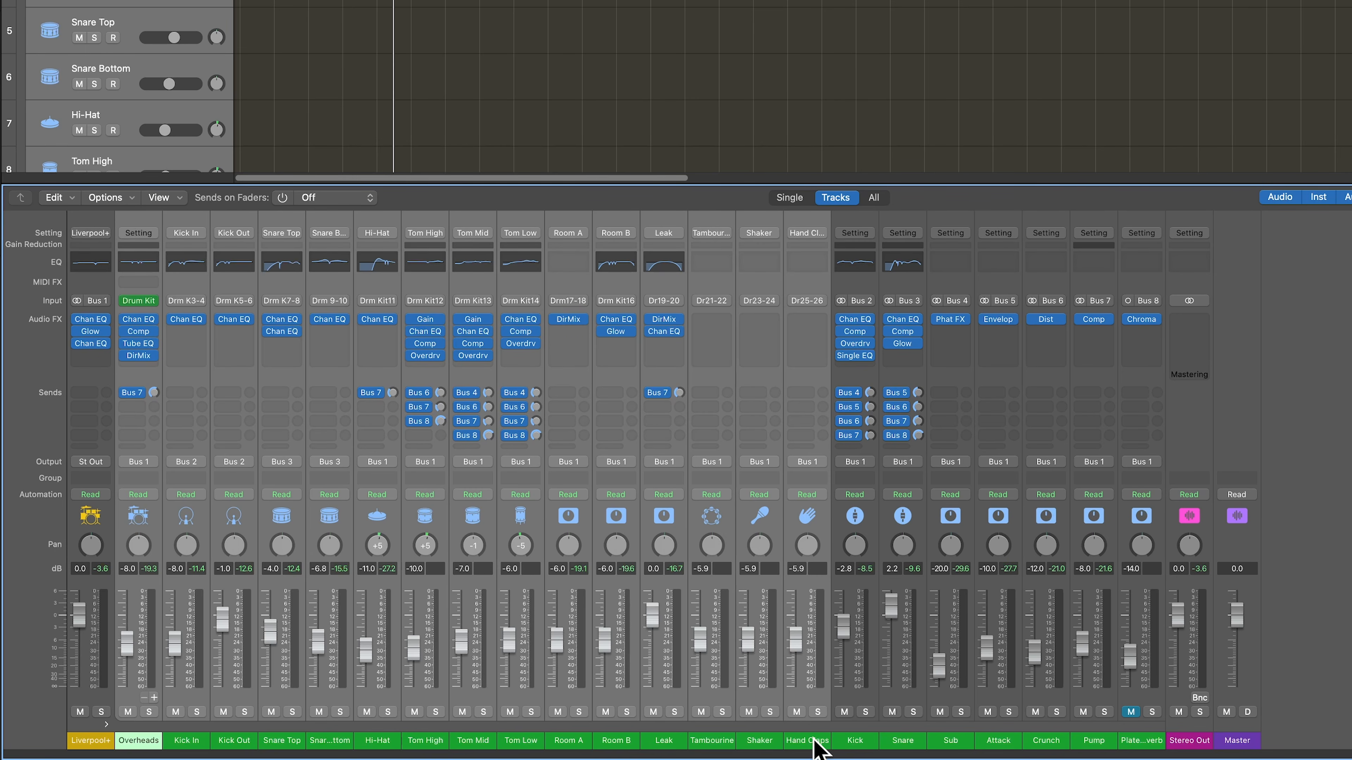
mouse_move(138, 300)
click(870, 741)
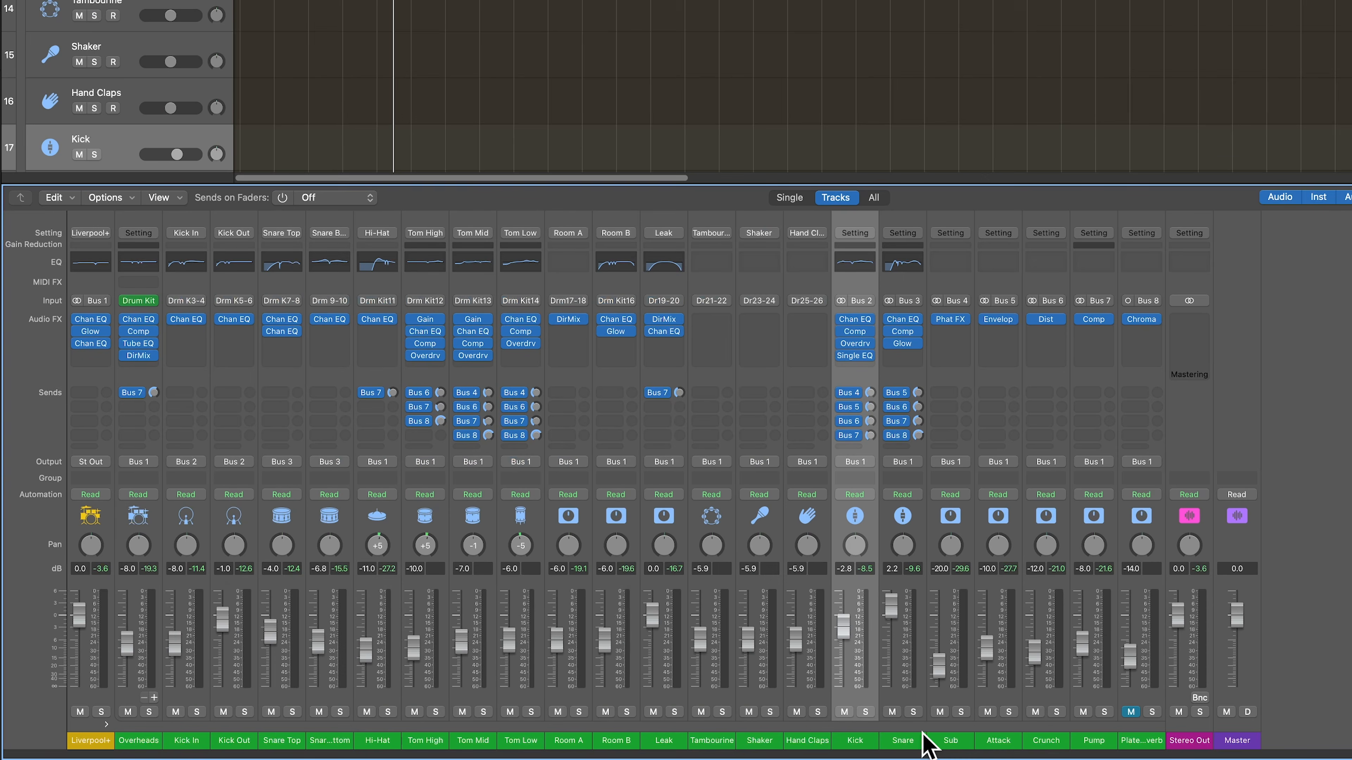
shift+click(1128, 739)
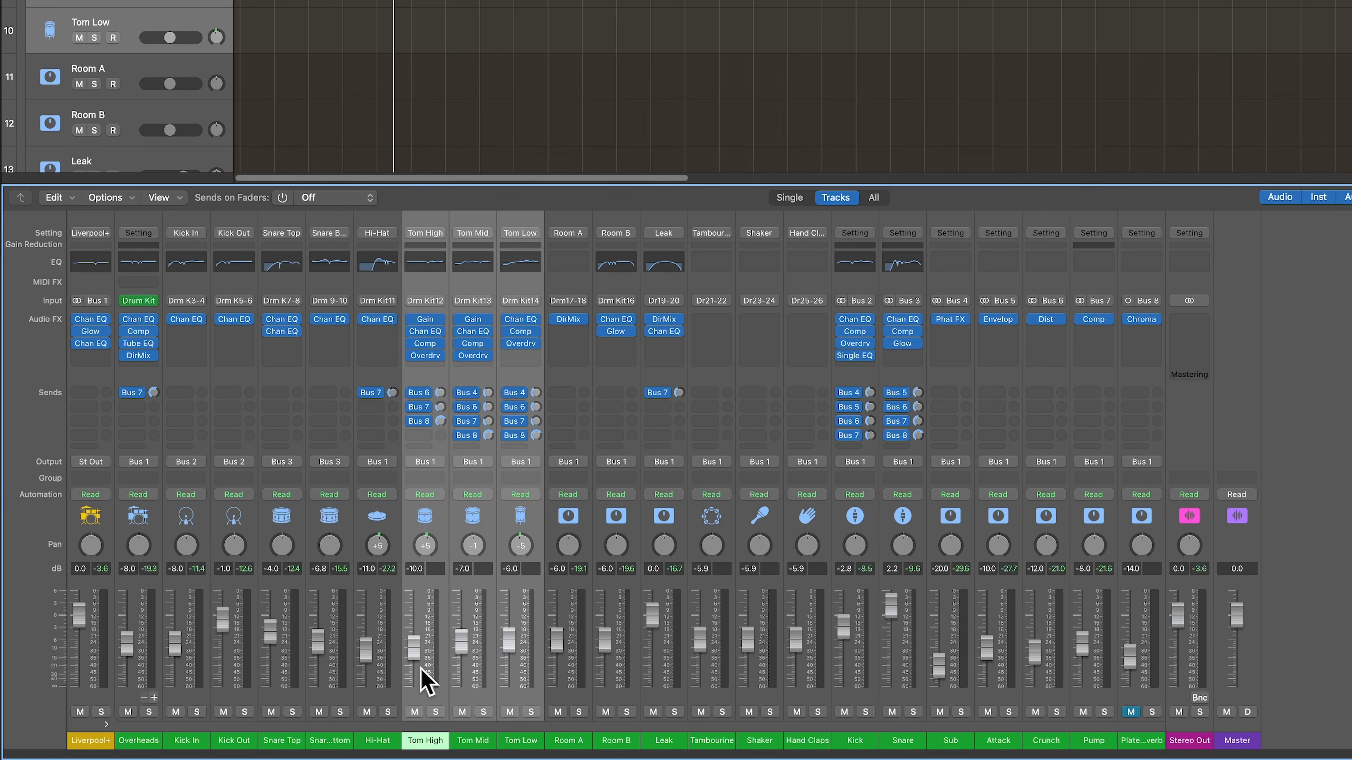
click(282, 742)
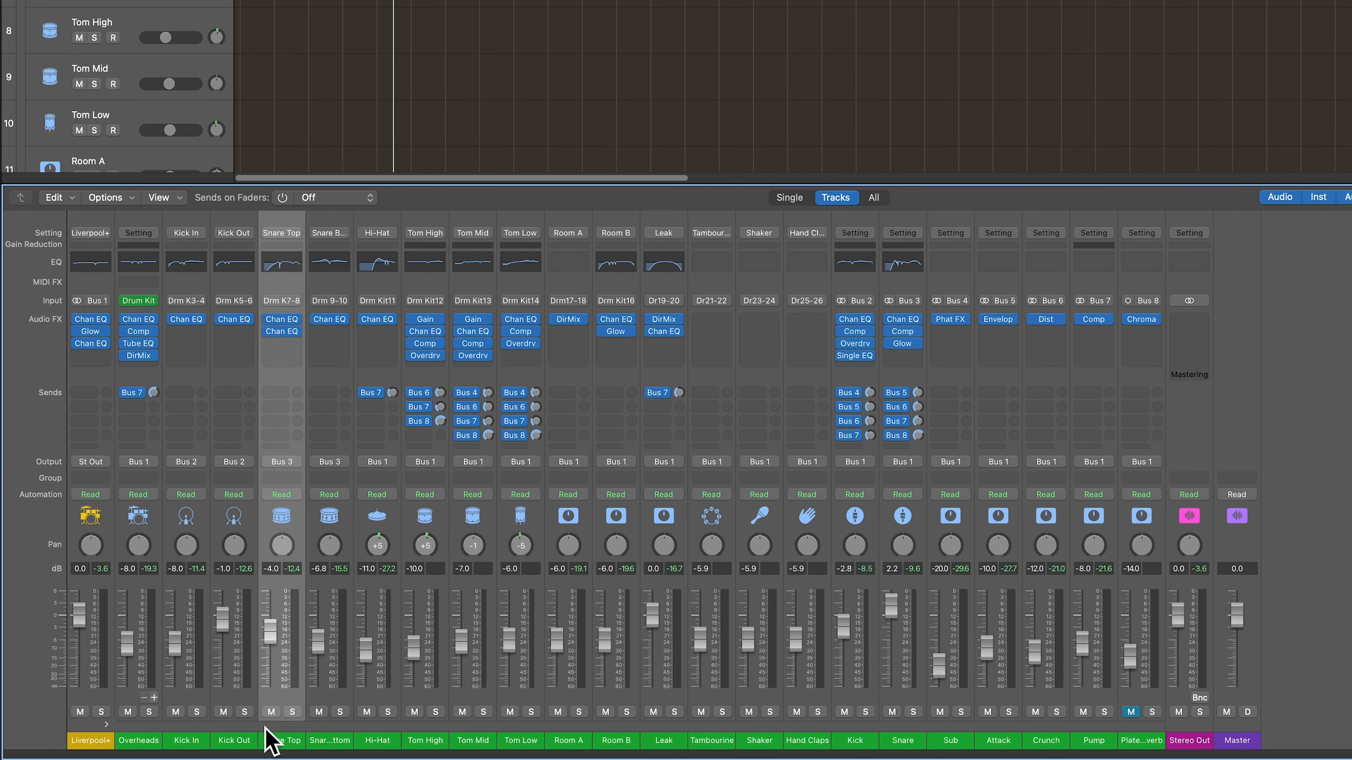
click(854, 742)
click(902, 741)
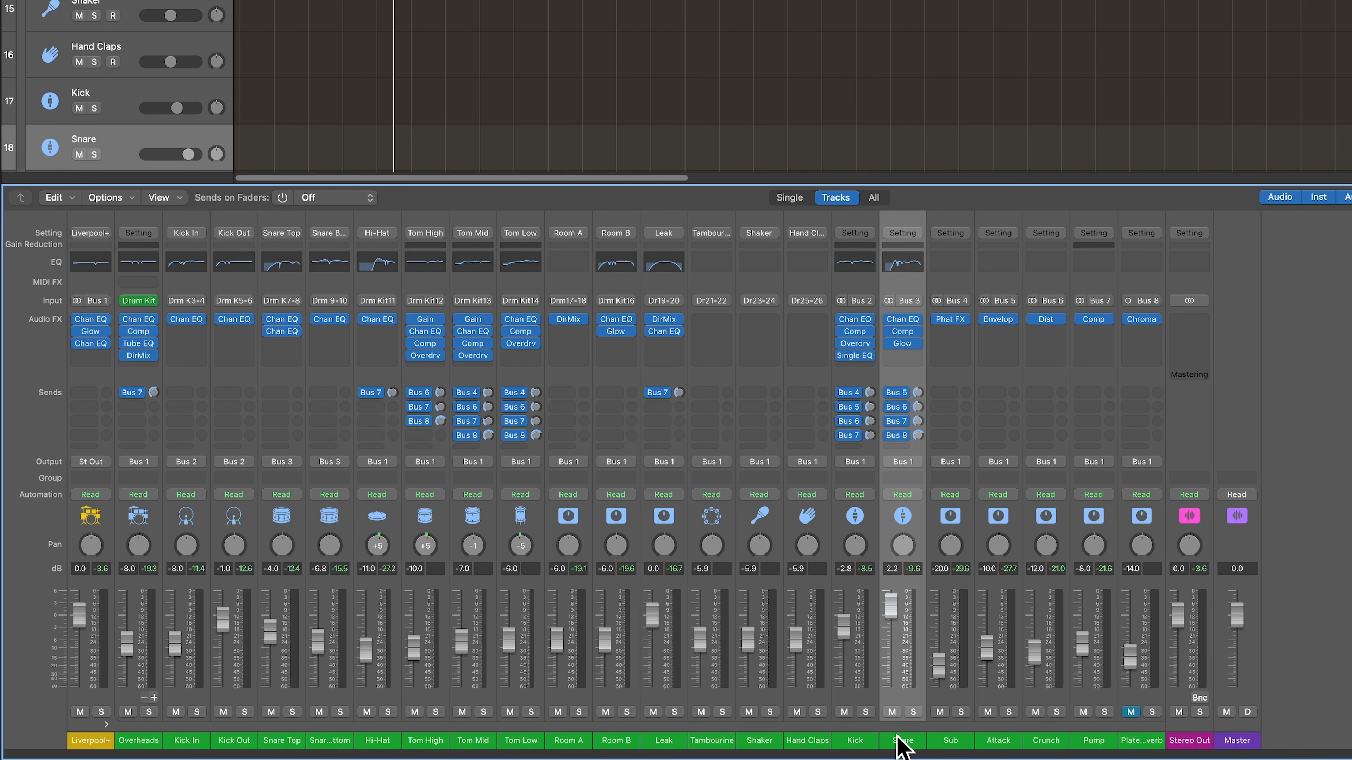
Mute the Kick through Pump auxiliary channels together and extend the selection to Plate Reverb
click(858, 741)
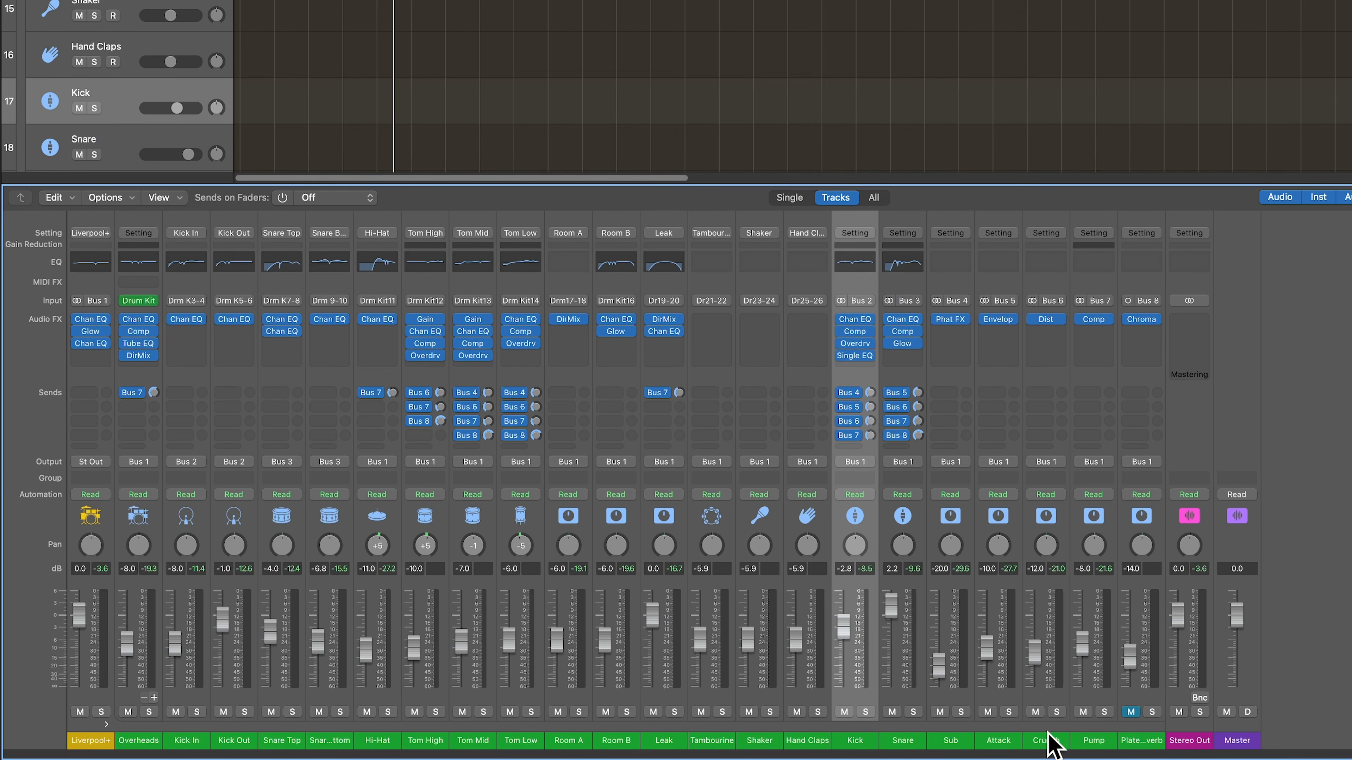
shift+click(1094, 741)
click(1085, 712)
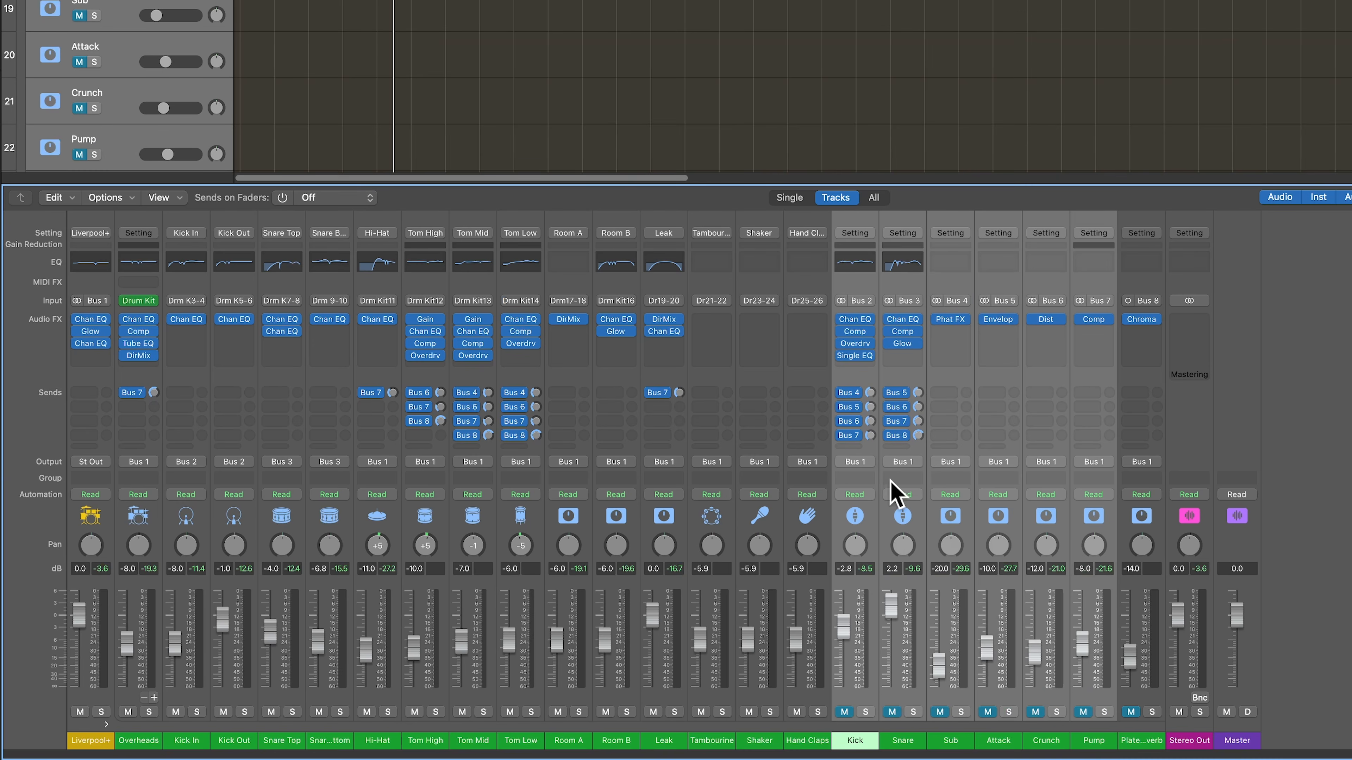
shift+click(1144, 746)
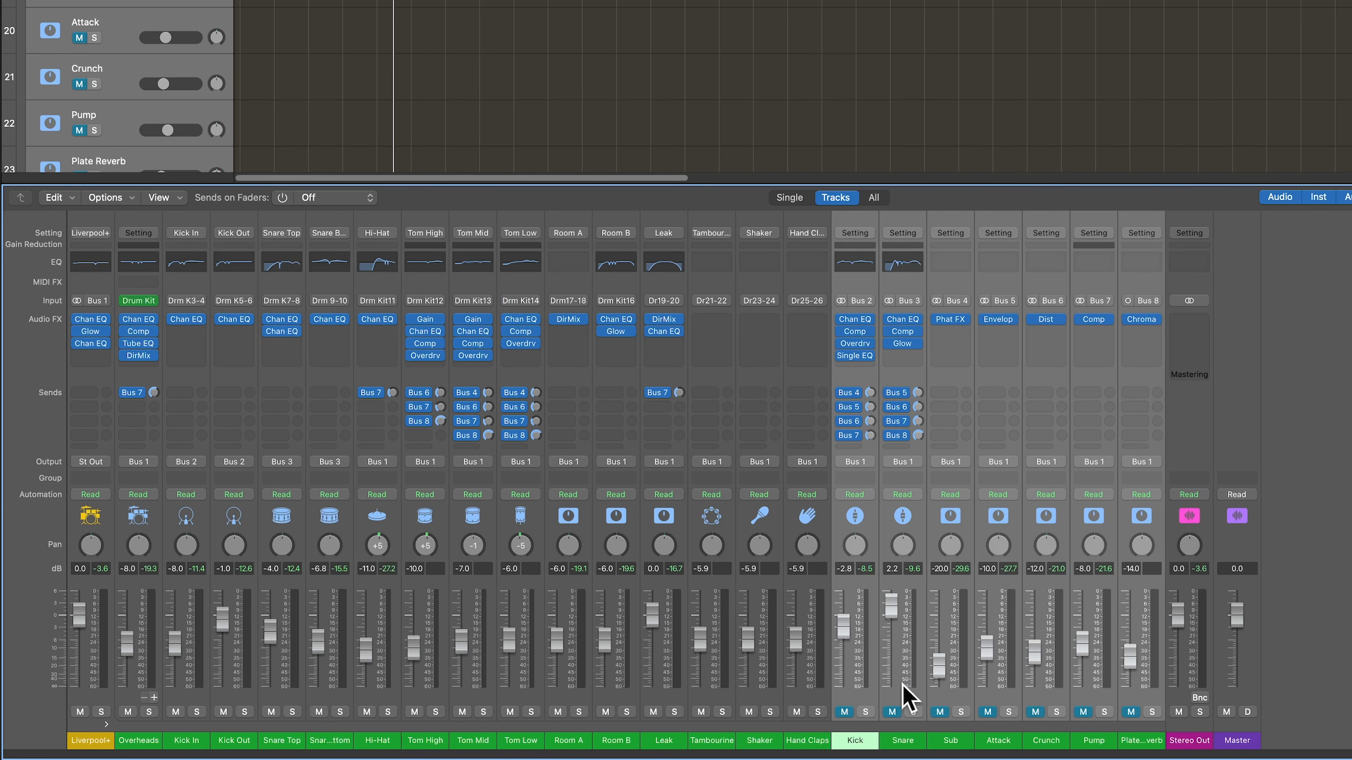
Reset the faders of the Overheads through Hand Claps channels to 0.0 dB and their pan to center
click(150, 742)
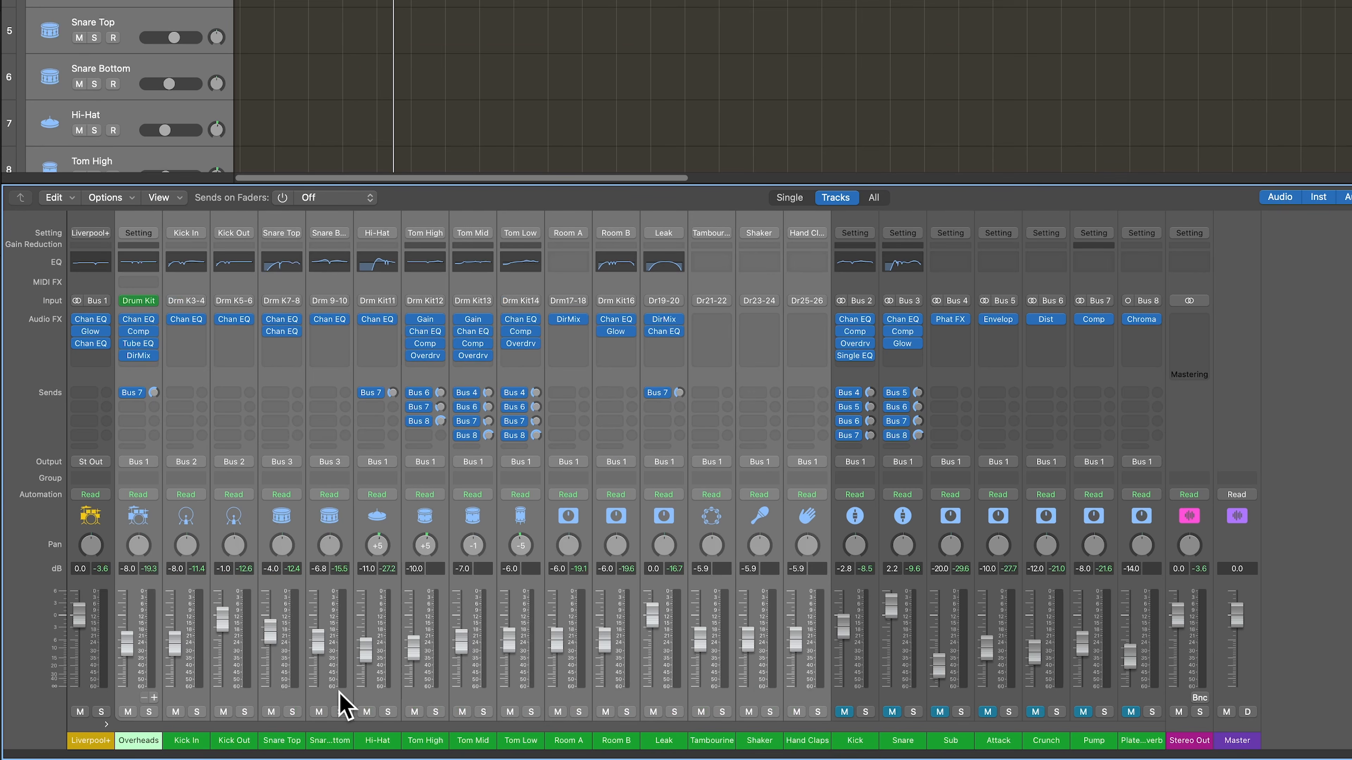
alt+click(365, 654)
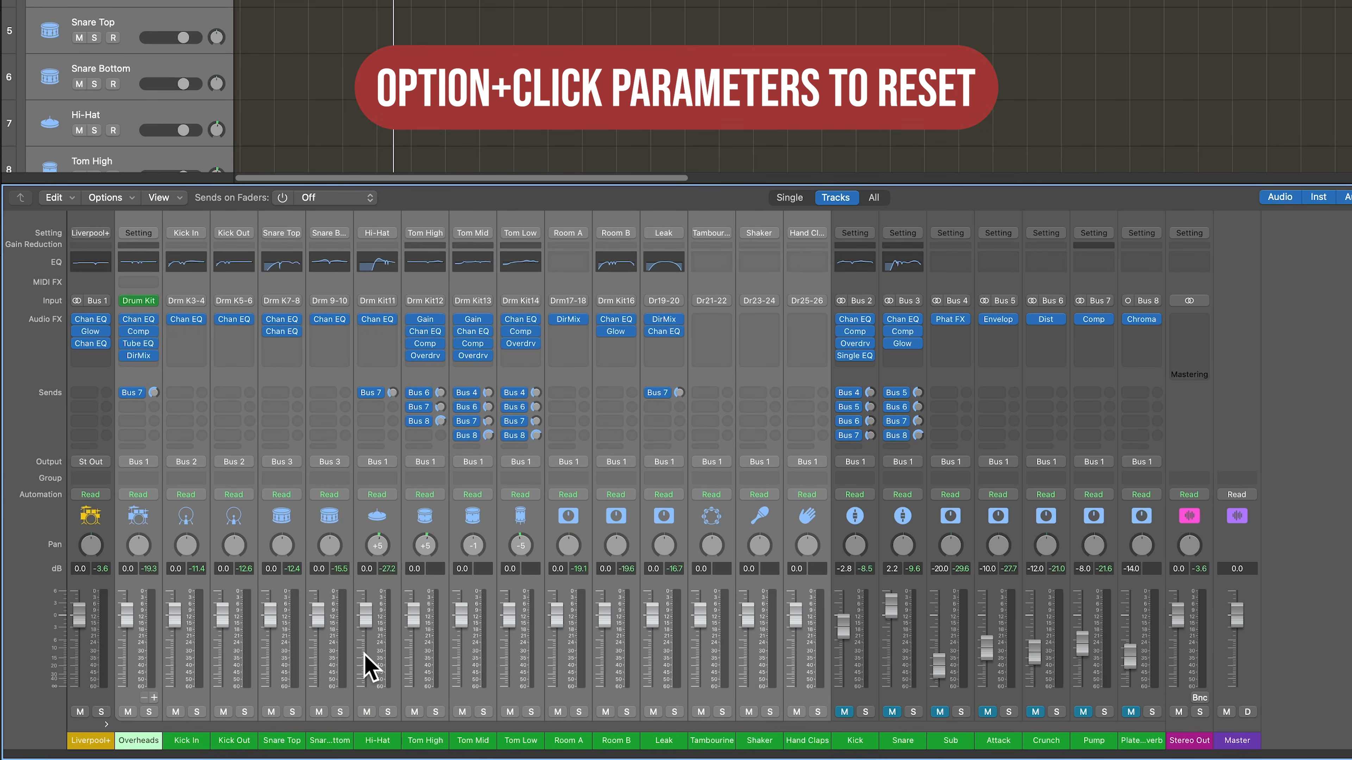
alt+click(377, 544)
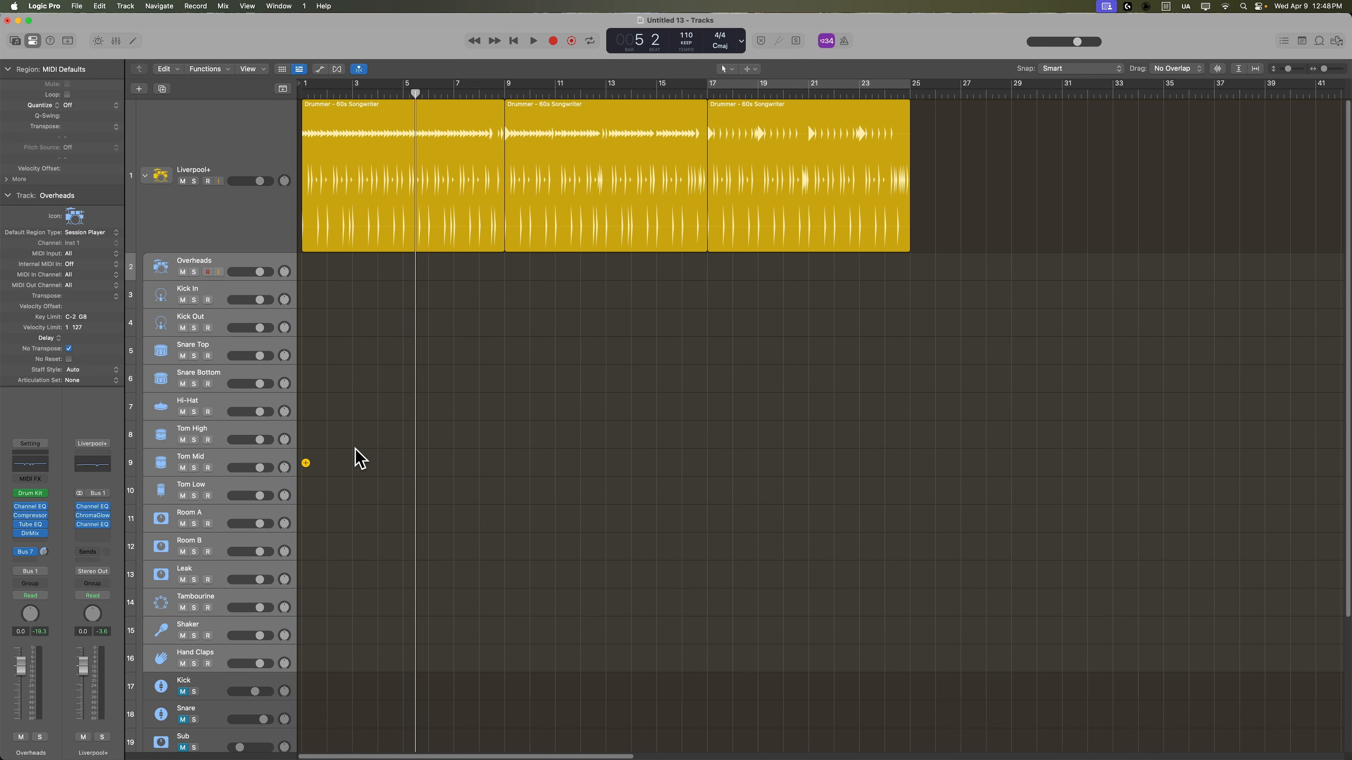
Set a cycle range from bar 1 to bar 27, covering all the Drummer regions
drag(311, 85, 963, 131)
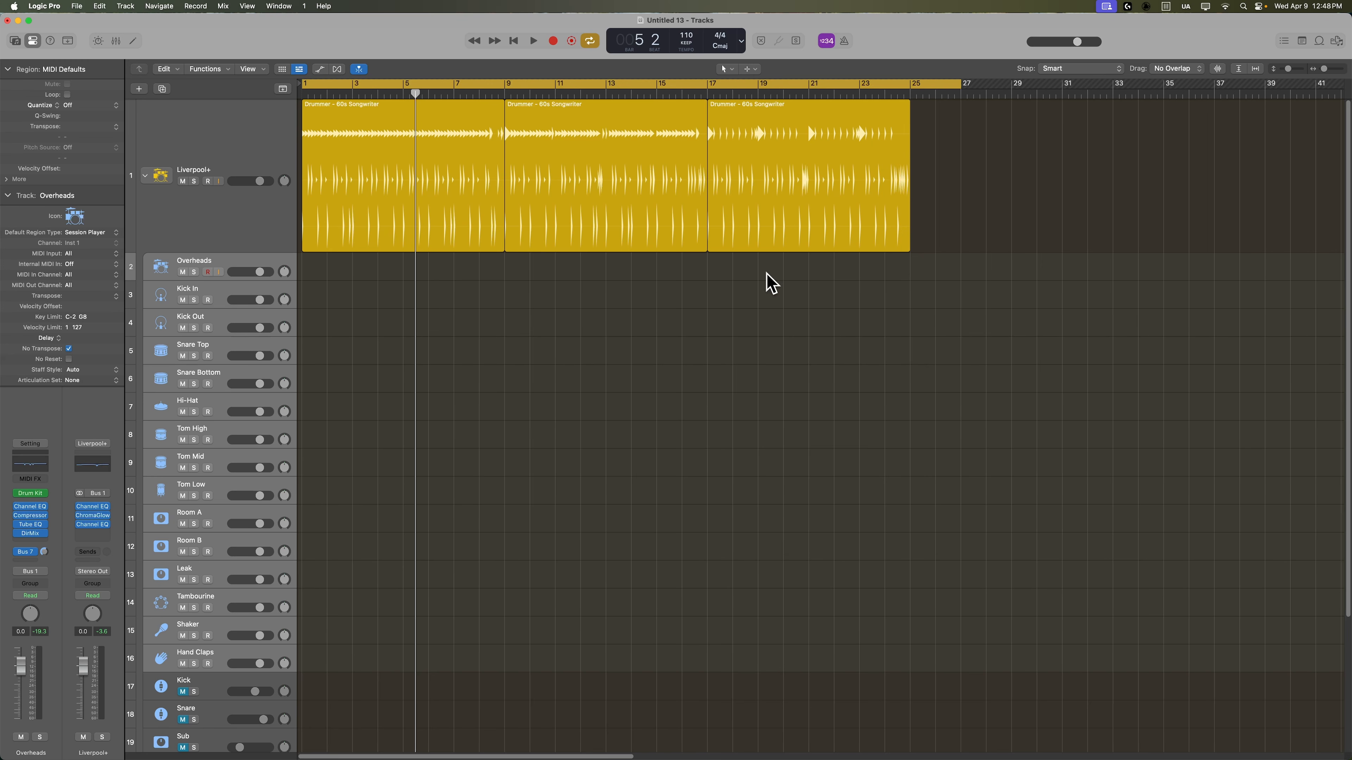
Convert the first and third Drummer regions to MIDI regions and place the playhead at bar 25
click(359, 142)
right_click(368, 150)
click(438, 157)
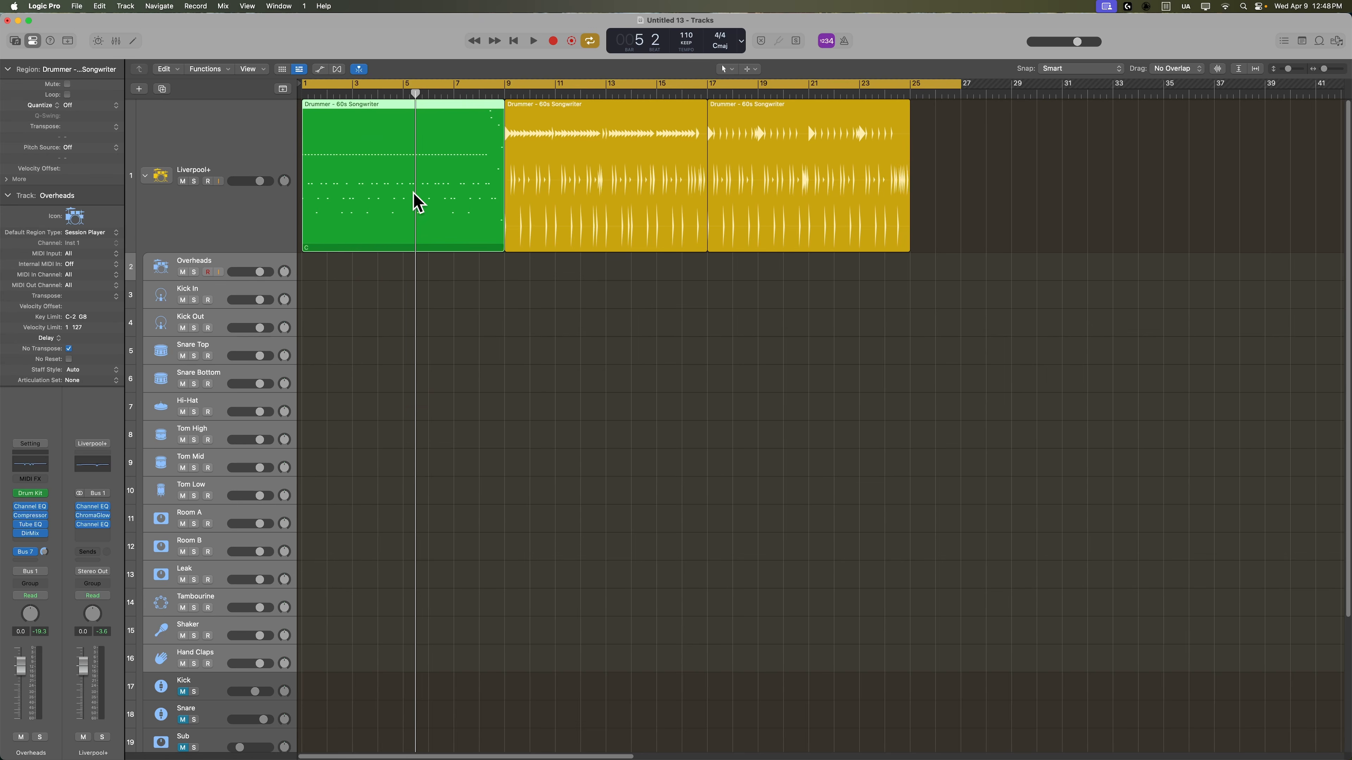
right_click(792, 167)
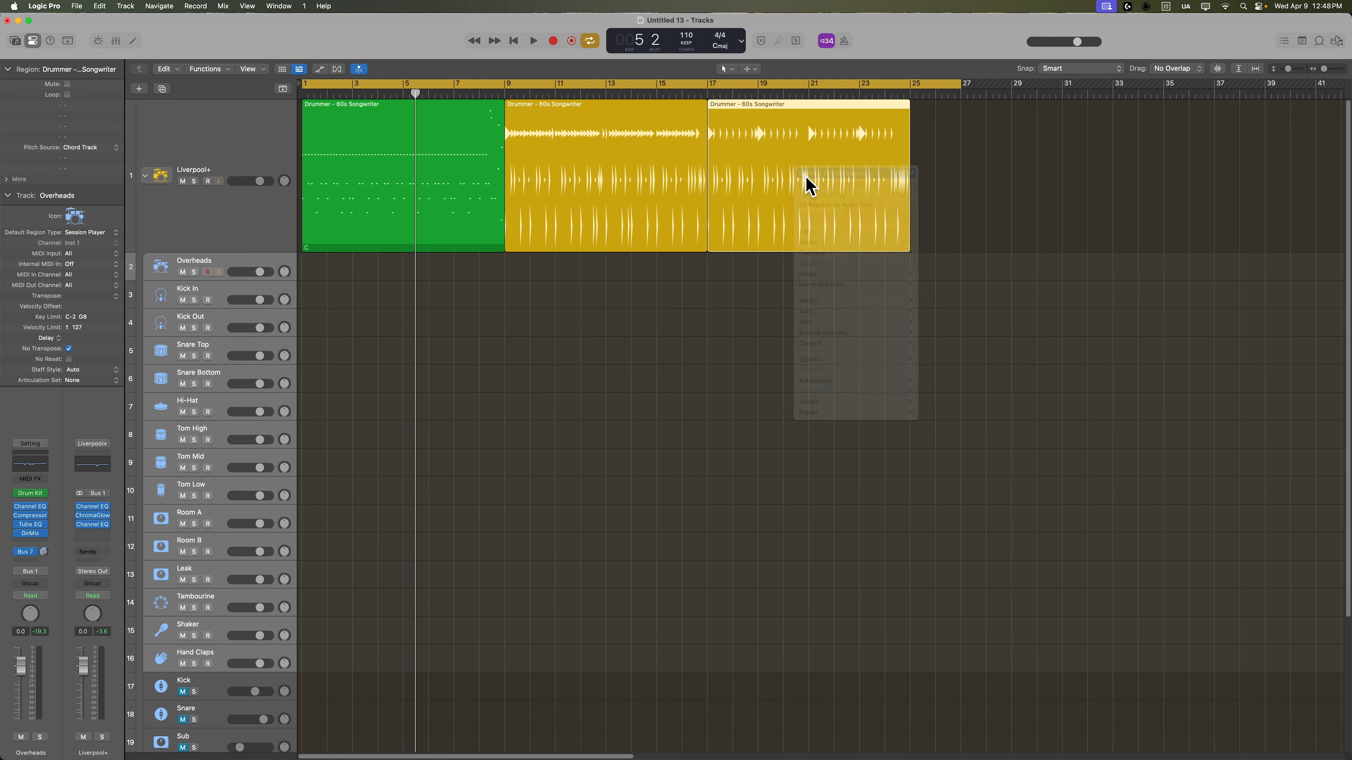
click(806, 178)
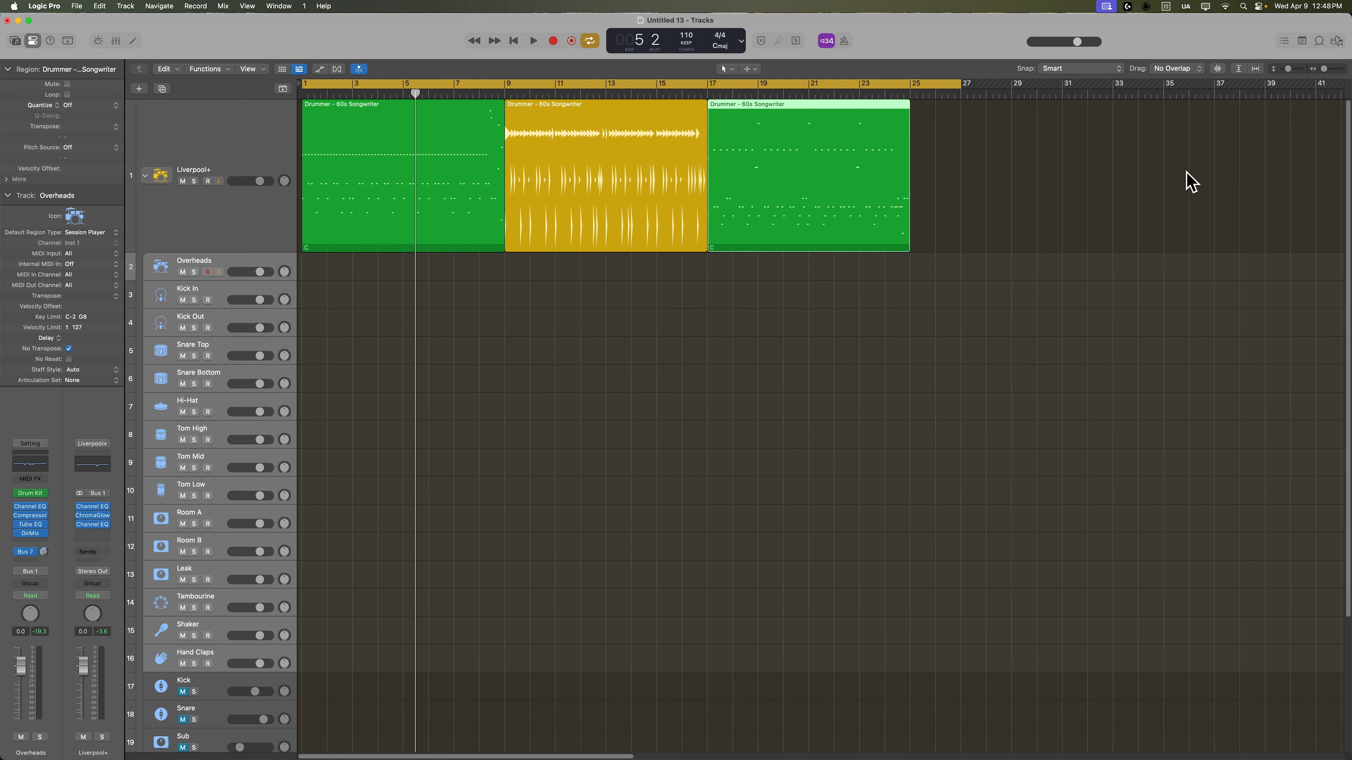
click(910, 93)
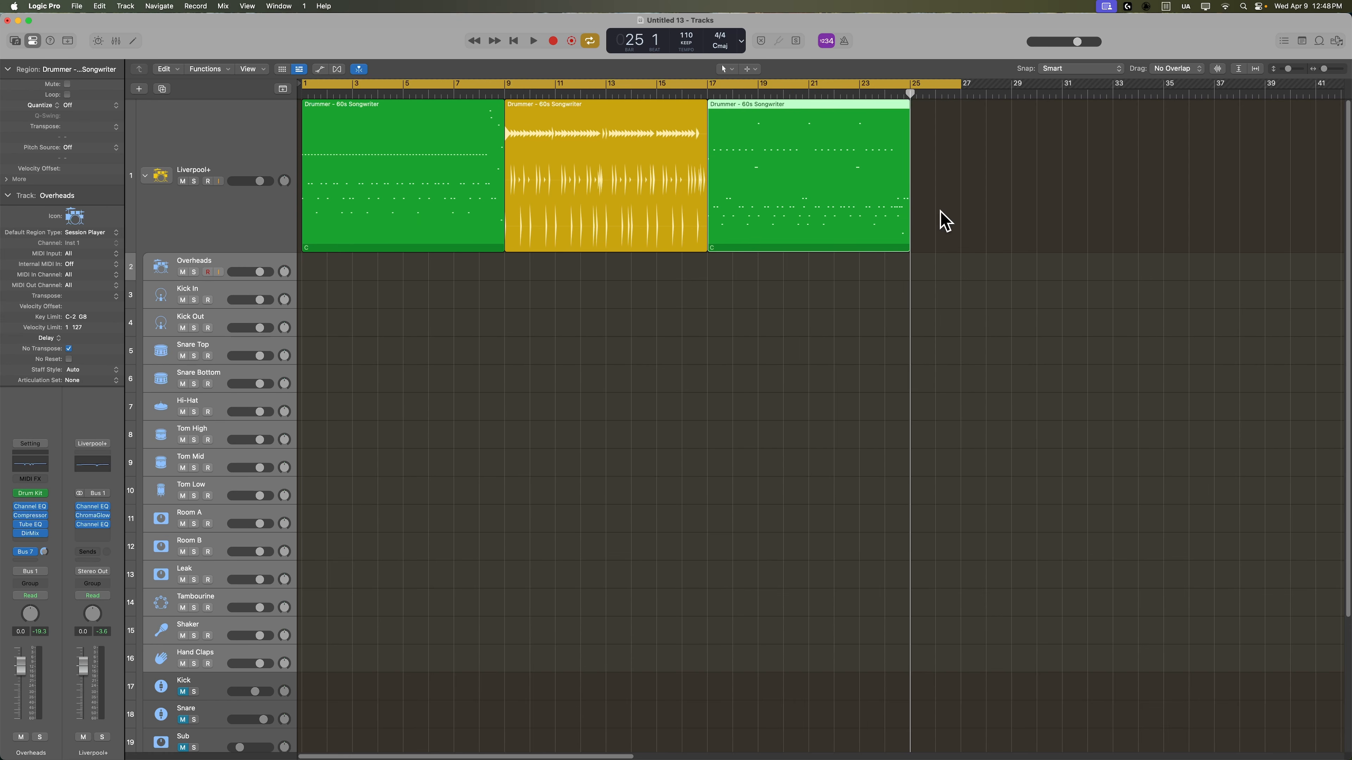
Return the playhead to bar 1 and clear the region selection
drag(910, 94, 178, 202)
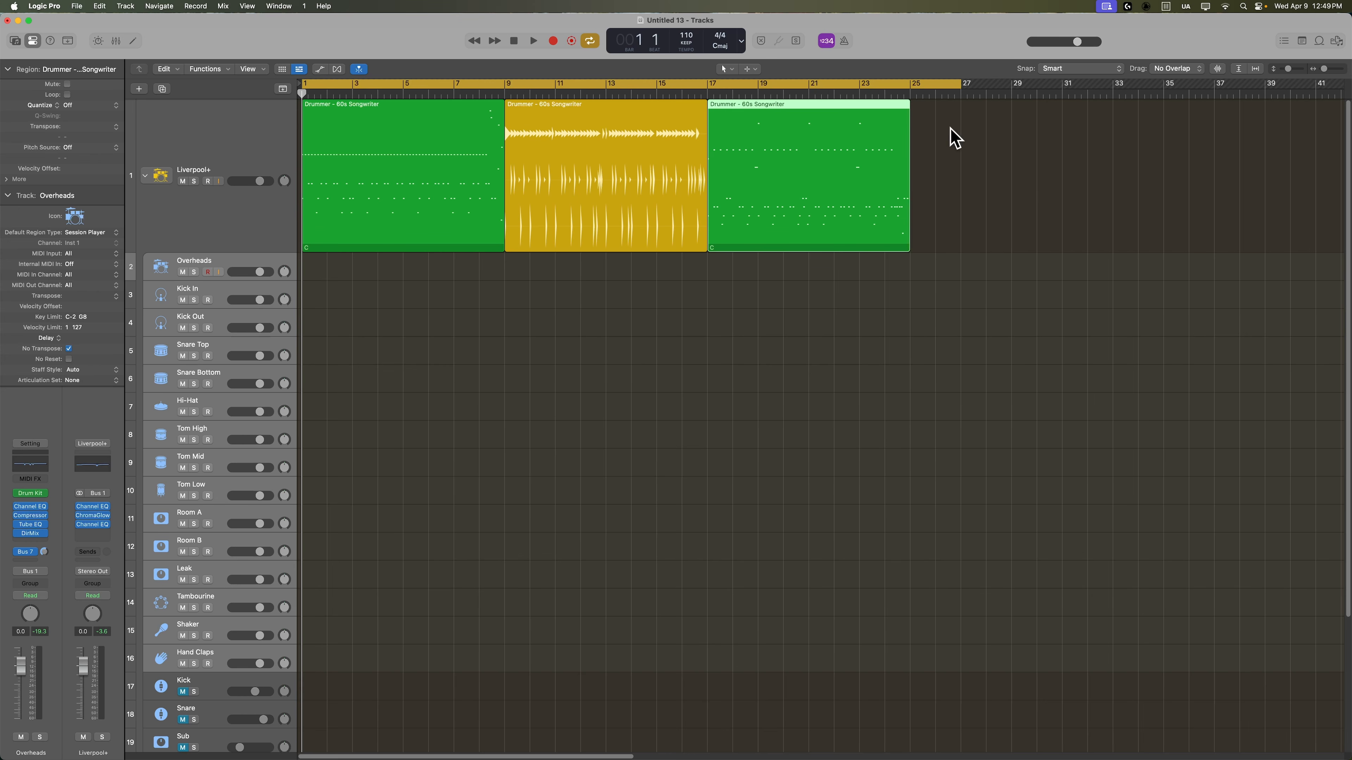
drag(957, 84, 960, 125)
click(854, 366)
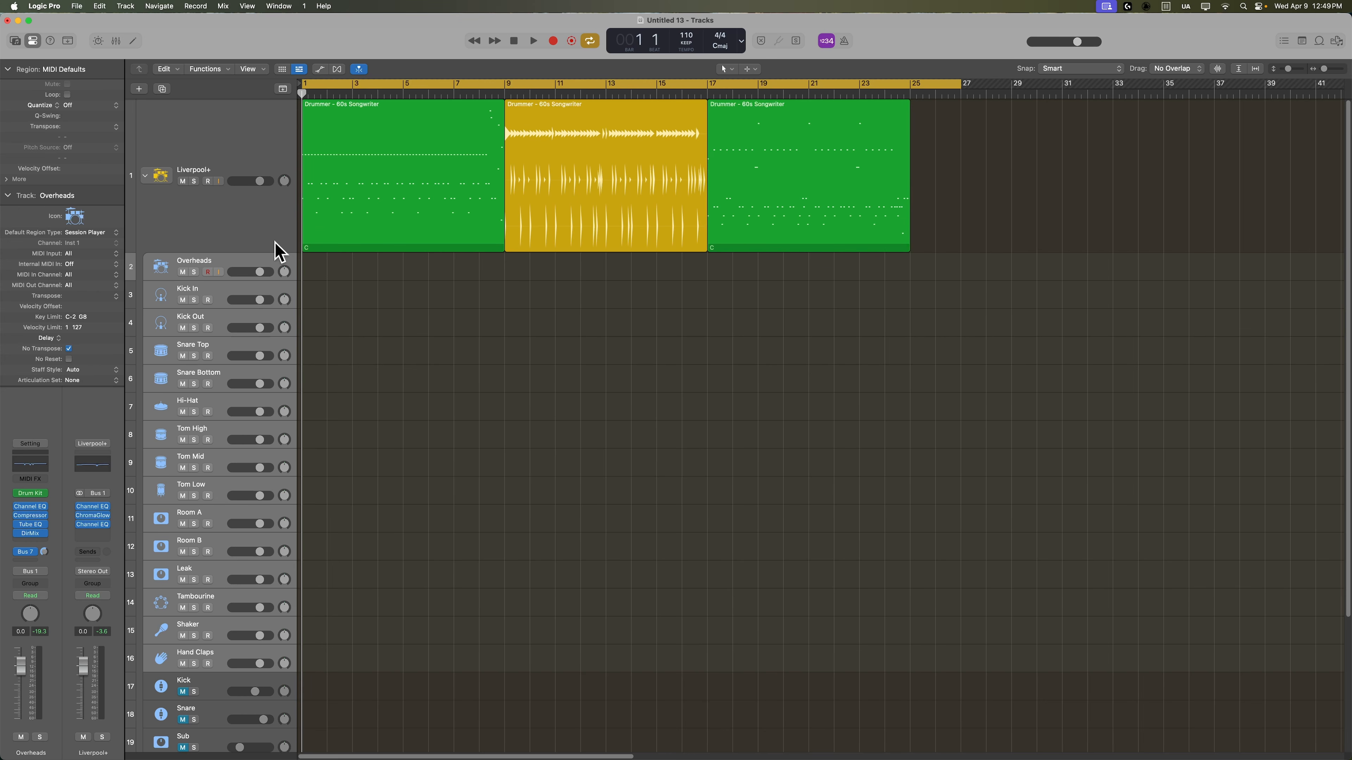
Start exporting the 15 selected tracks, Overheads through Hand Claps, as audio files
shift+click(256, 652)
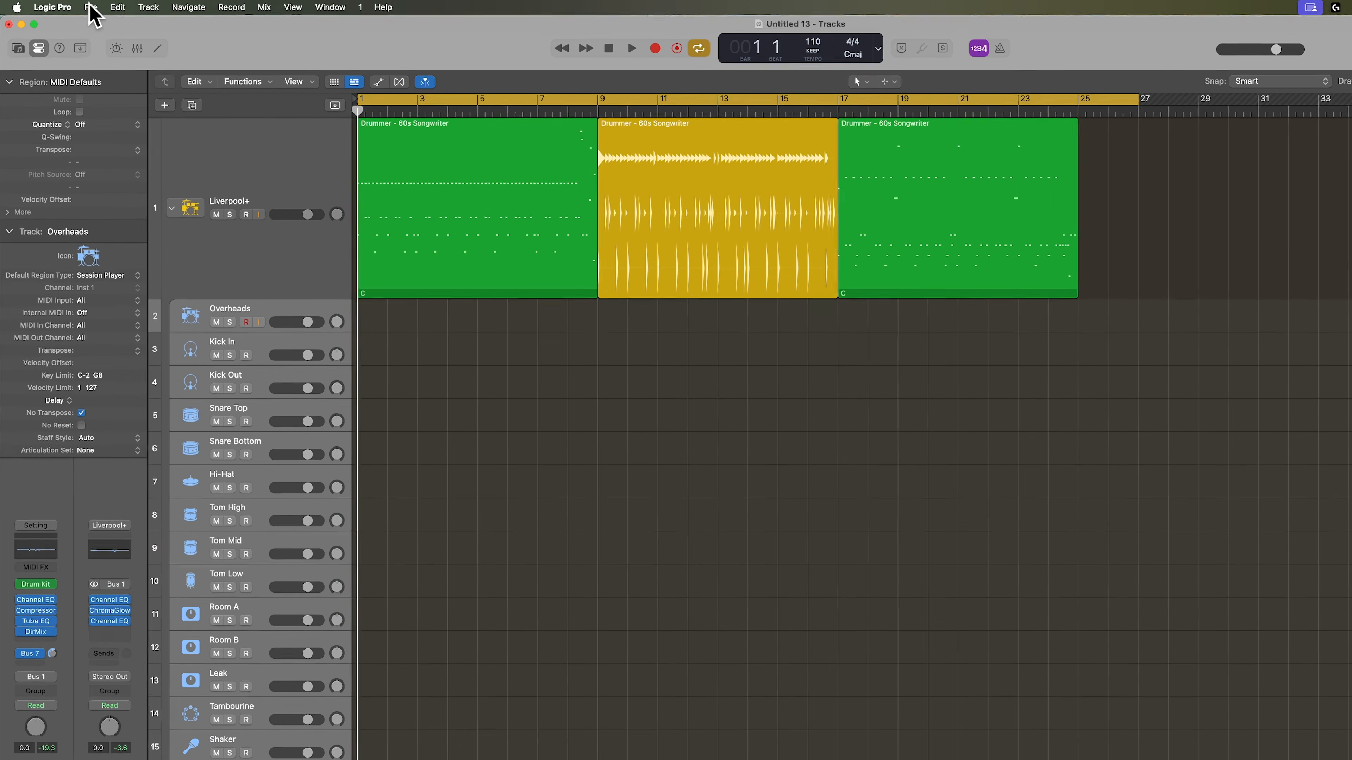
click(76, 6)
mouse_move(157, 391)
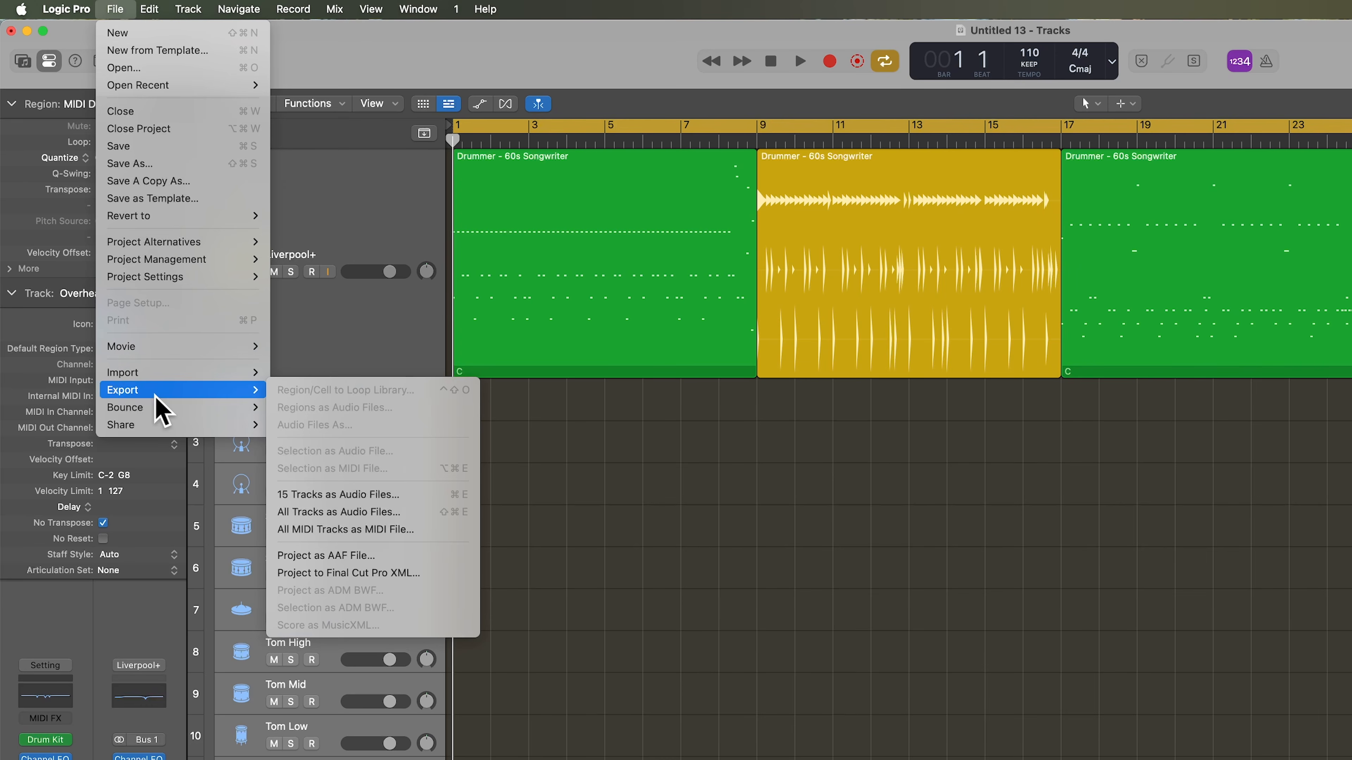
click(386, 501)
Create a folder named "Drummer Export" inside PROJECTS as the export destination
click(368, 162)
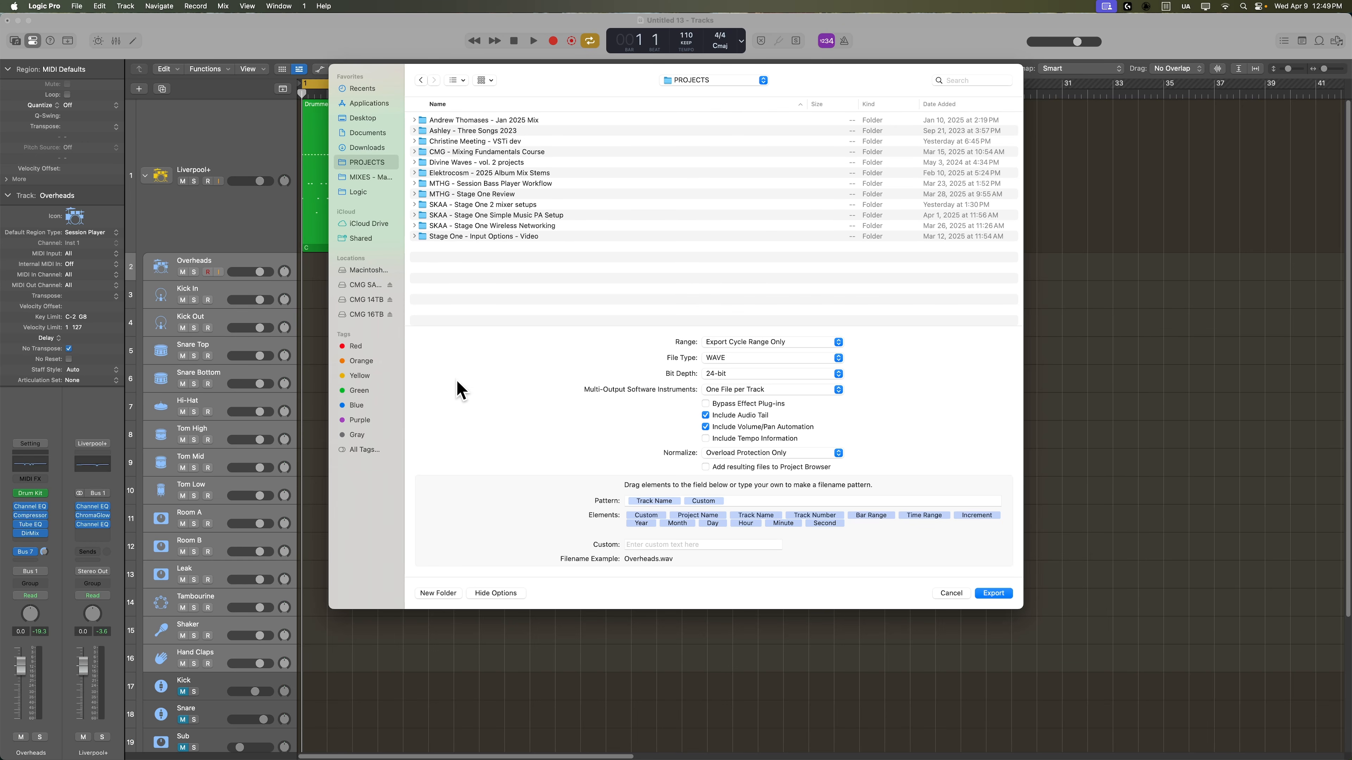
click(438, 593)
text(Drummer Export)
key(Return)
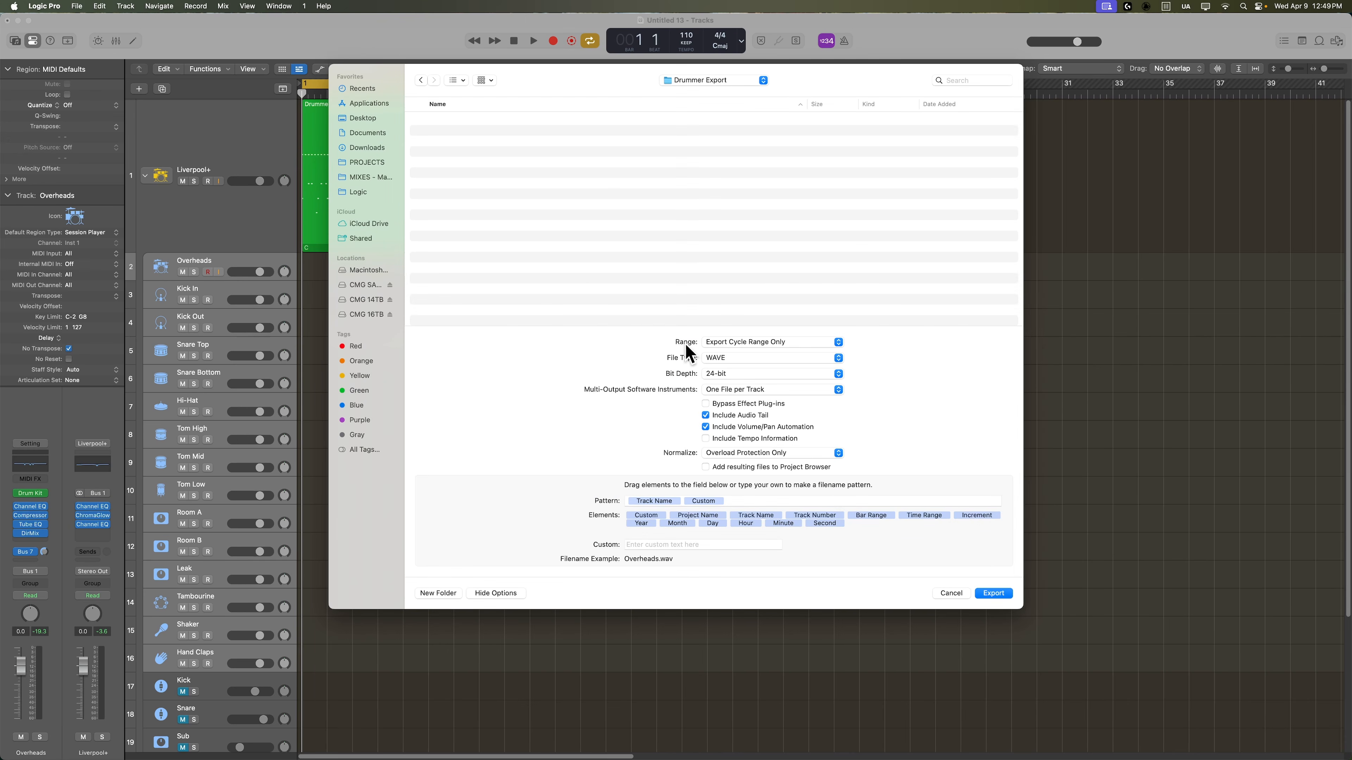
Set the export to the cycle range only, with WAVE as the file type and a 24-bit depth
click(719, 344)
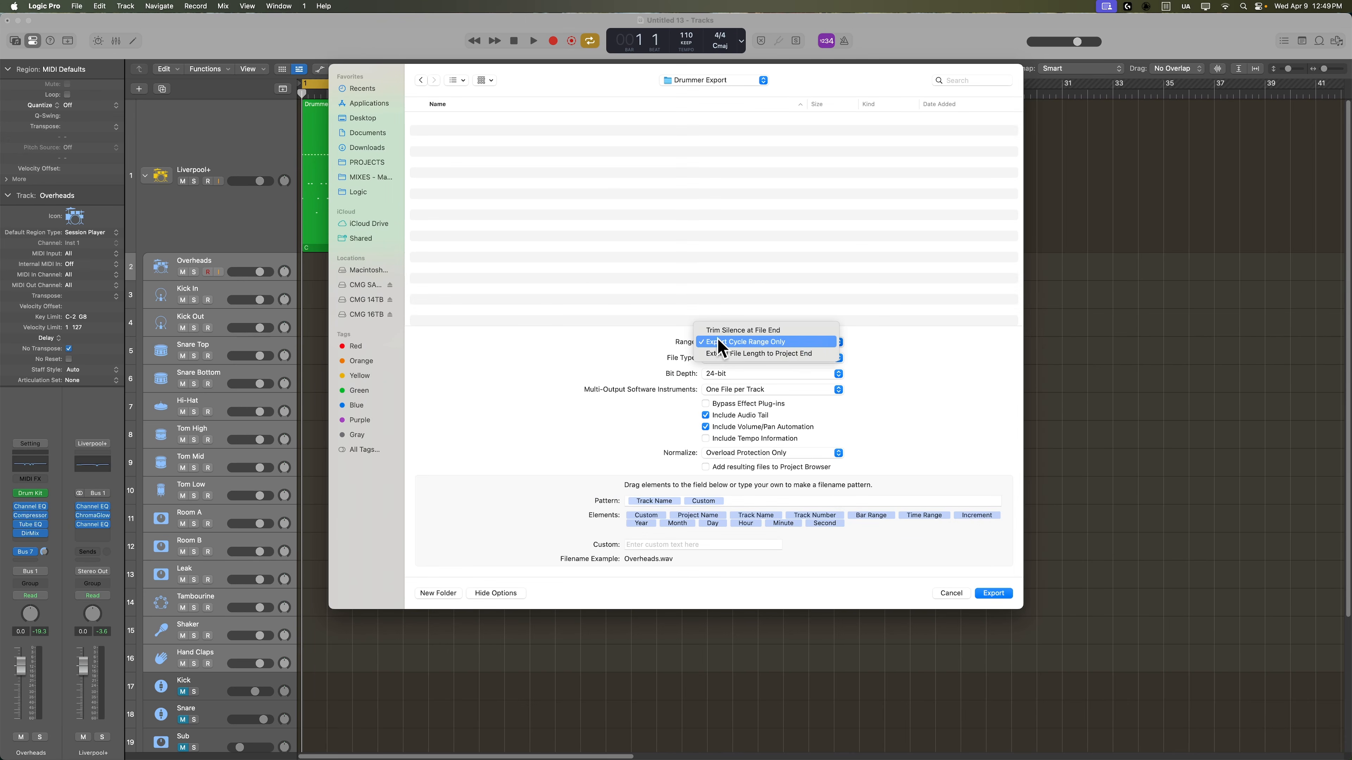
click(790, 341)
click(767, 357)
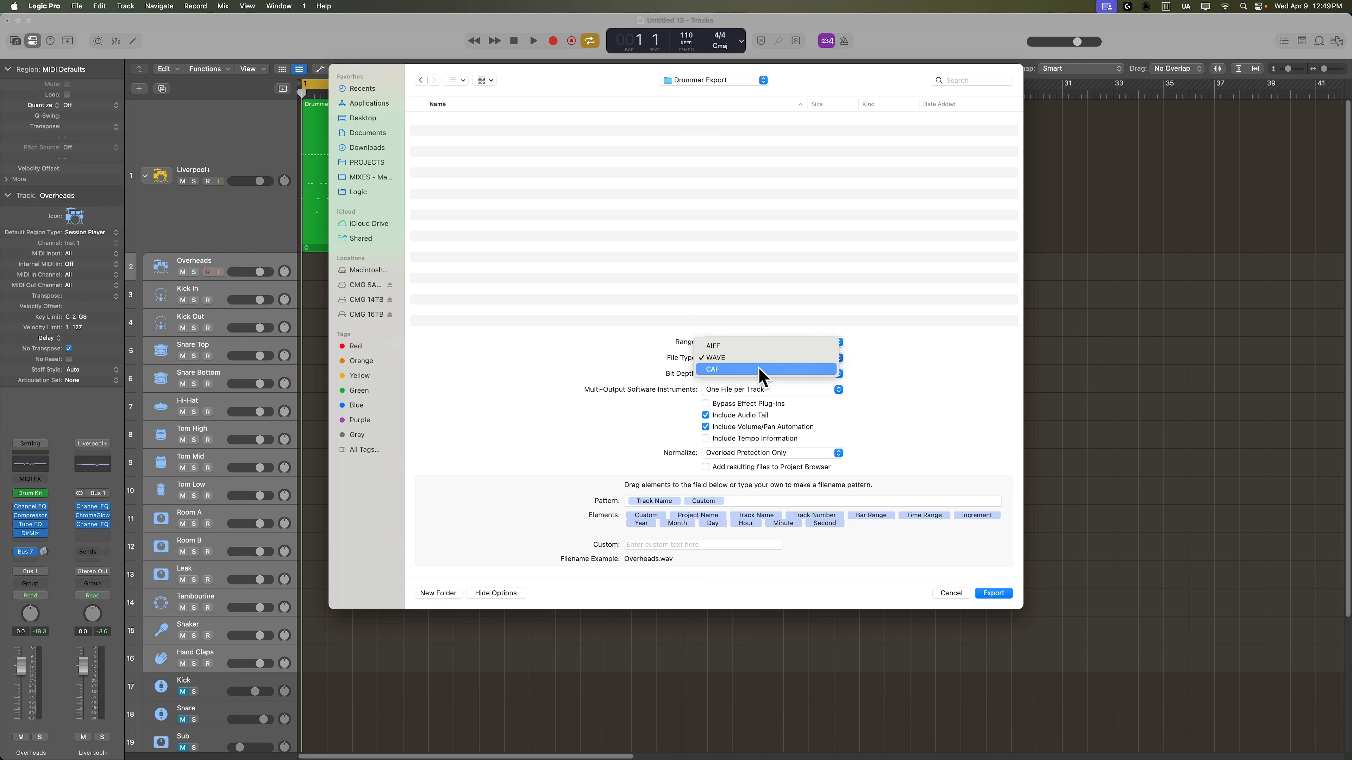
click(953, 357)
click(795, 374)
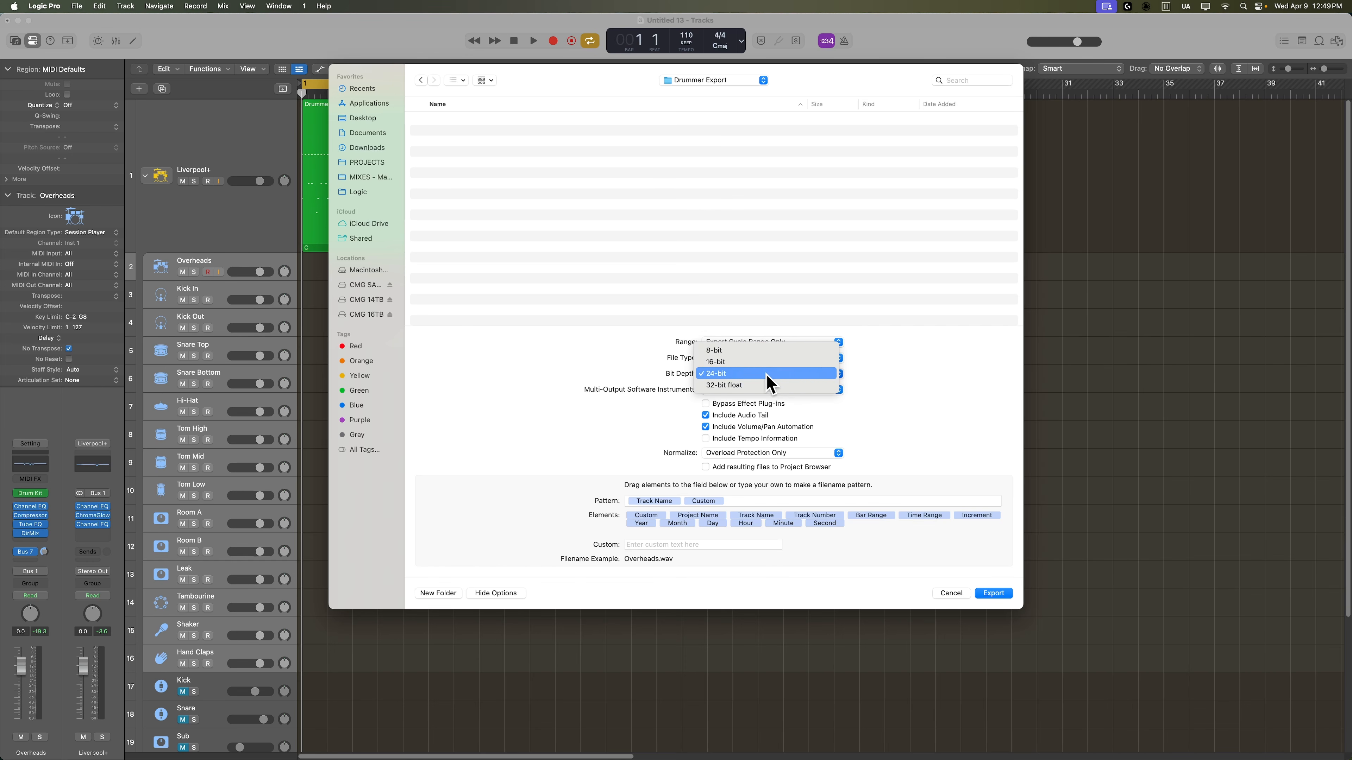
click(905, 370)
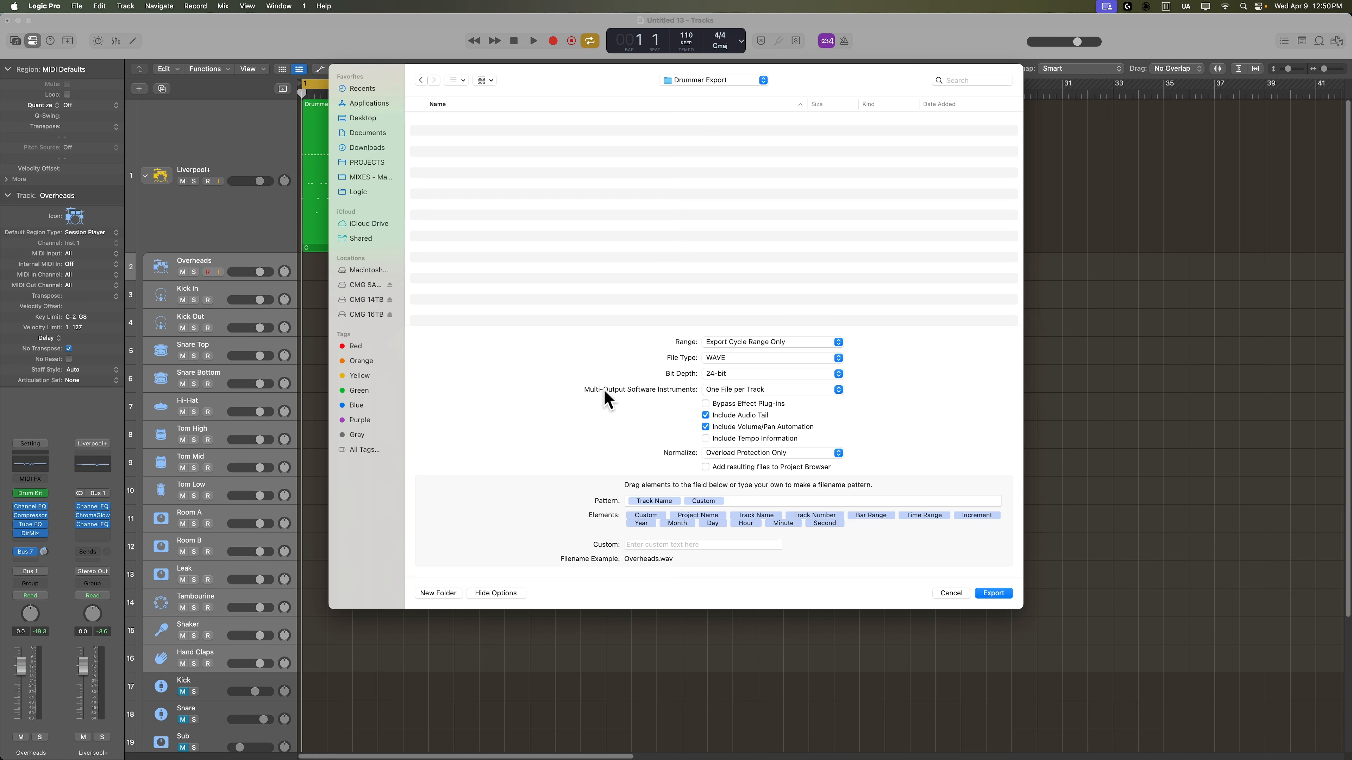
Export one file per track with effect plug-ins bypassed, the audio tail included and normalizing set to Overload Protection Only
click(761, 390)
click(960, 376)
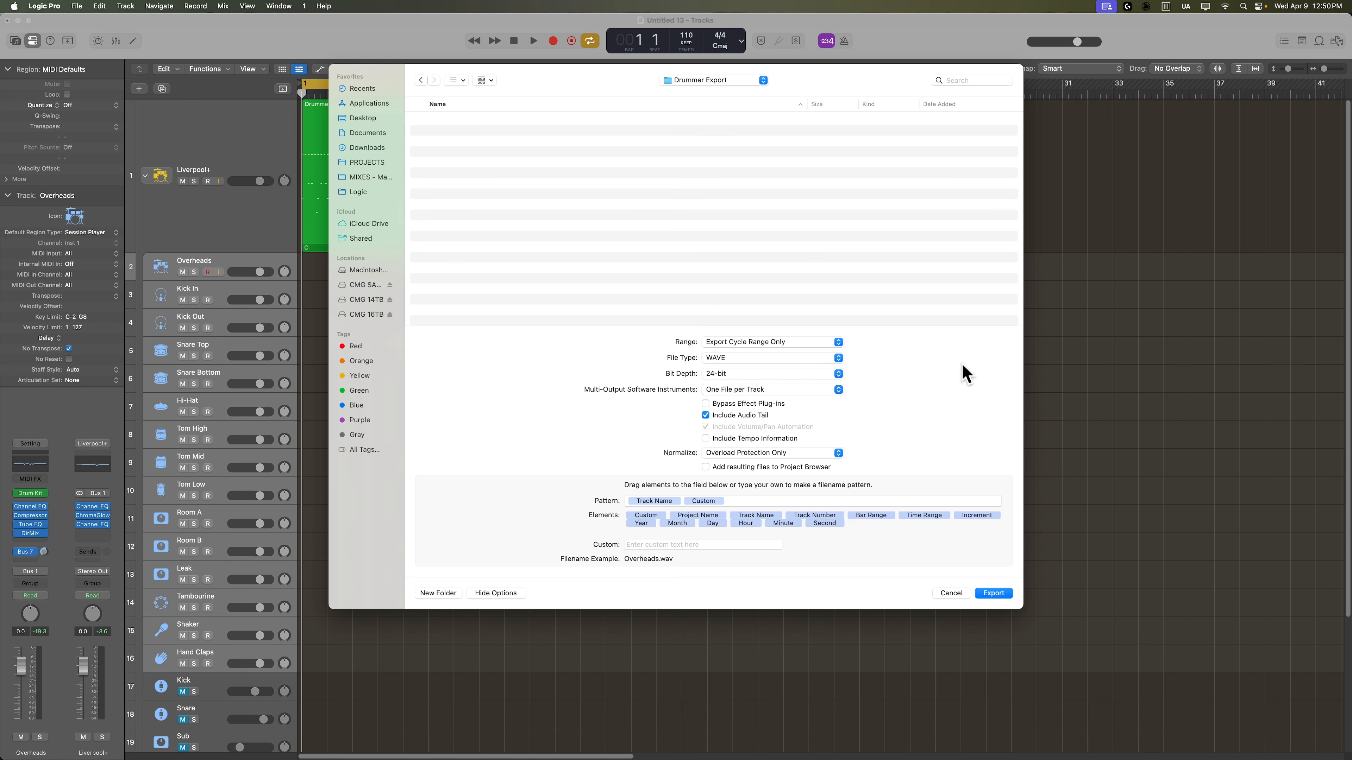
click(754, 416)
click(776, 453)
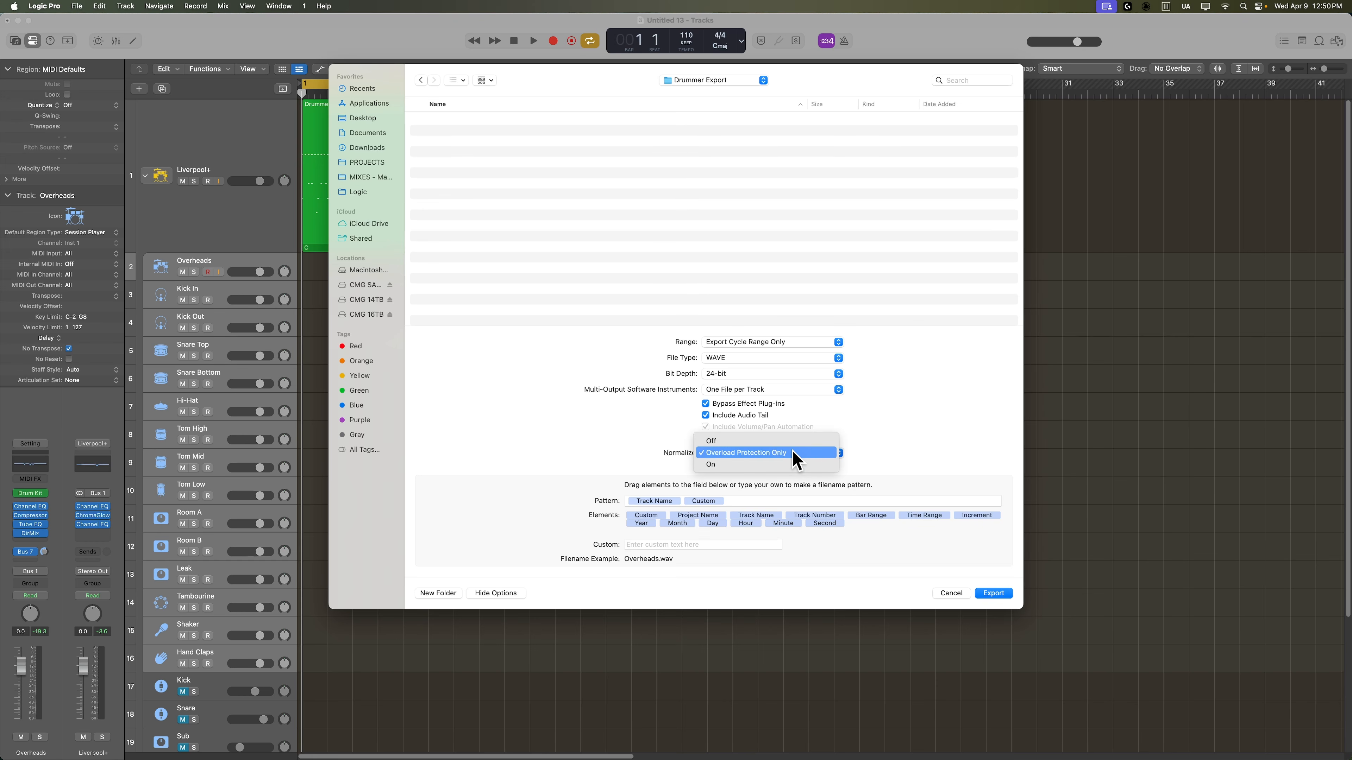
click(782, 453)
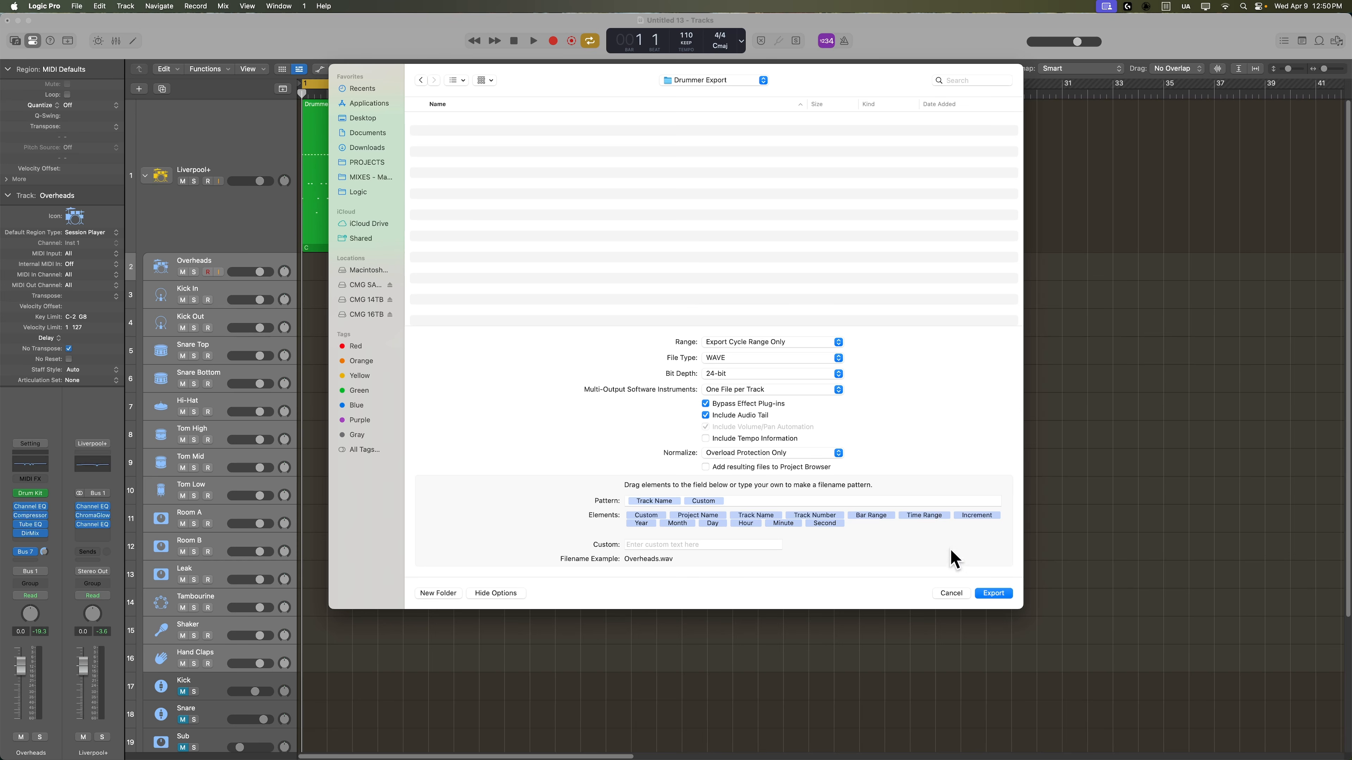
click(993, 593)
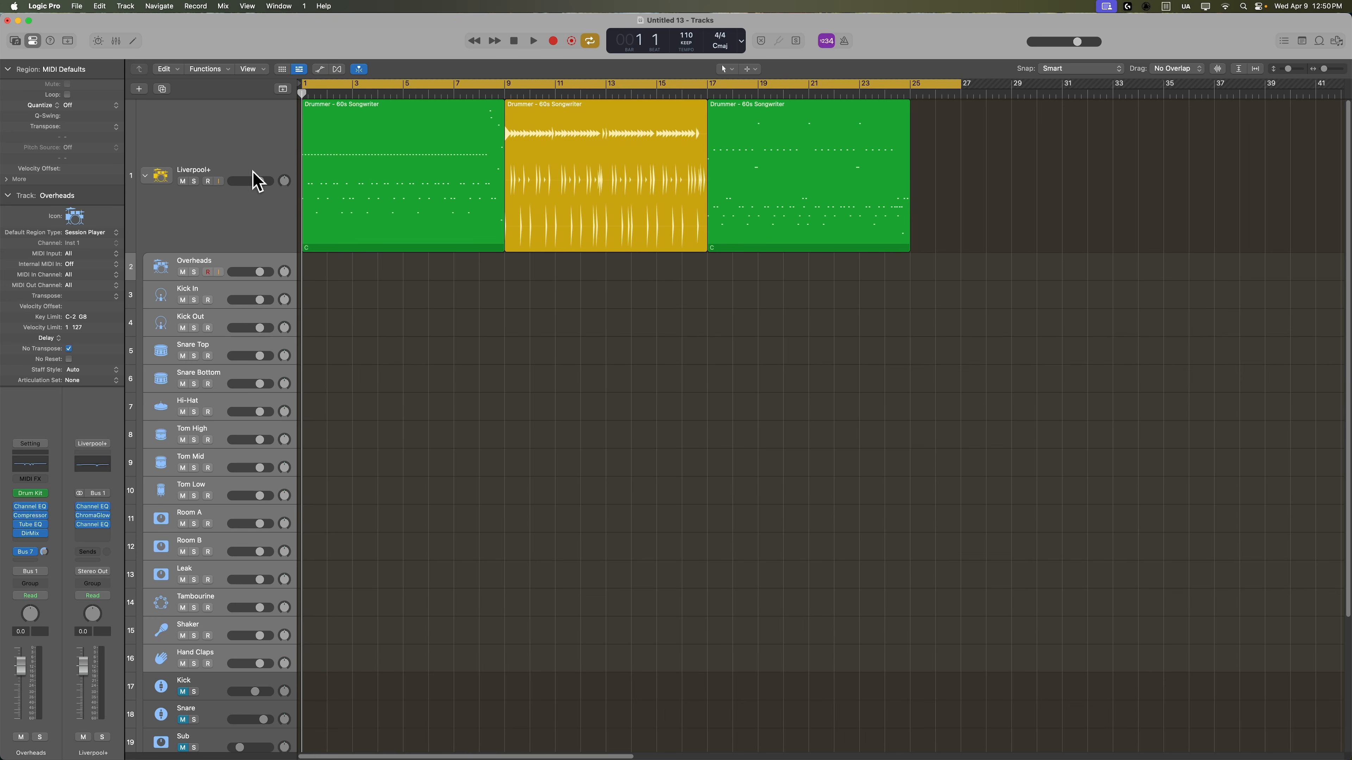
Collapse and mute the Liverpool+ track stack, and bring up the Drummer Export folder in Finder
click(145, 176)
click(182, 181)
drag(645, 266, 1009, 268)
Import all the WAV files from the Drummer Export folder onto new tracks at bar 1 and enlarge their waveforms
click(983, 288)
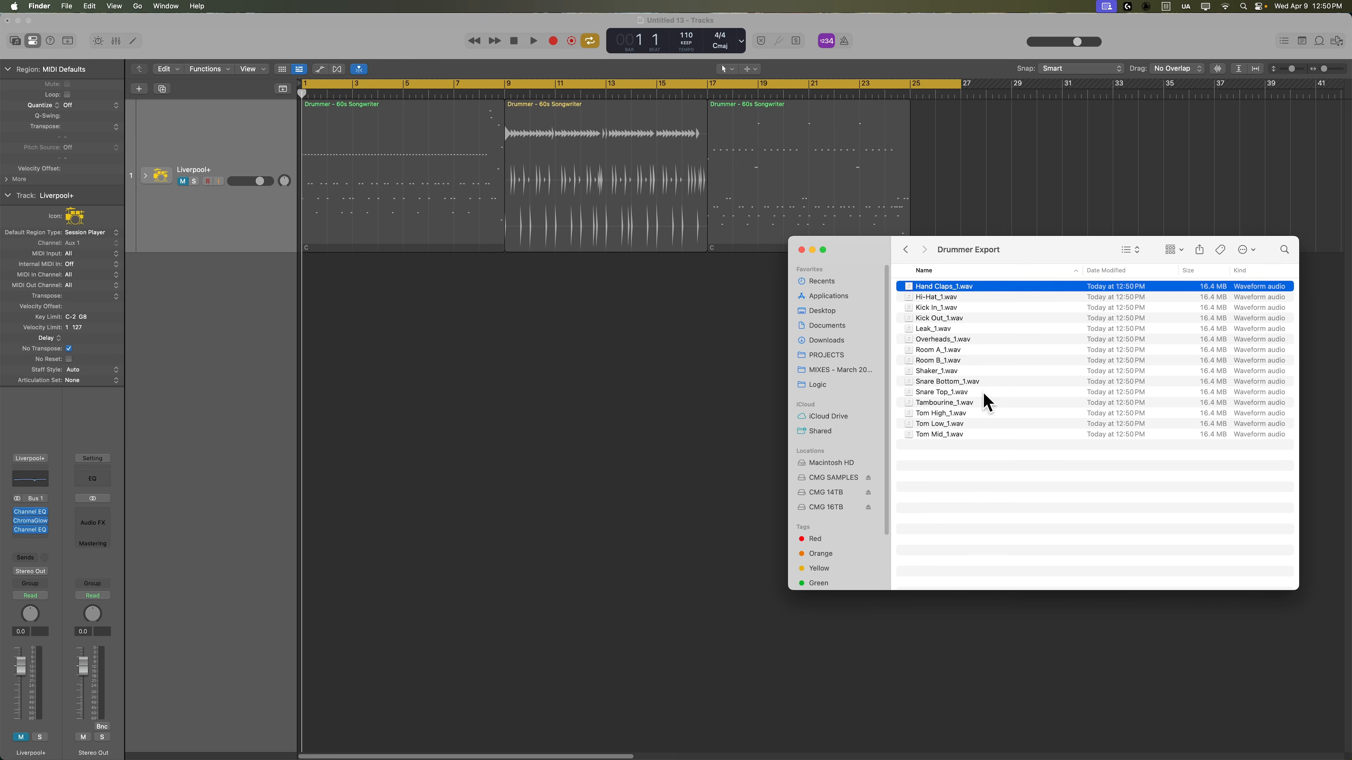
shift+click(976, 434)
drag(938, 290, 308, 282)
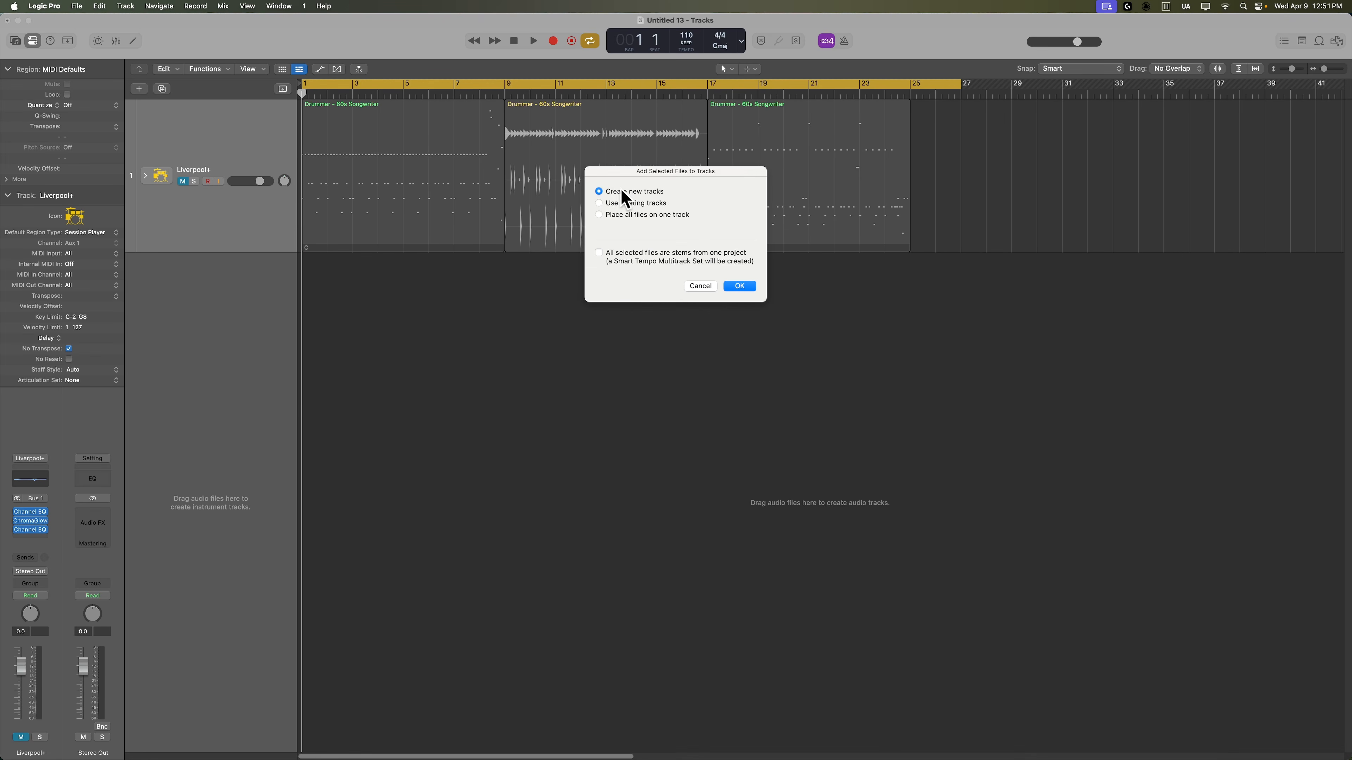
click(745, 288)
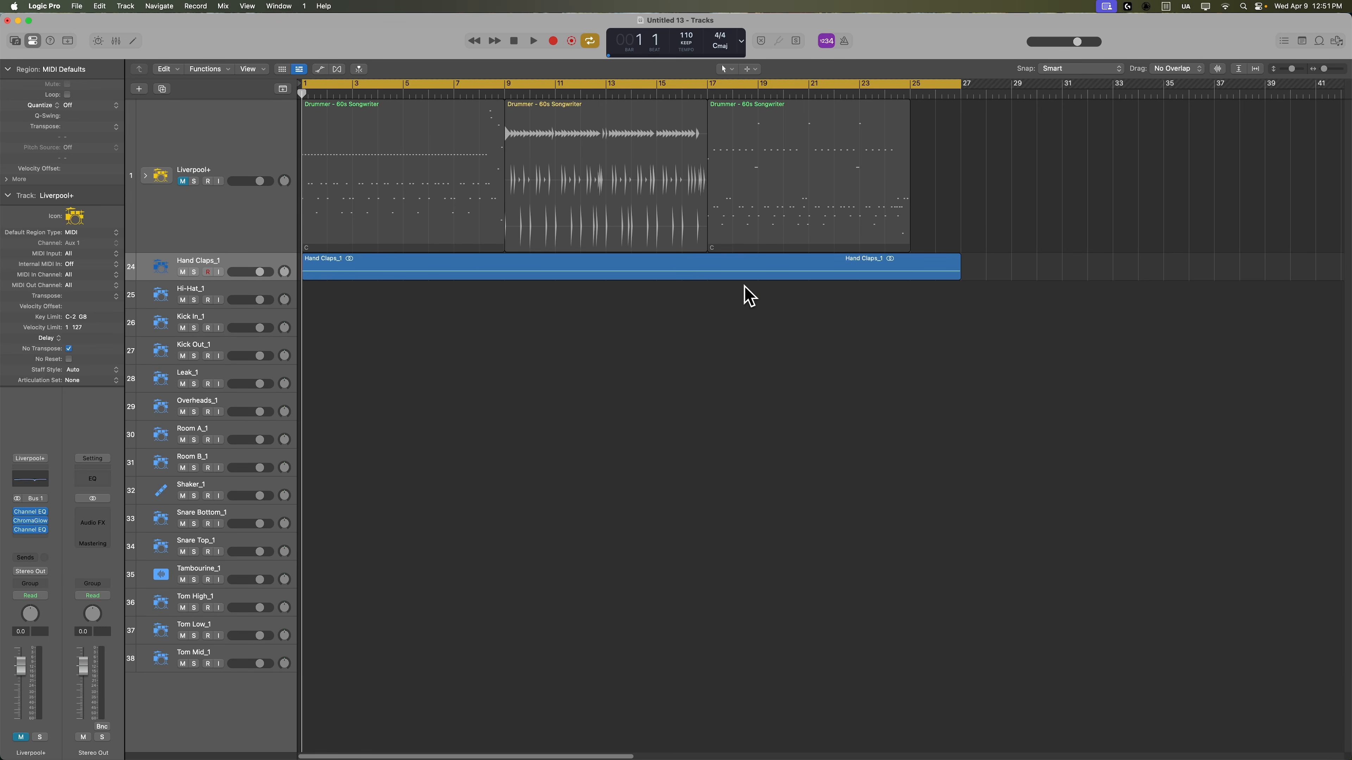
click(504, 716)
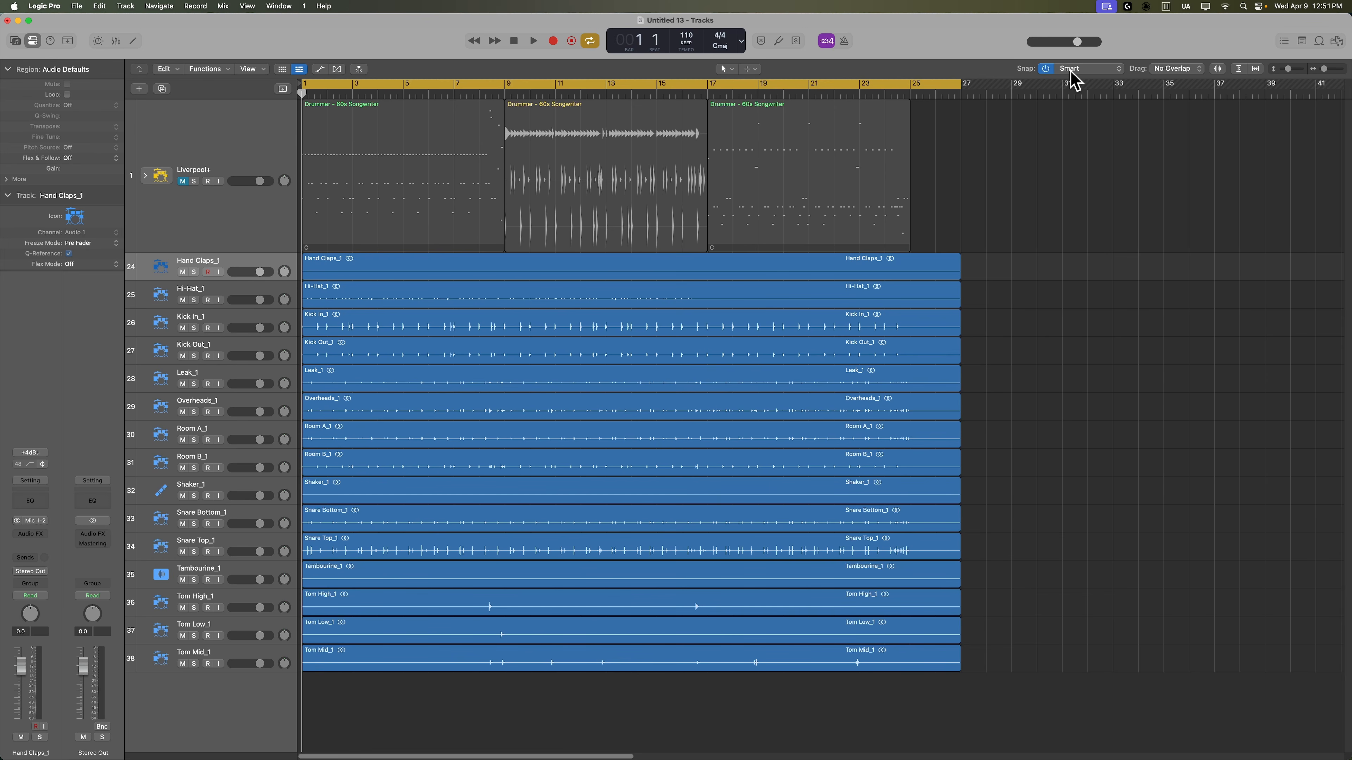
drag(1222, 79, 1202, 7)
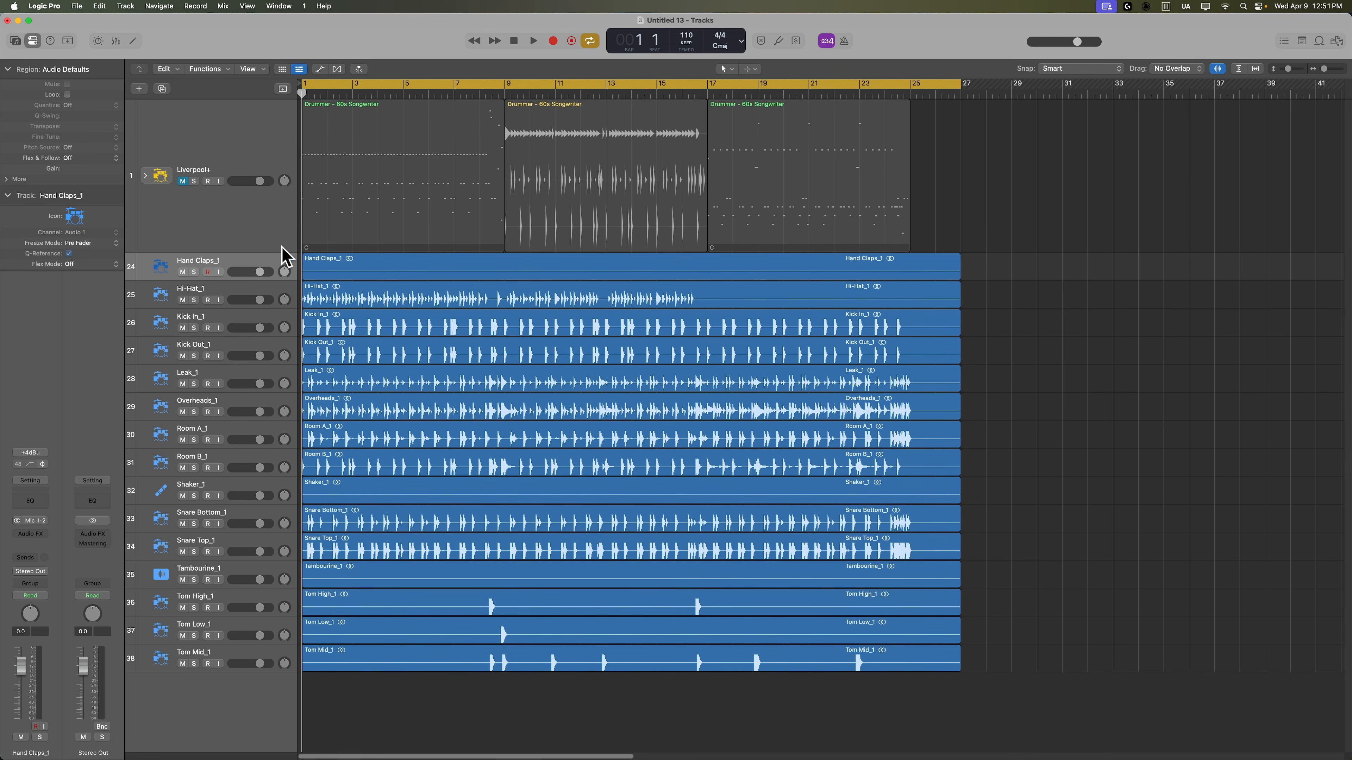
Delete the empty-sounding Hand Claps_1 region together with its track
click(273, 265)
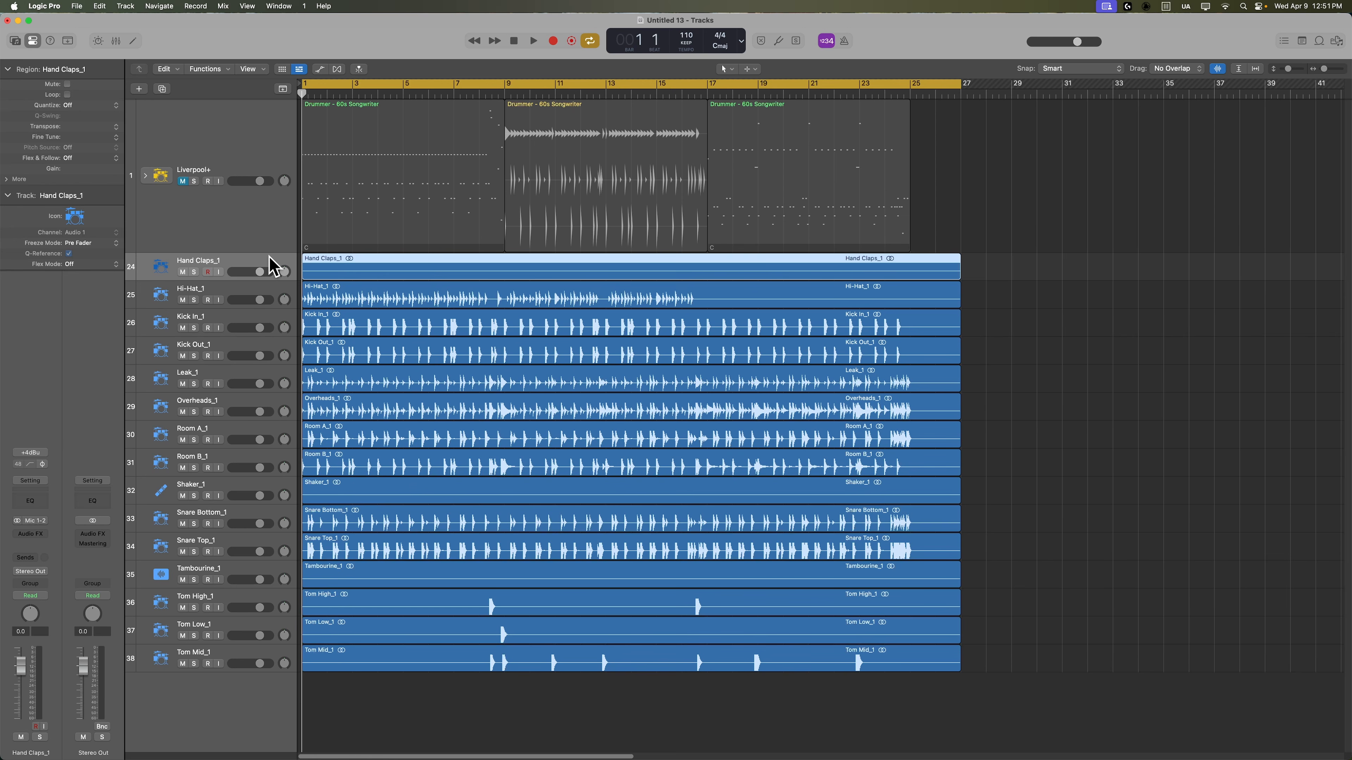
key(BackSpace)
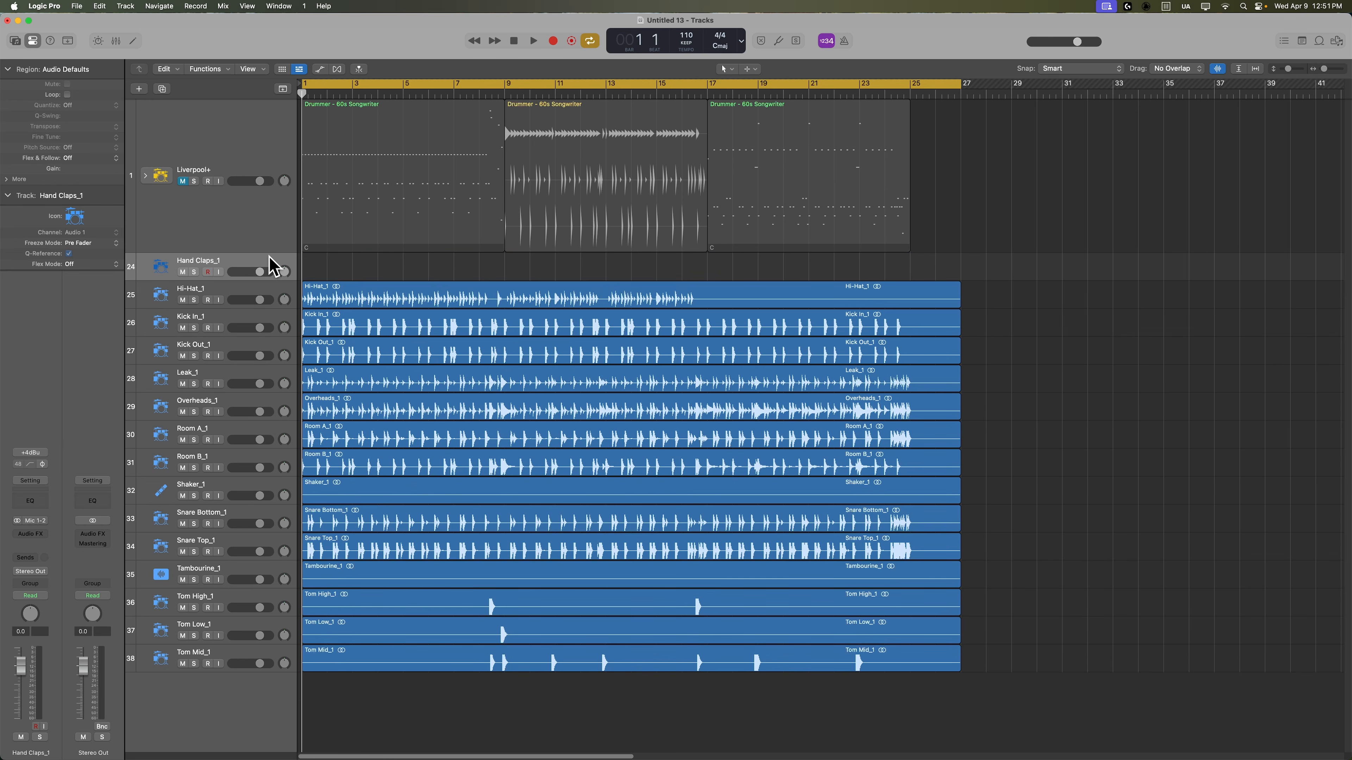
key(super+BackSpace)
Delete the Shaker_1 region and its track
key(Down)
key(Down)
key(Down)
key(Down)
key(Down)
key(Down)
key(Down)
key(BackSpace)
key(super+BackSpace)
Delete the Tambourine_1 region and its track
key(Down)
key(Down)
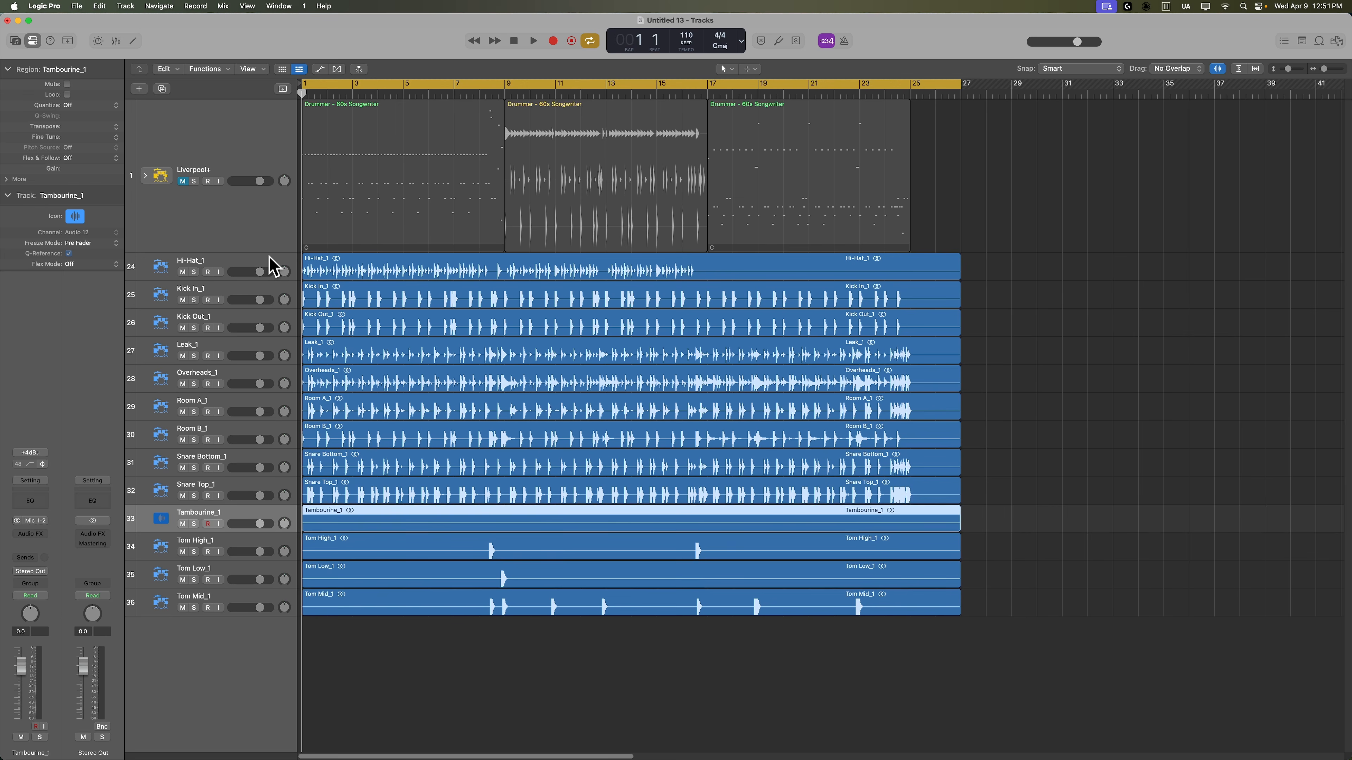
key(BackSpace)
key(super+BackSpace)
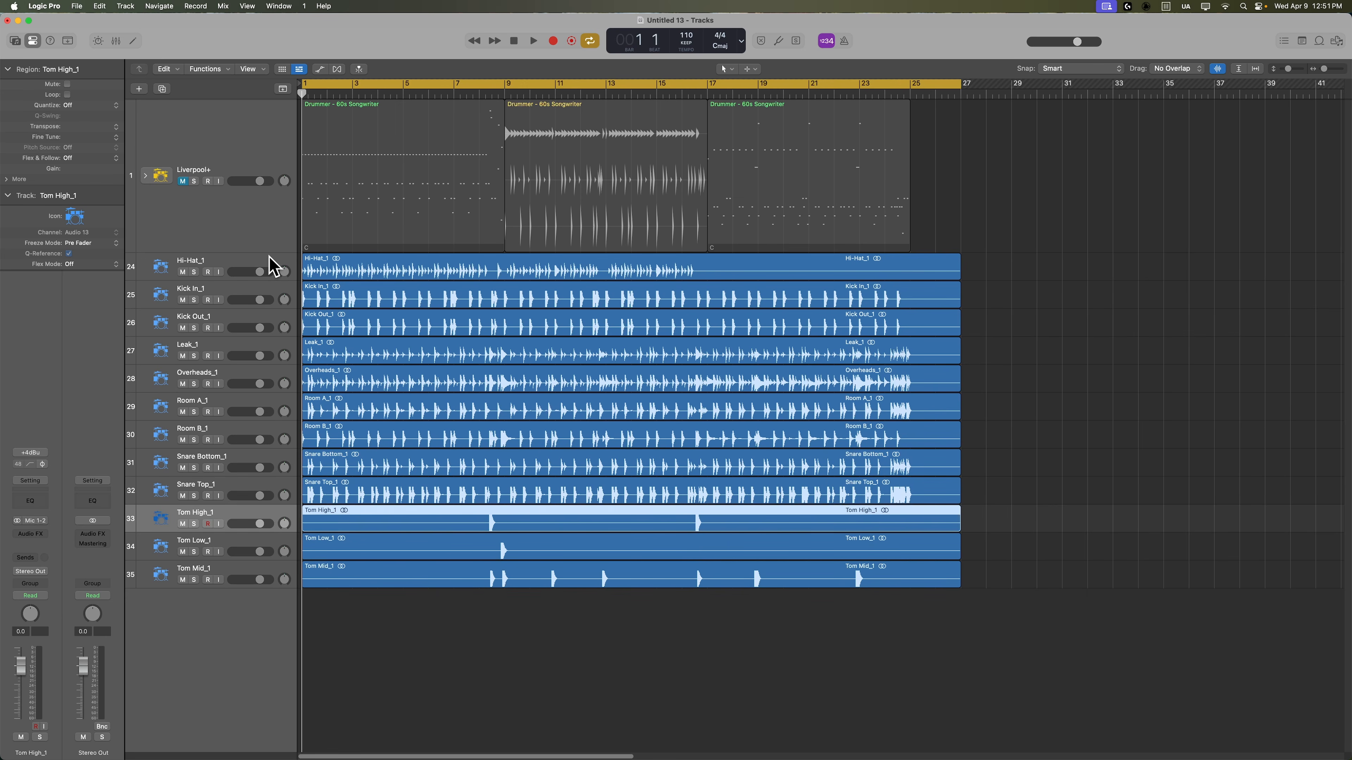
Reorder the imported tracks so Kick In_1, Kick Out_1, Snare Top_1 and Snare Bottom_1 sit above Hi-Hat_1
click(269, 266)
drag(256, 296, 235, 271)
drag(230, 326, 221, 294)
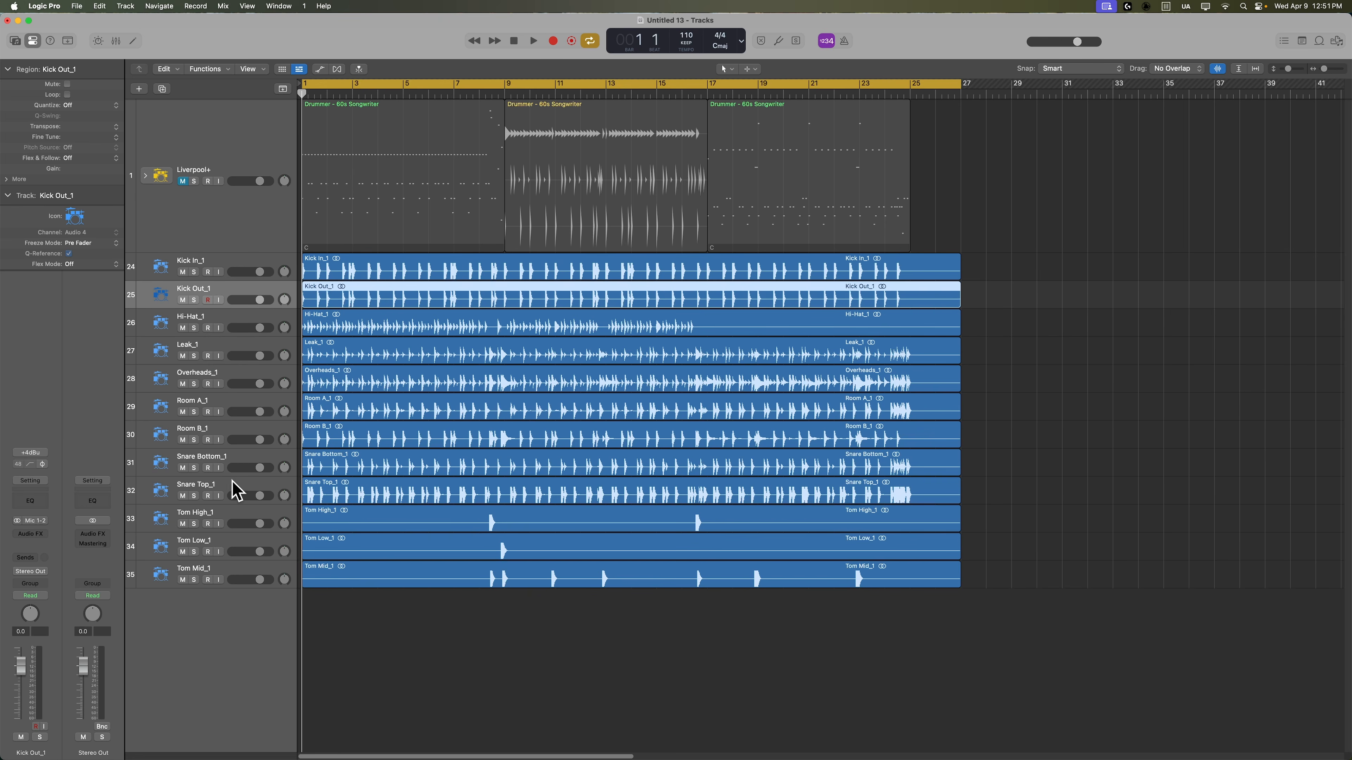
drag(226, 490, 221, 322)
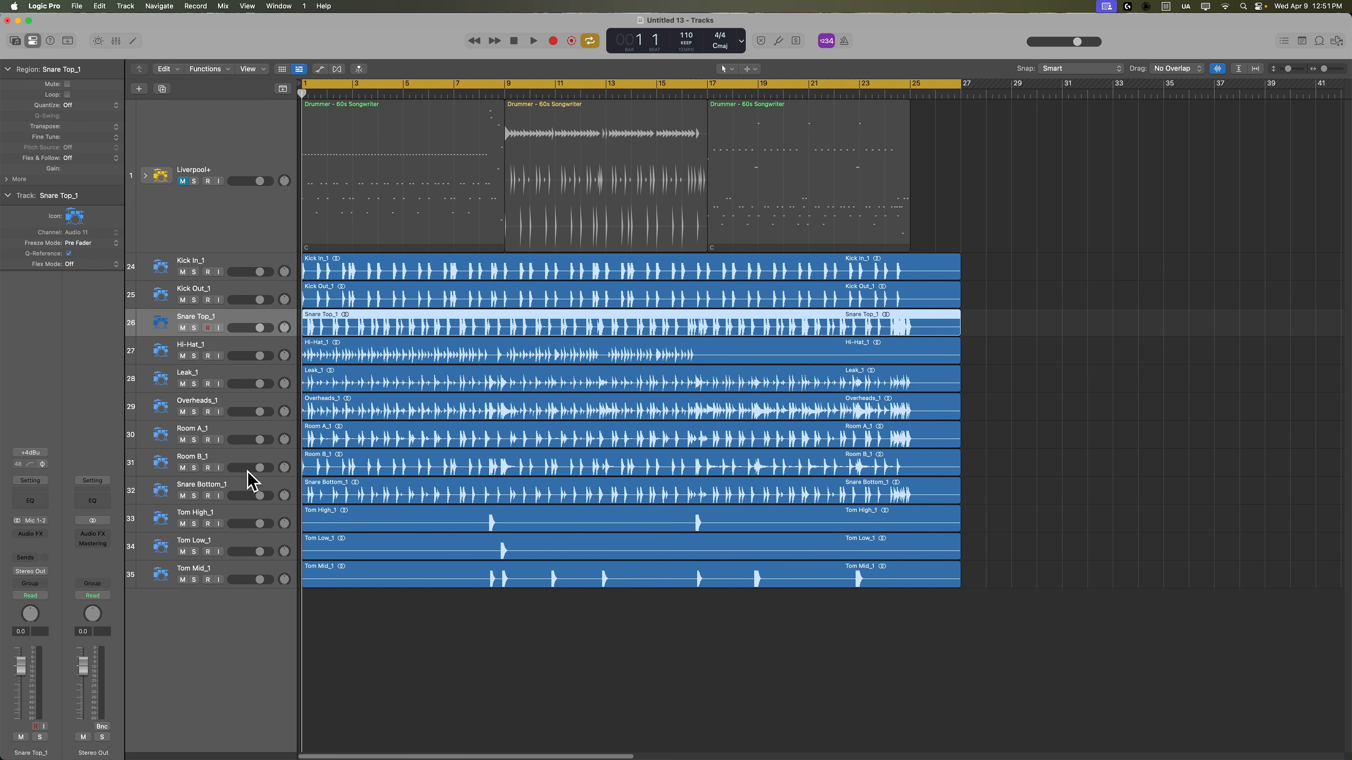
drag(223, 489, 227, 368)
Arrange the tom tracks in the order High, Mid, Low and move all three between Snare Bottom_1 and Hi-Hat_1
click(231, 519)
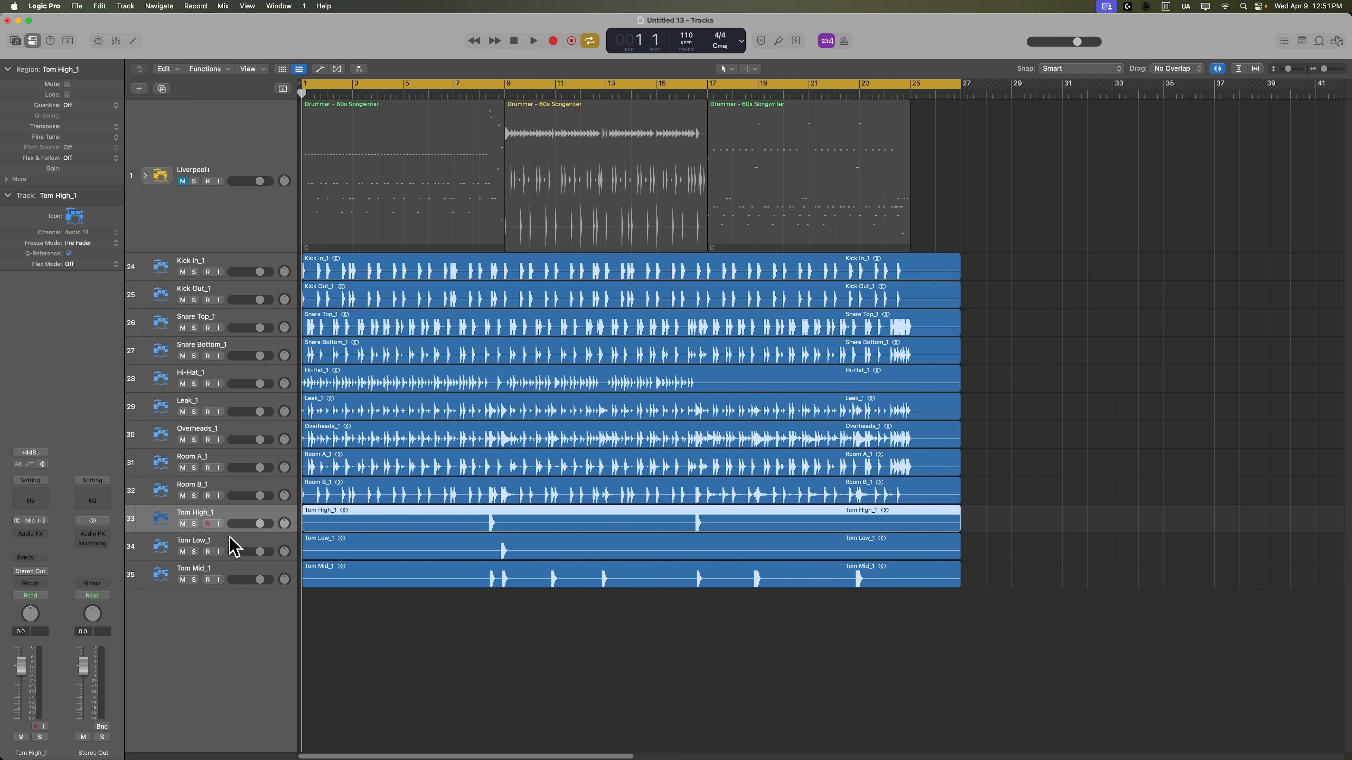
drag(232, 576, 230, 549)
click(233, 519)
shift+click(235, 543)
shift+click(235, 564)
drag(232, 514, 229, 371)
Move the Leak_1 track to the end of the list, below Room B_1
click(230, 459)
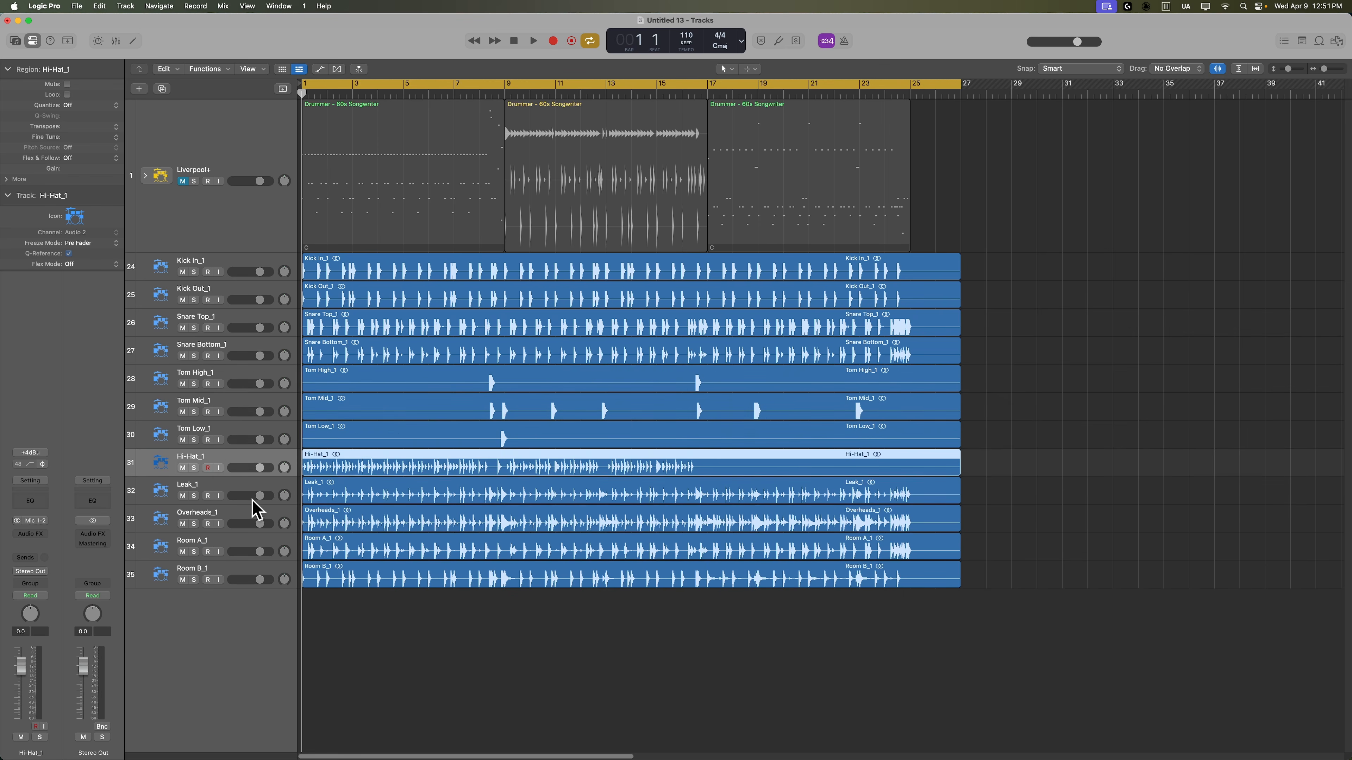
drag(226, 492, 250, 637)
click(233, 489)
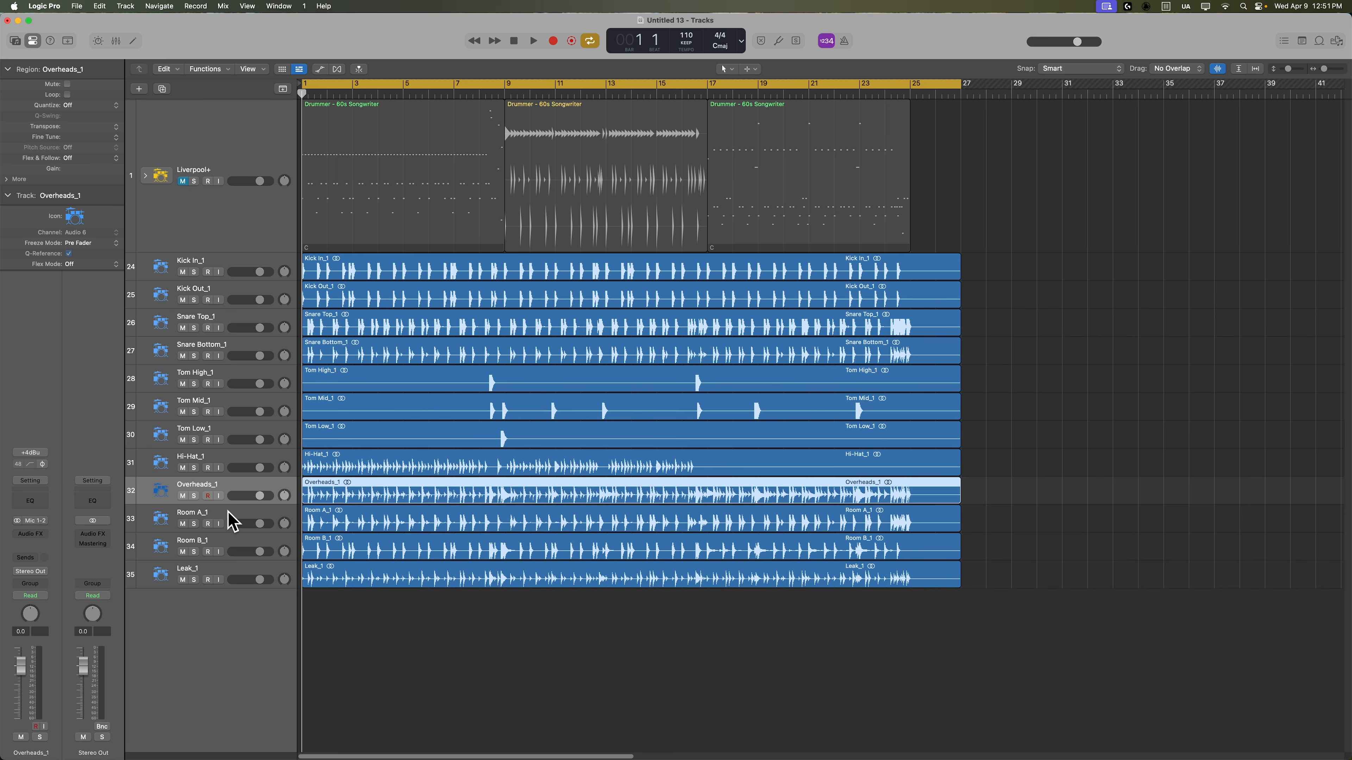
click(229, 514)
click(238, 546)
Play back the imported drum tracks with the Mixer shown, and stop playback and hide the Mixer
click(1071, 519)
key(space)
key(x)
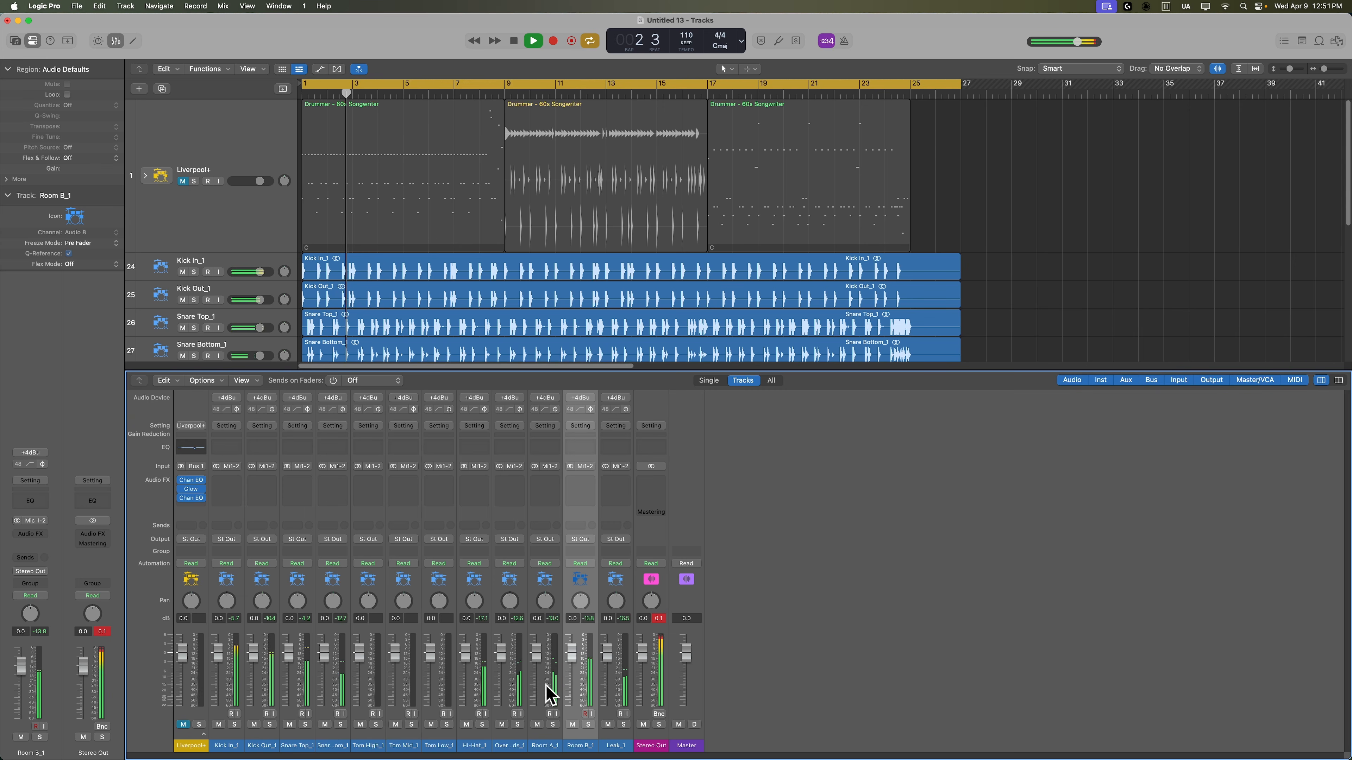
key(space)
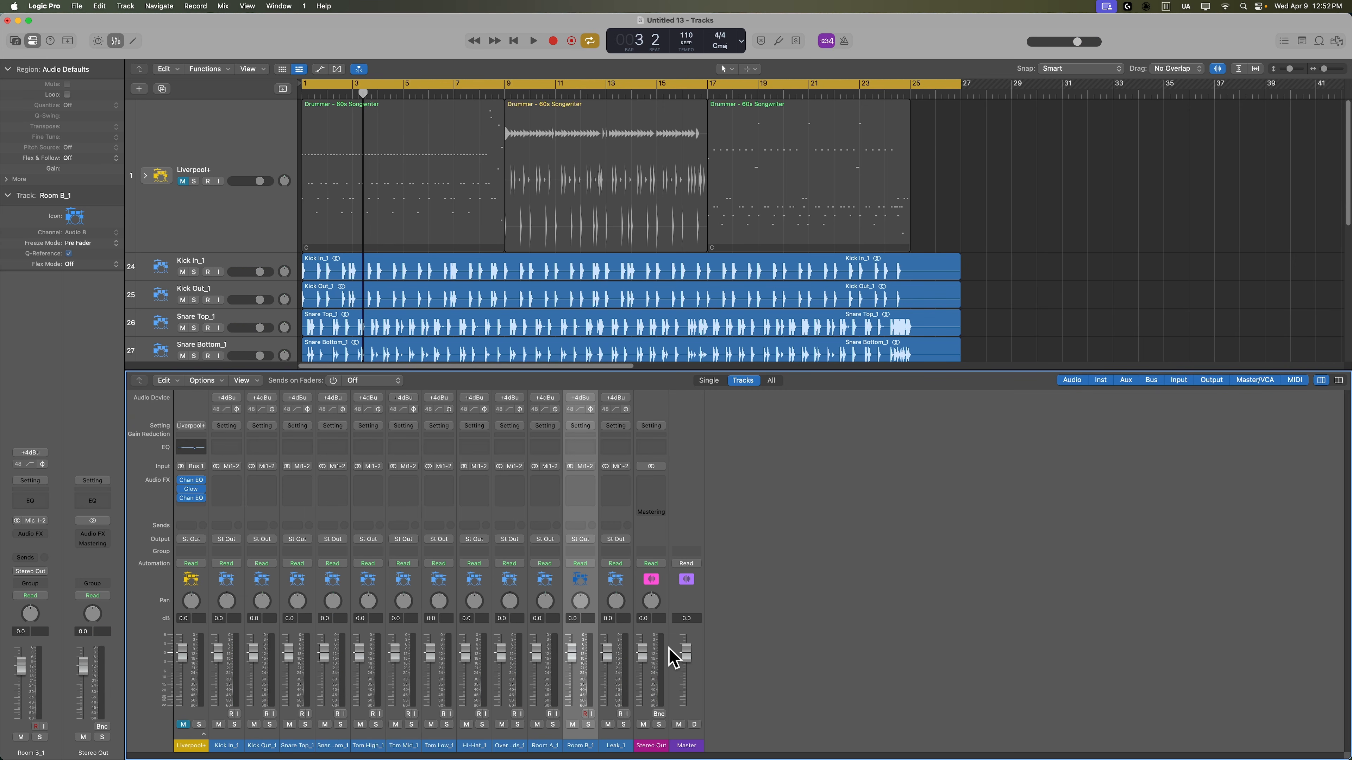
key(x)
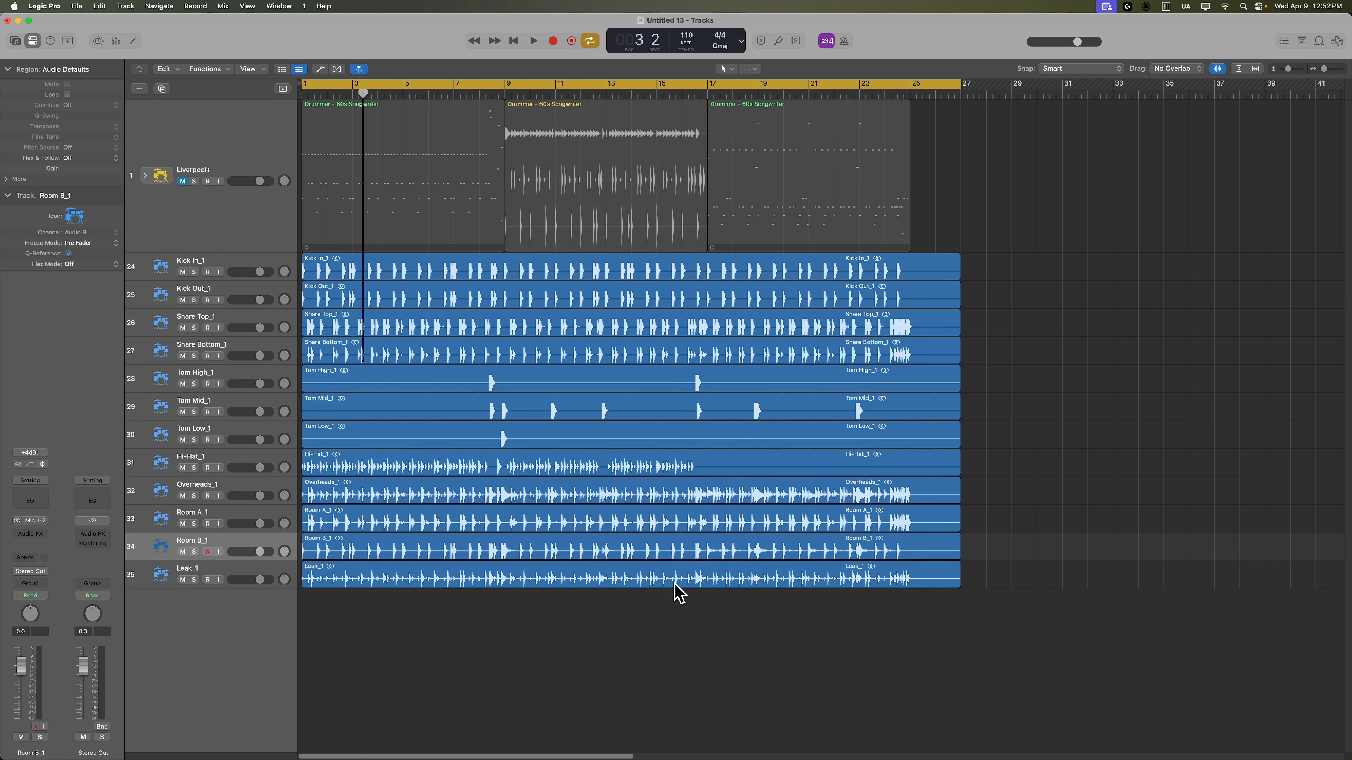
Reopen the Mixer, play the rough drum mix from bar 1, and select the three tom channels followed by the Hi-Hat_1 channel
key(x)
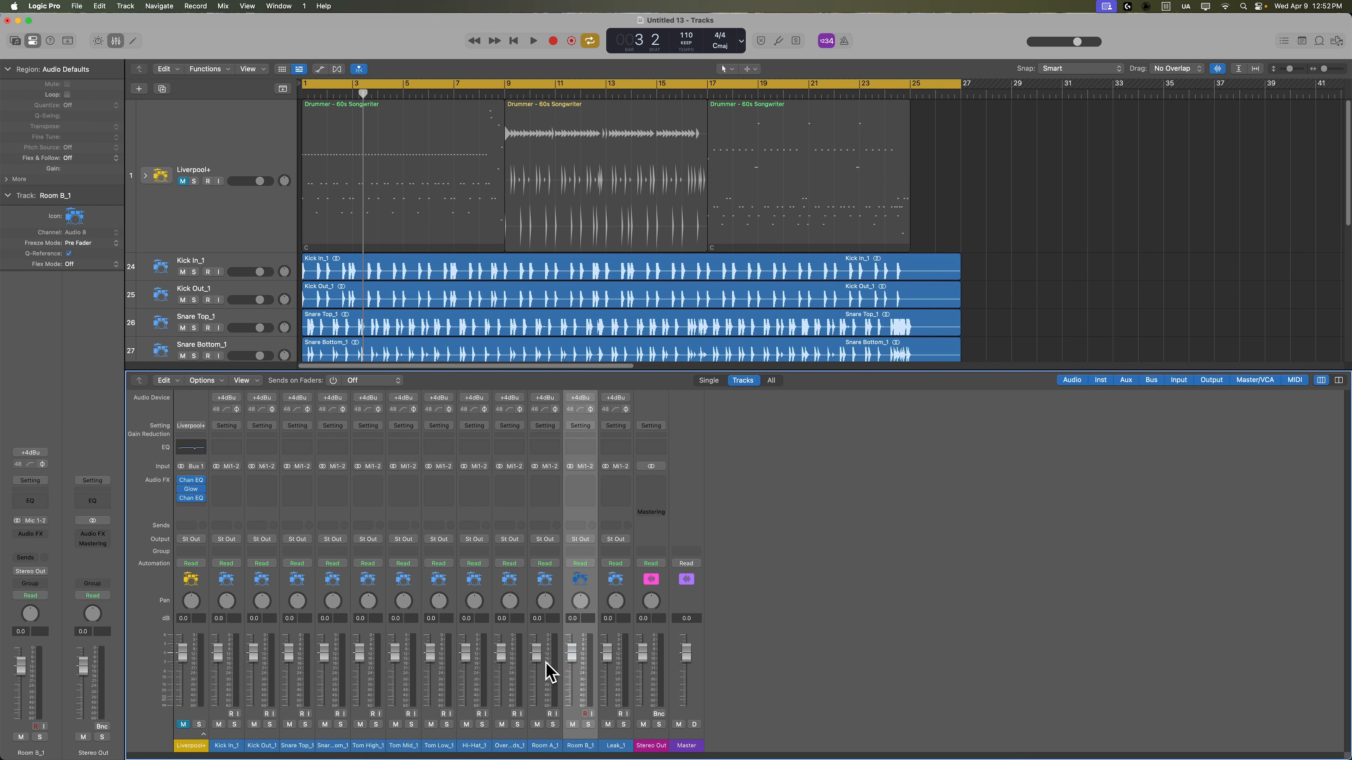
drag(223, 745, 613, 745)
key(space)
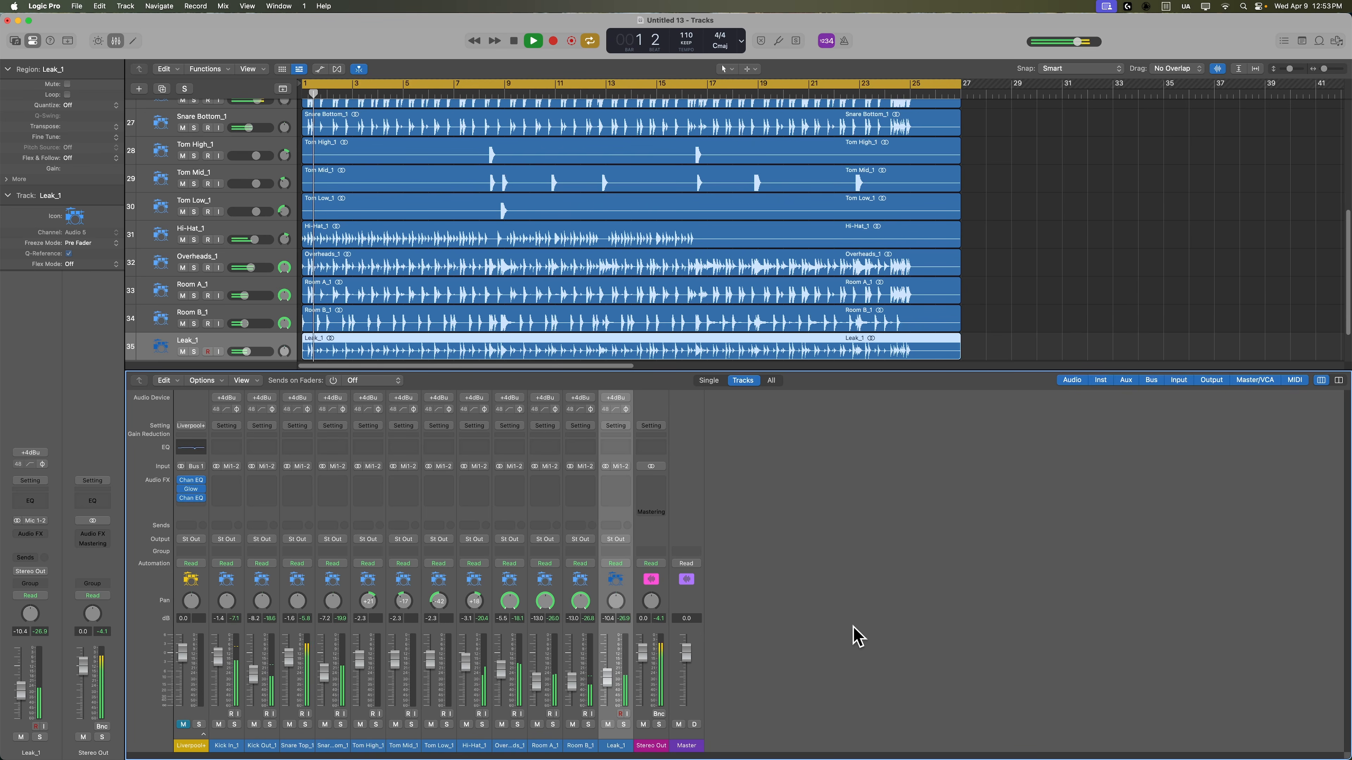
drag(372, 745, 442, 746)
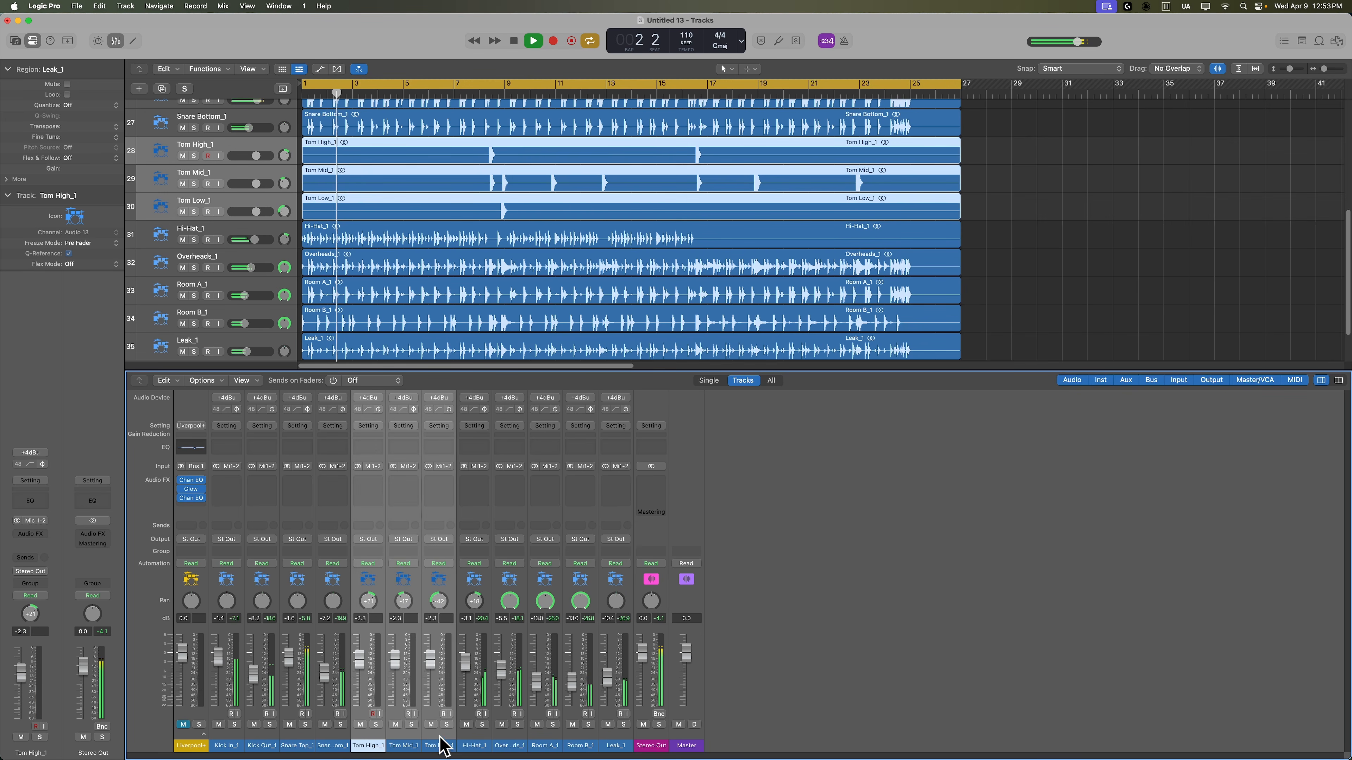
click(479, 743)
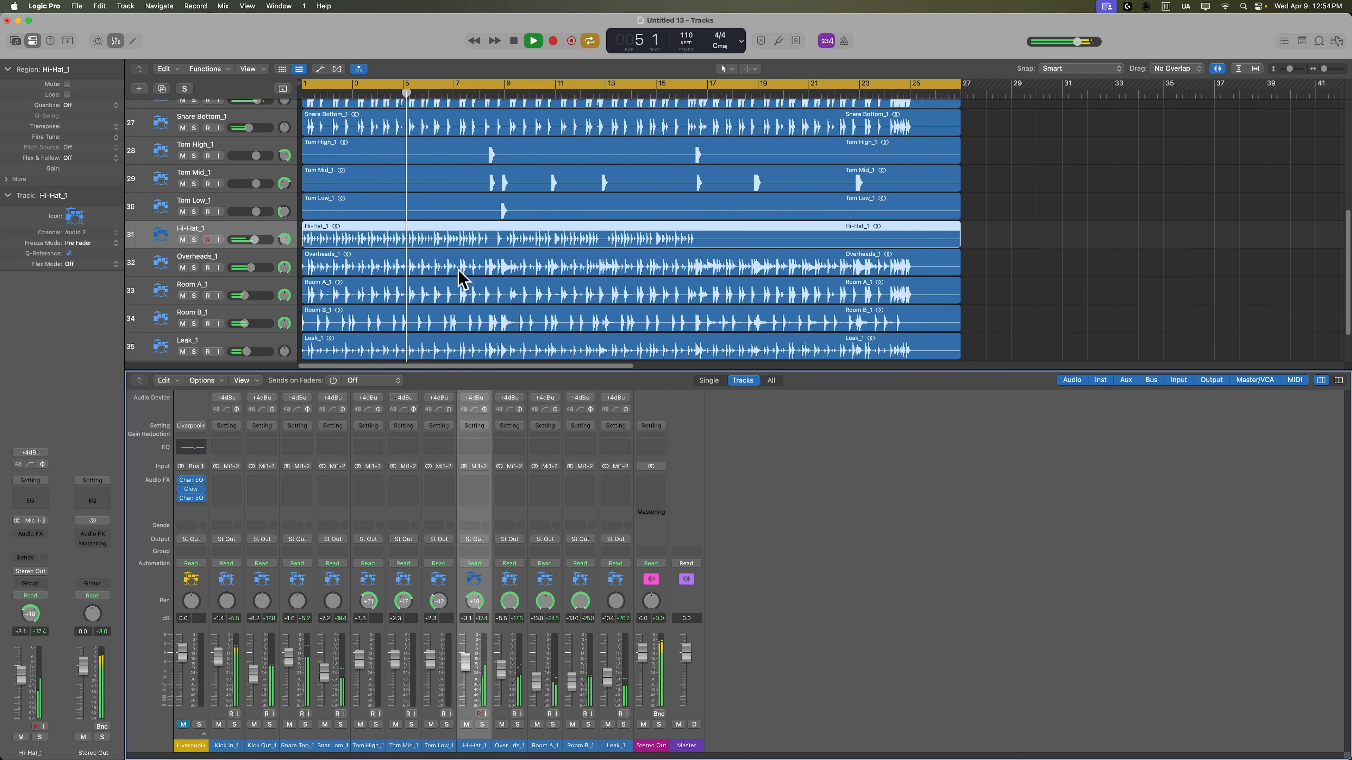
Stop playback and delete all imported drum tracks from Kick In_1 through Leak_1 together with their regions
key(x)
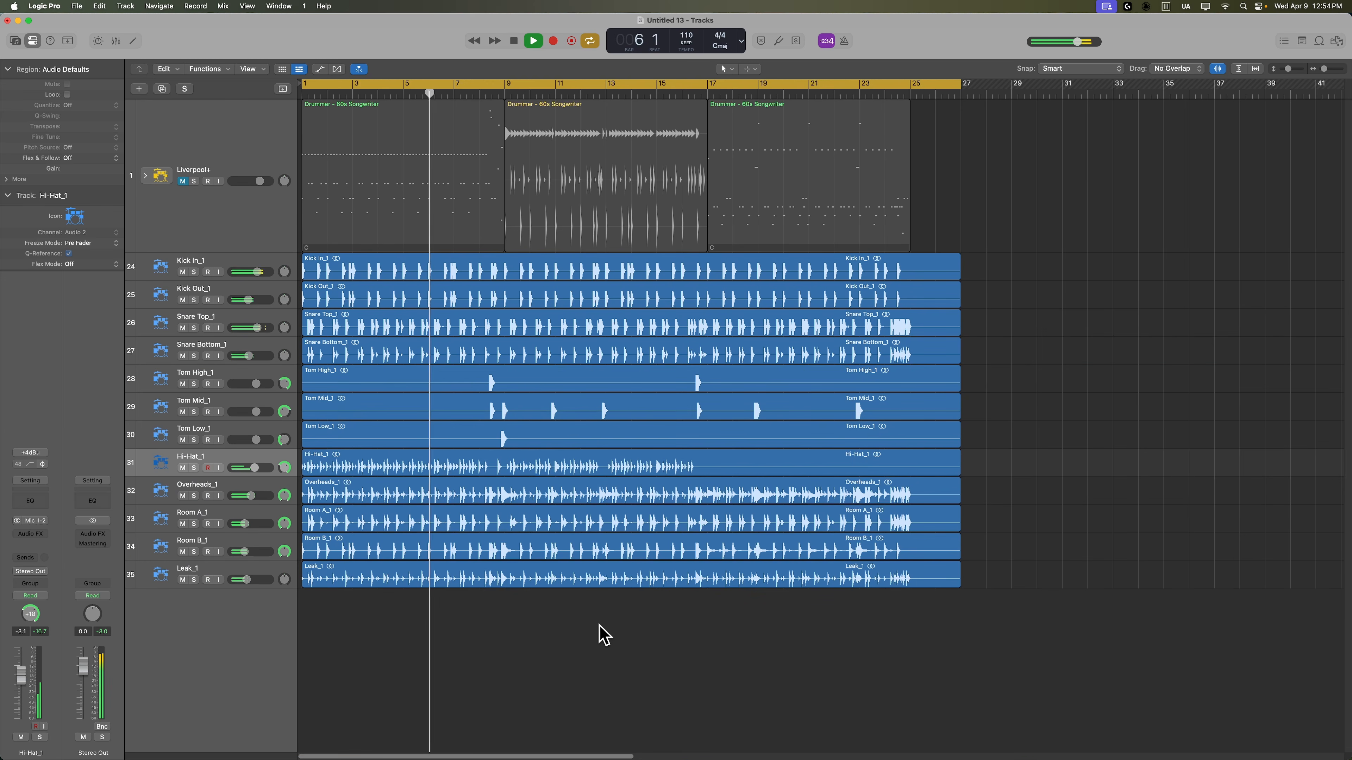
key(x)
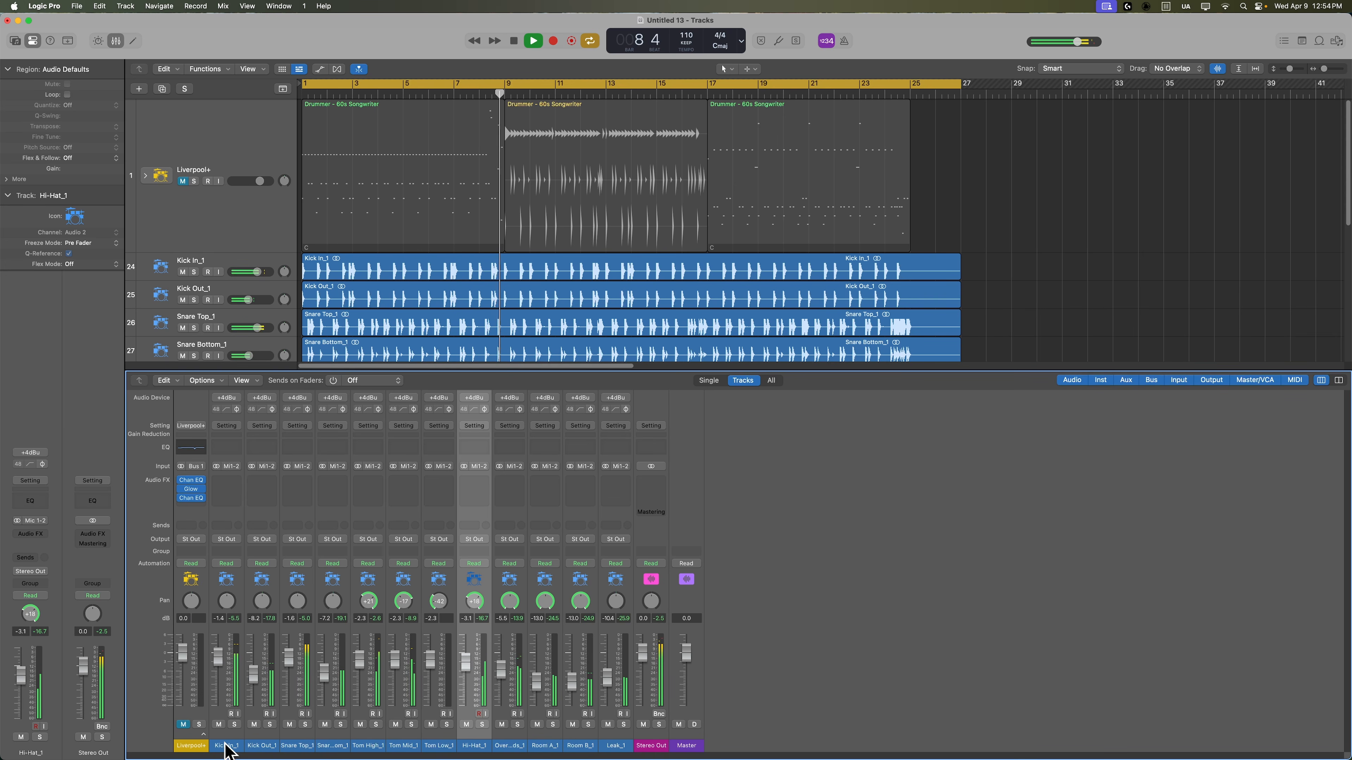
key(x)
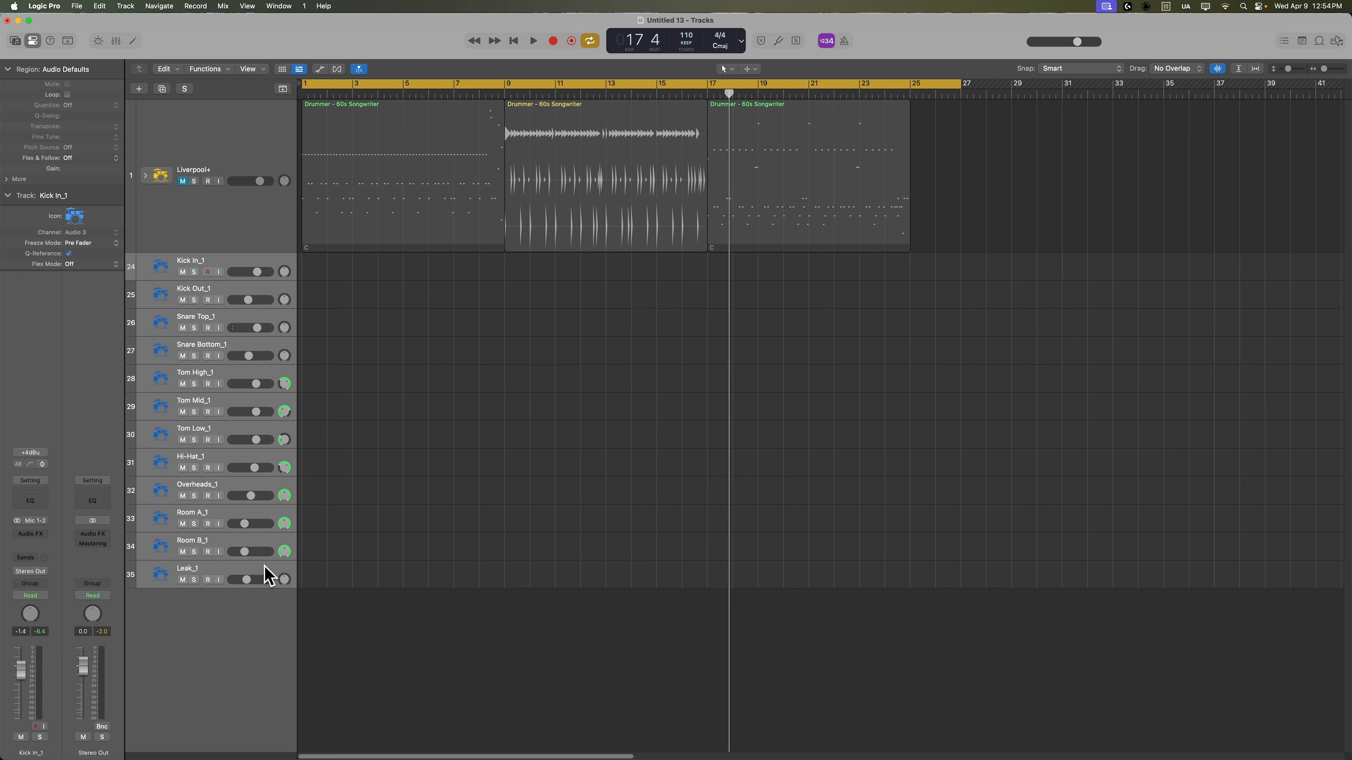
key(Delete)
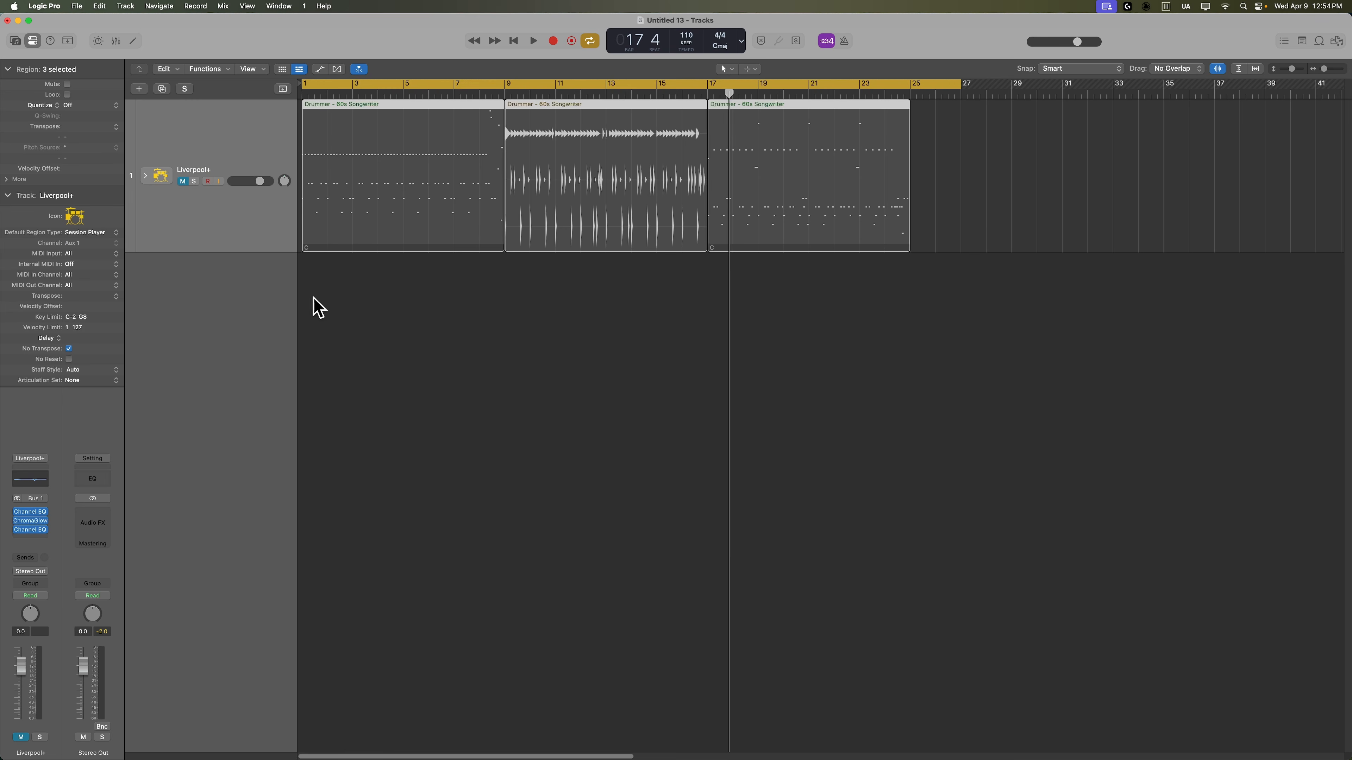
Unmute the Liverpool+ track and expand its track stack to show the individual kit piece subtracks
click(181, 181)
click(145, 175)
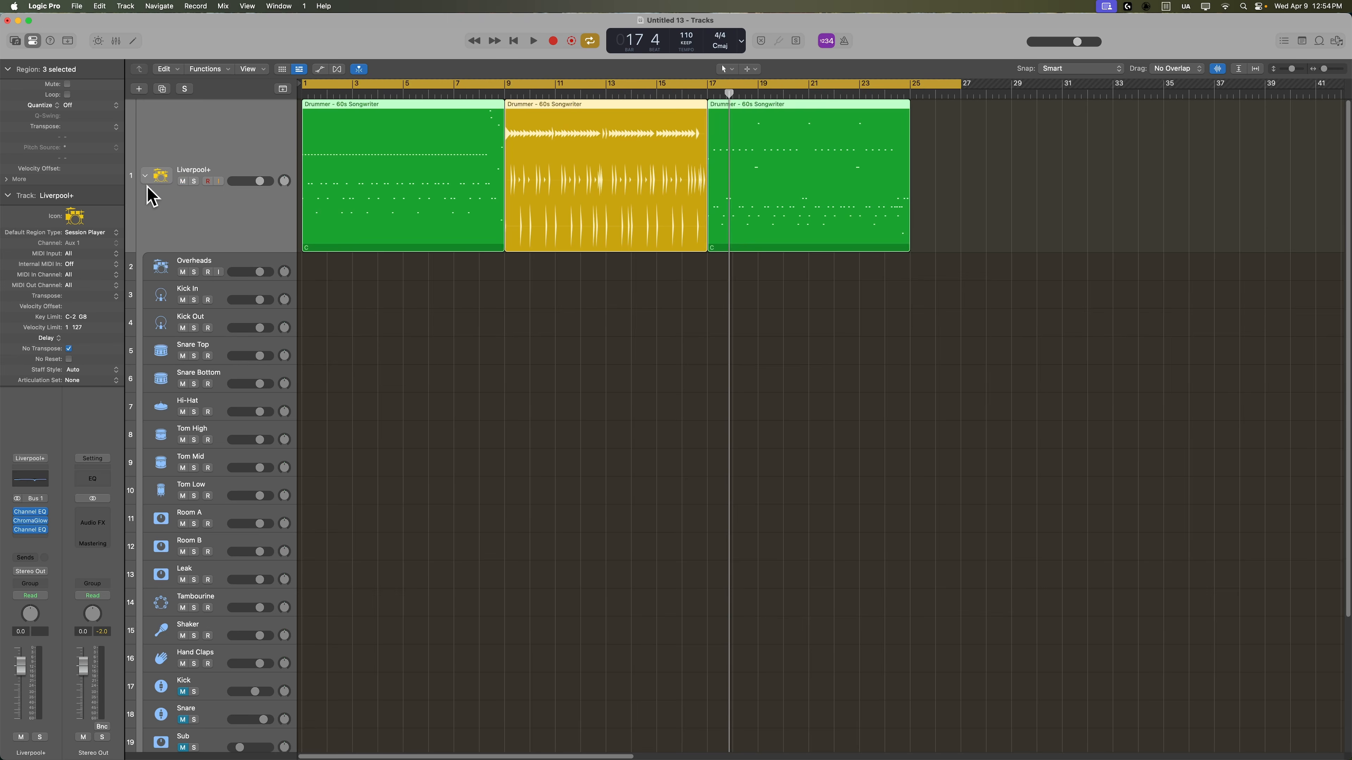
click(261, 262)
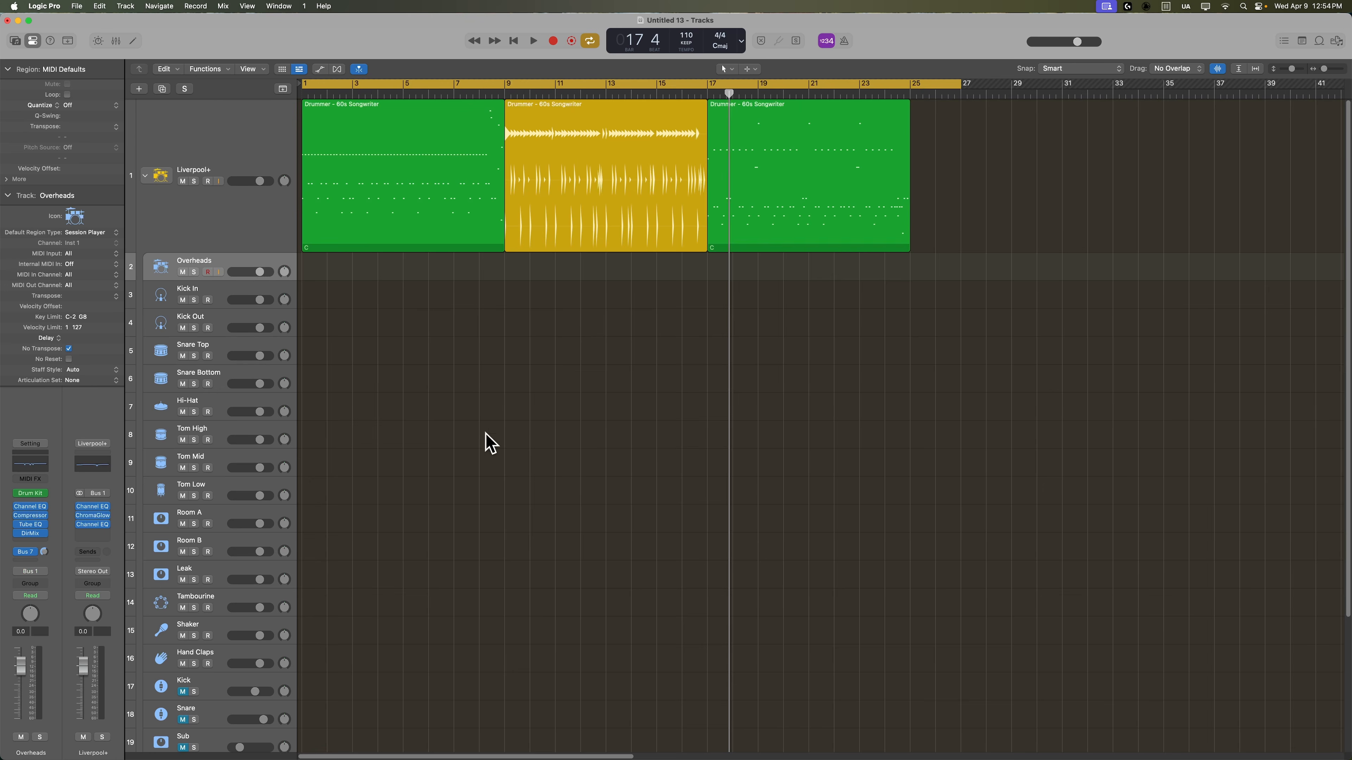
scroll(490, 443, down, 5)
scroll(409, 571, up, 5)
click(258, 134)
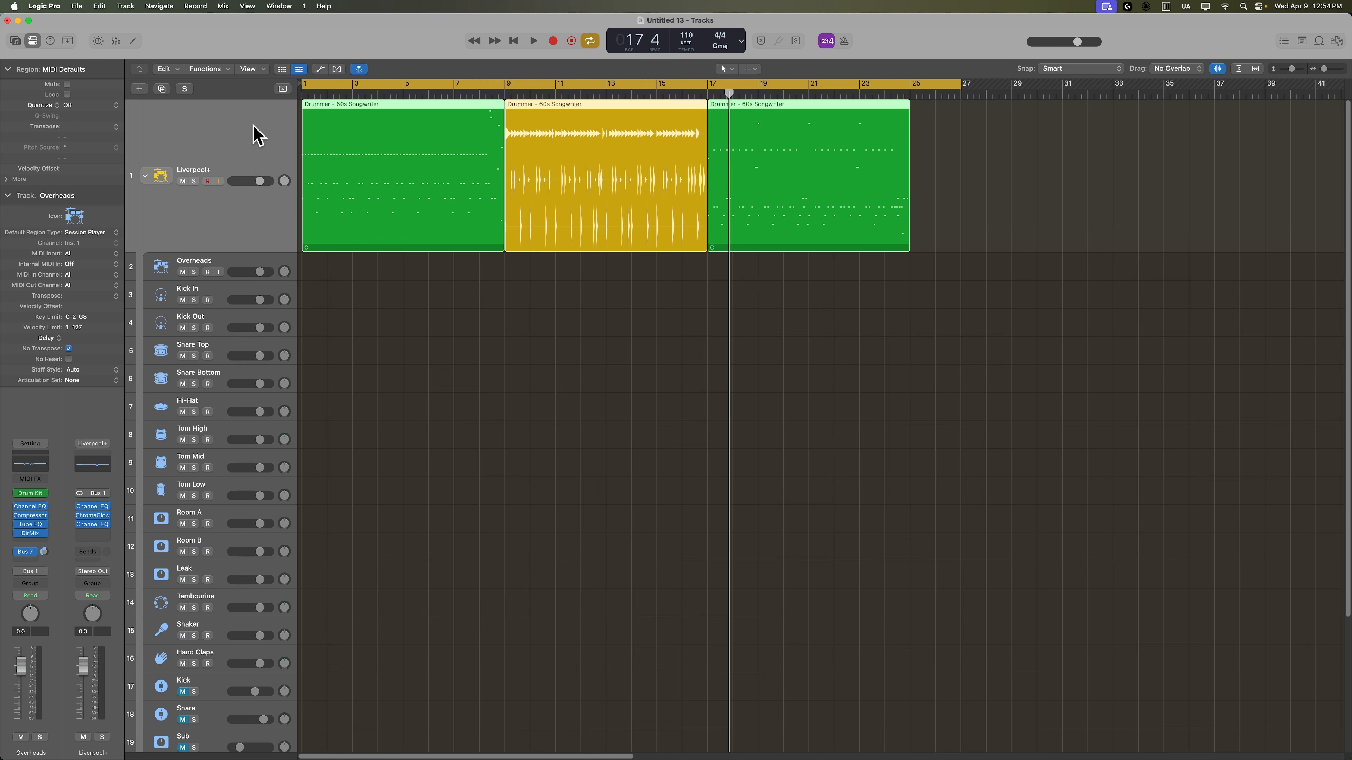
key(super+Up)
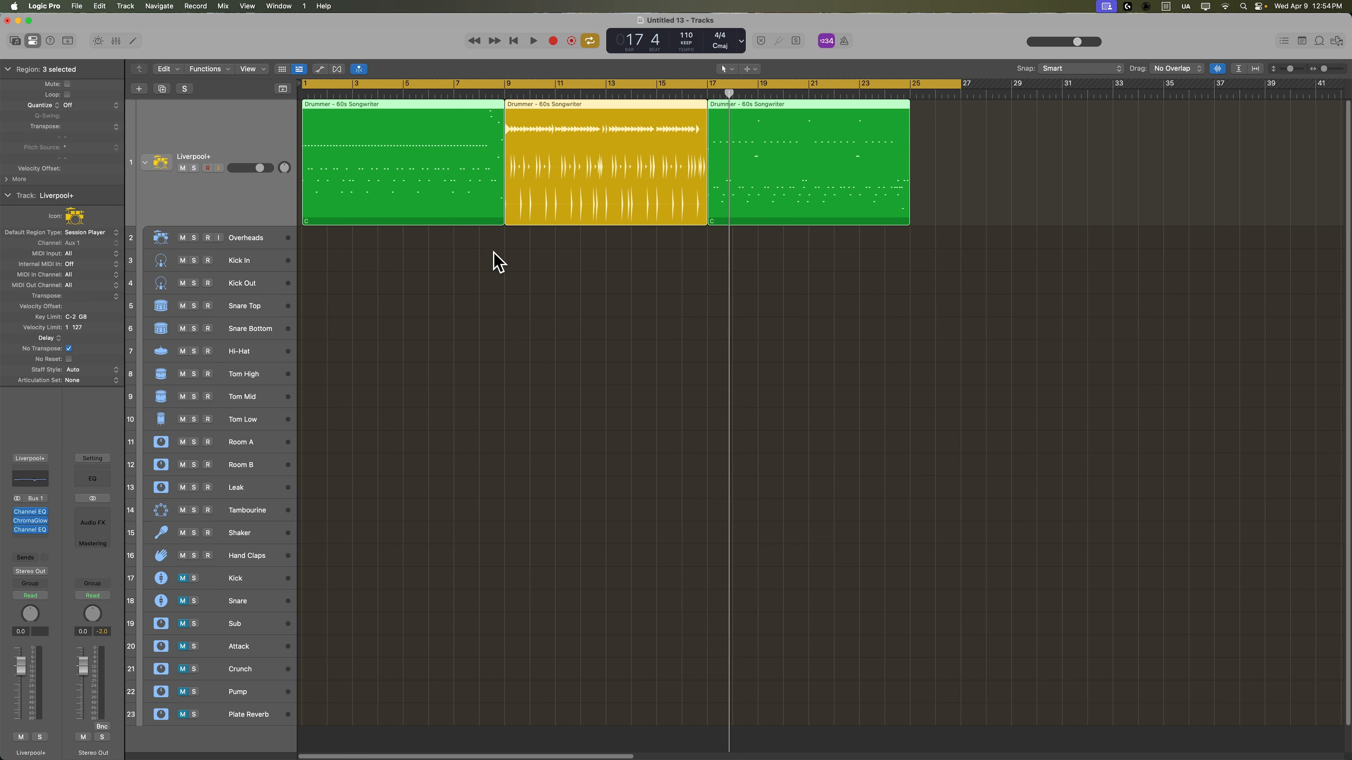
Turn off Cycle mode and move the project end marker back to about bar 27, just after the last Drummer region
key(c)
click(1013, 203)
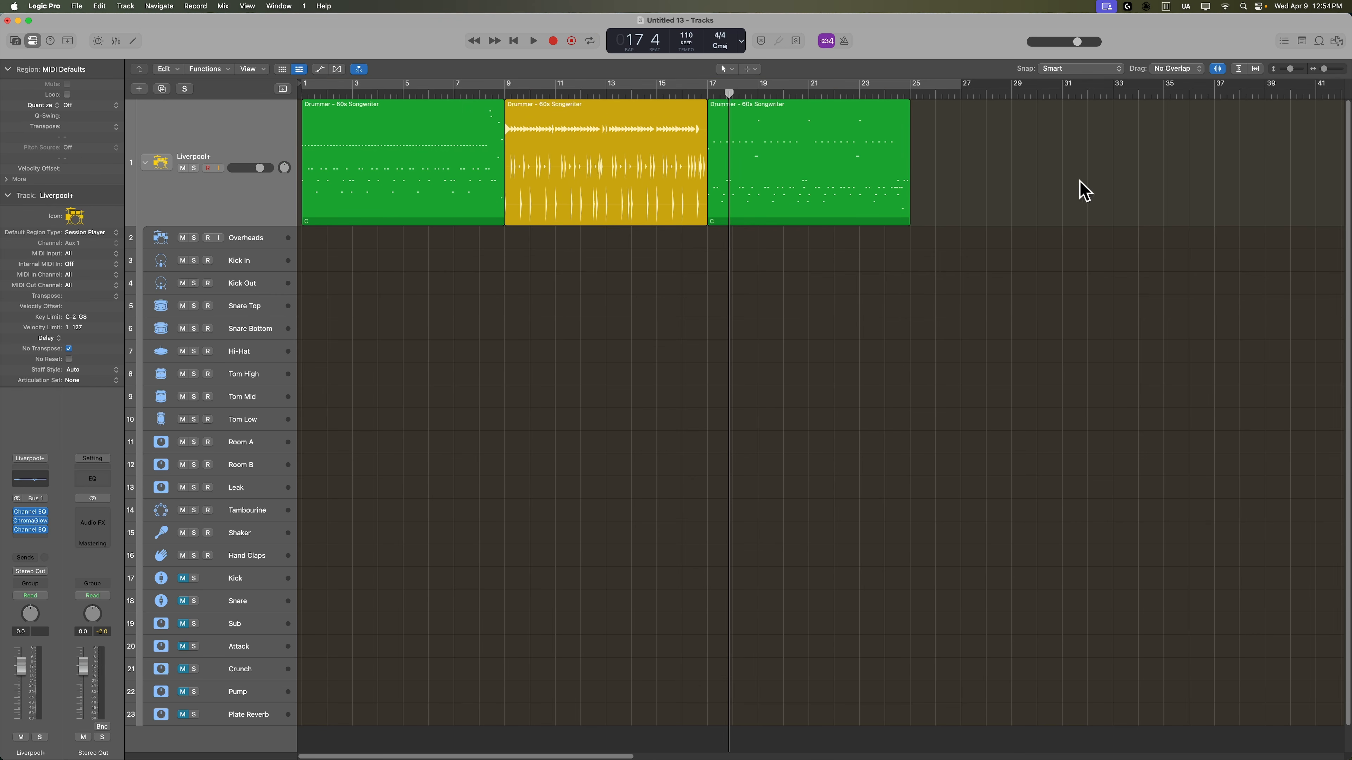
scroll(1087, 196, right, 15)
scroll(1342, 127, down, 2)
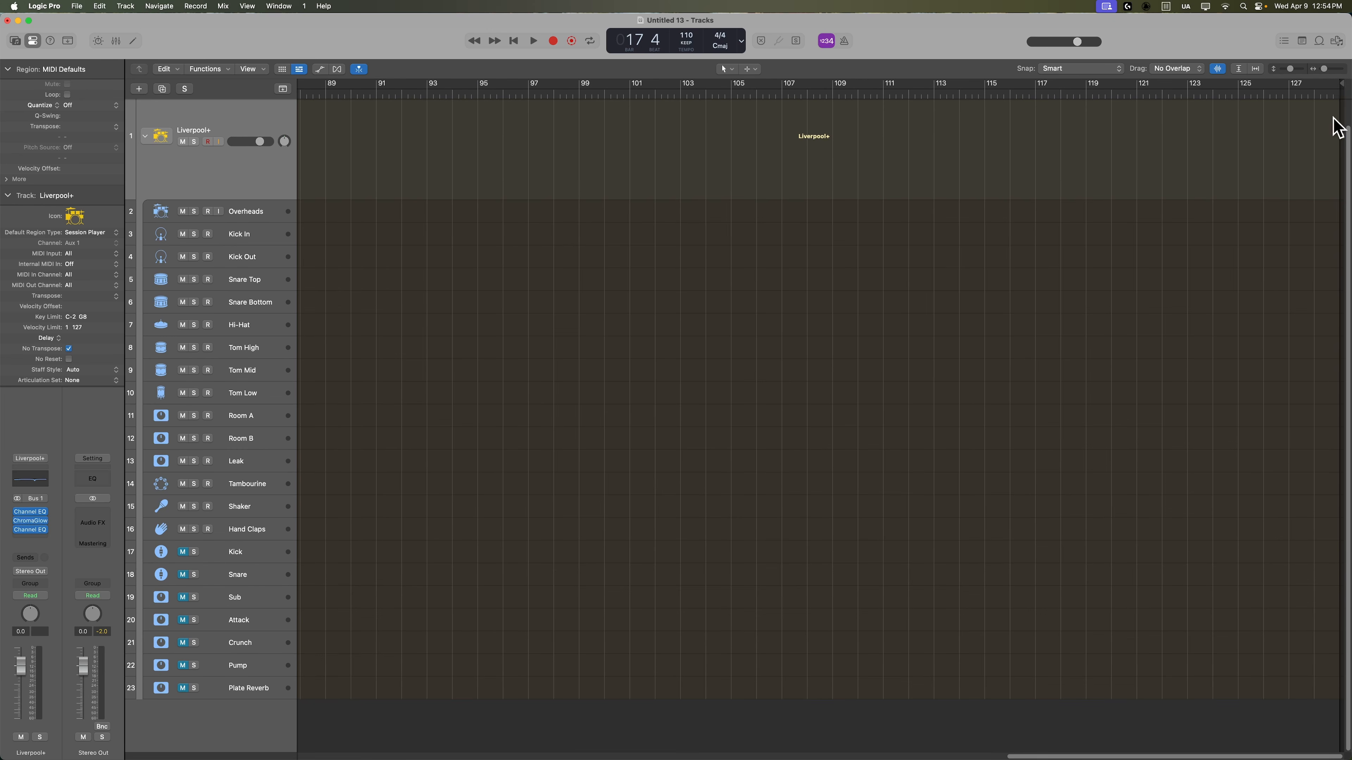
scroll(1337, 124, up, 2)
mouse_move(1338, 85)
mouse_down()
mouse_move(890, 141)
mouse_move(477, 168)
mouse_move(468, 181)
mouse_up()
key(super+Left)
key(super+Left)
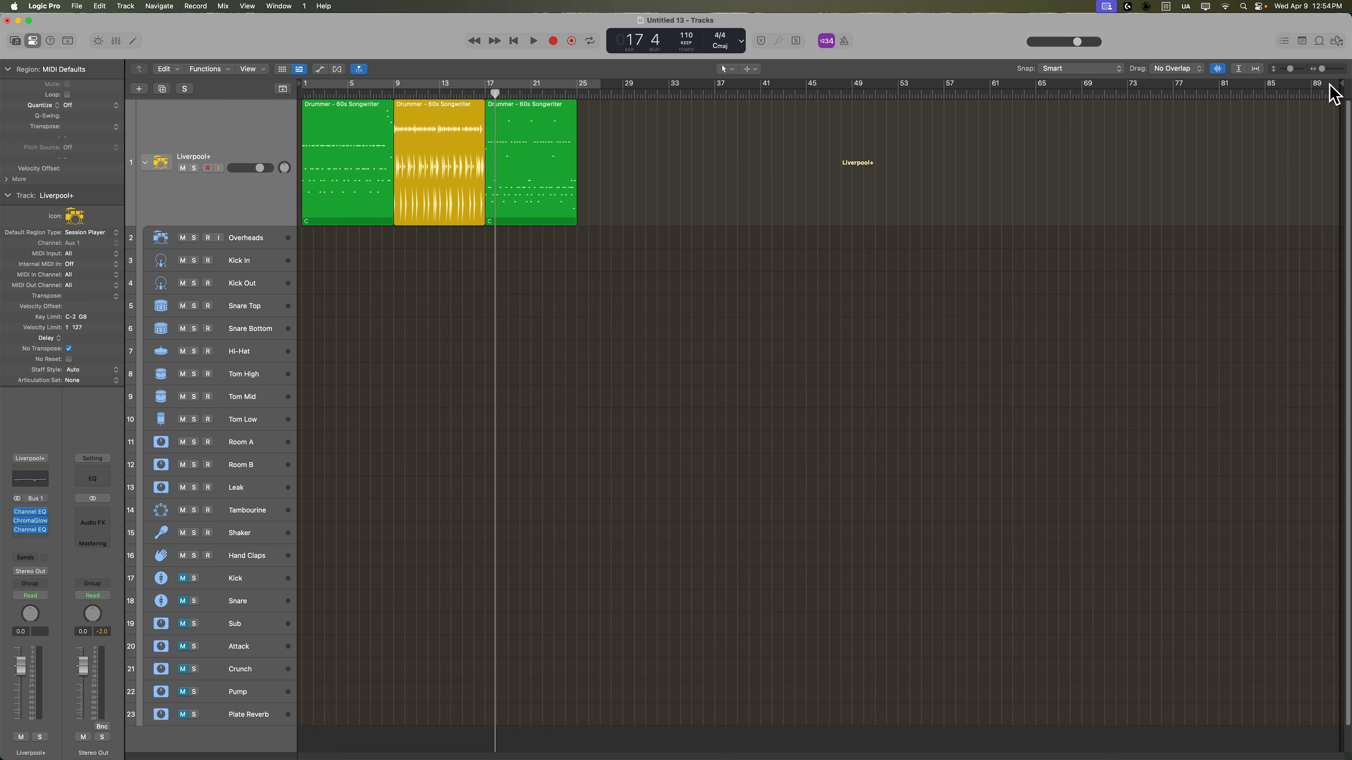
mouse_move(1331, 90)
mouse_down()
mouse_move(726, 230)
mouse_move(599, 245)
mouse_up()
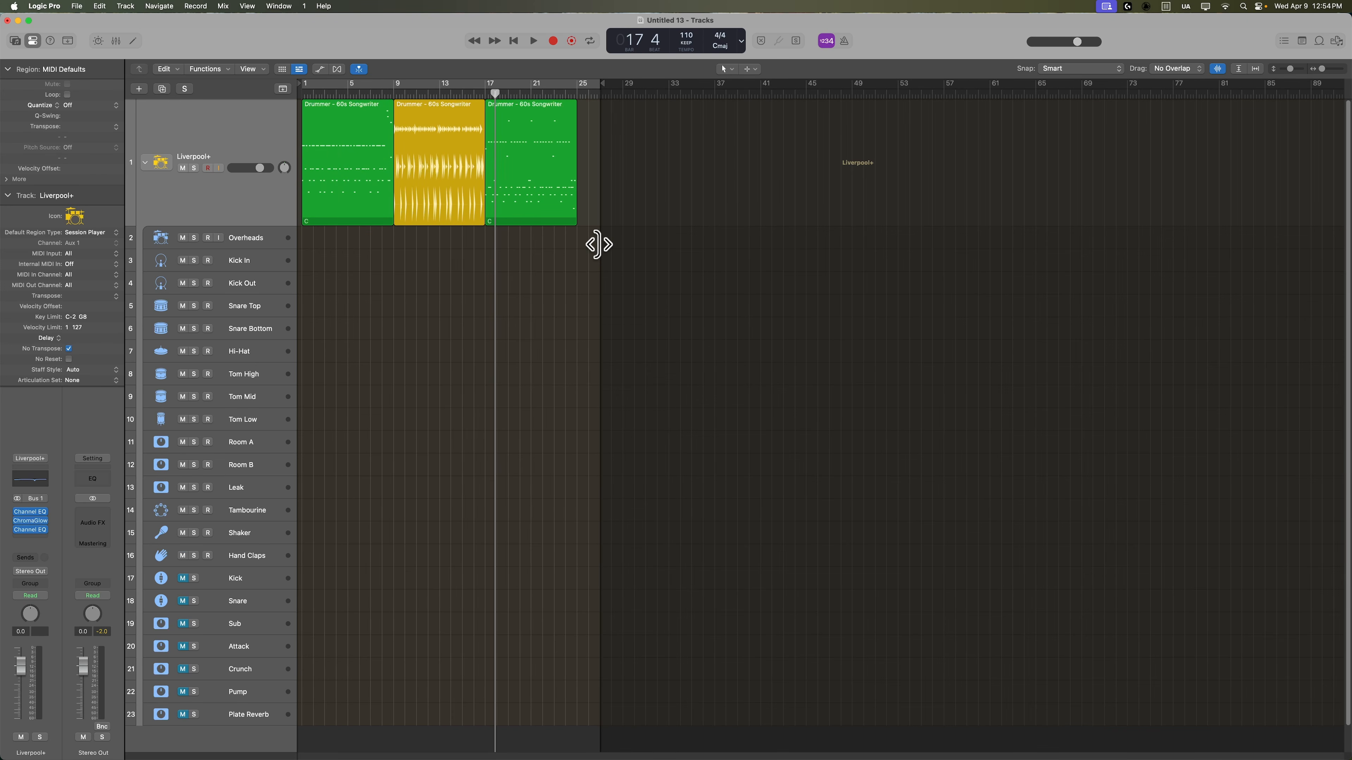
key(Return)
key(z)
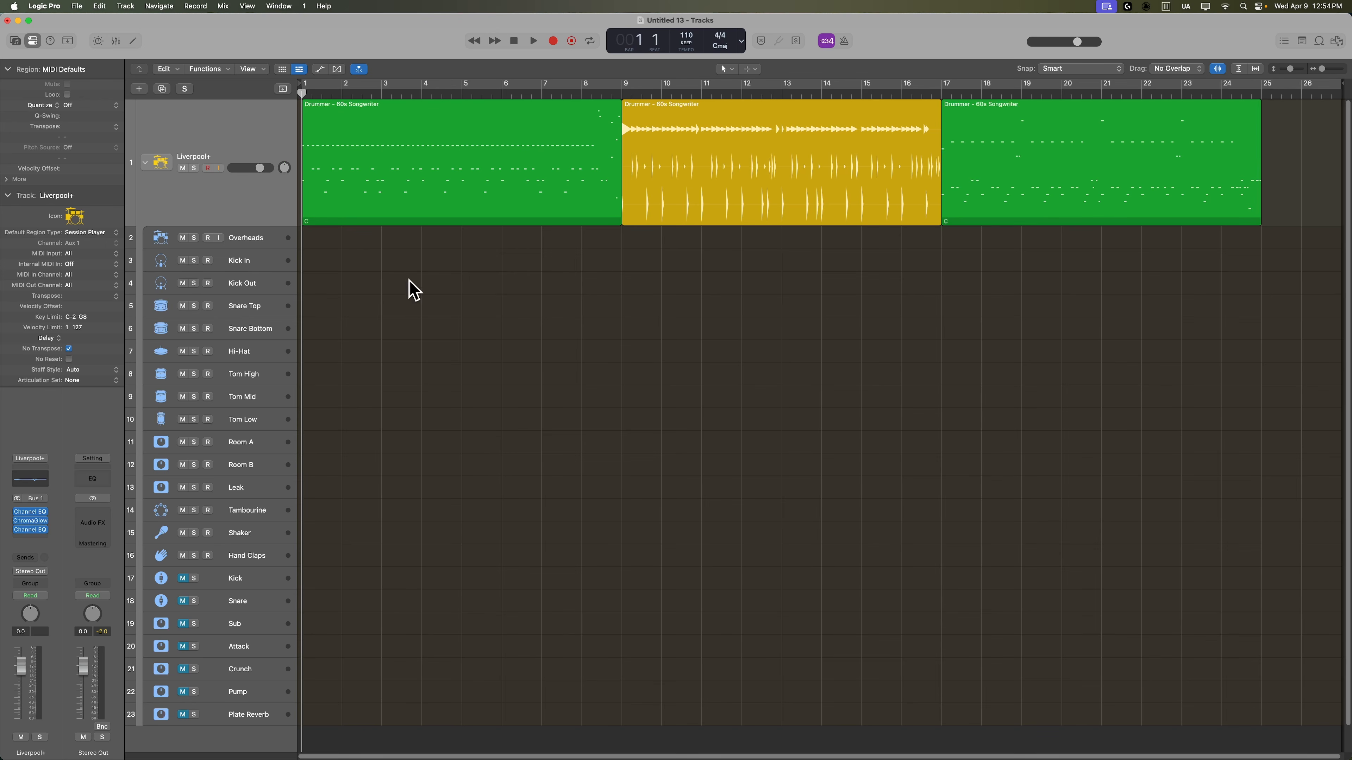
Bounce the Overheads through Hand Claps tracks in place to new tracks, with instrument multi-outputs included, effect plug-ins bypassed and Overload Protection Only
click(269, 241)
shift+click(261, 558)
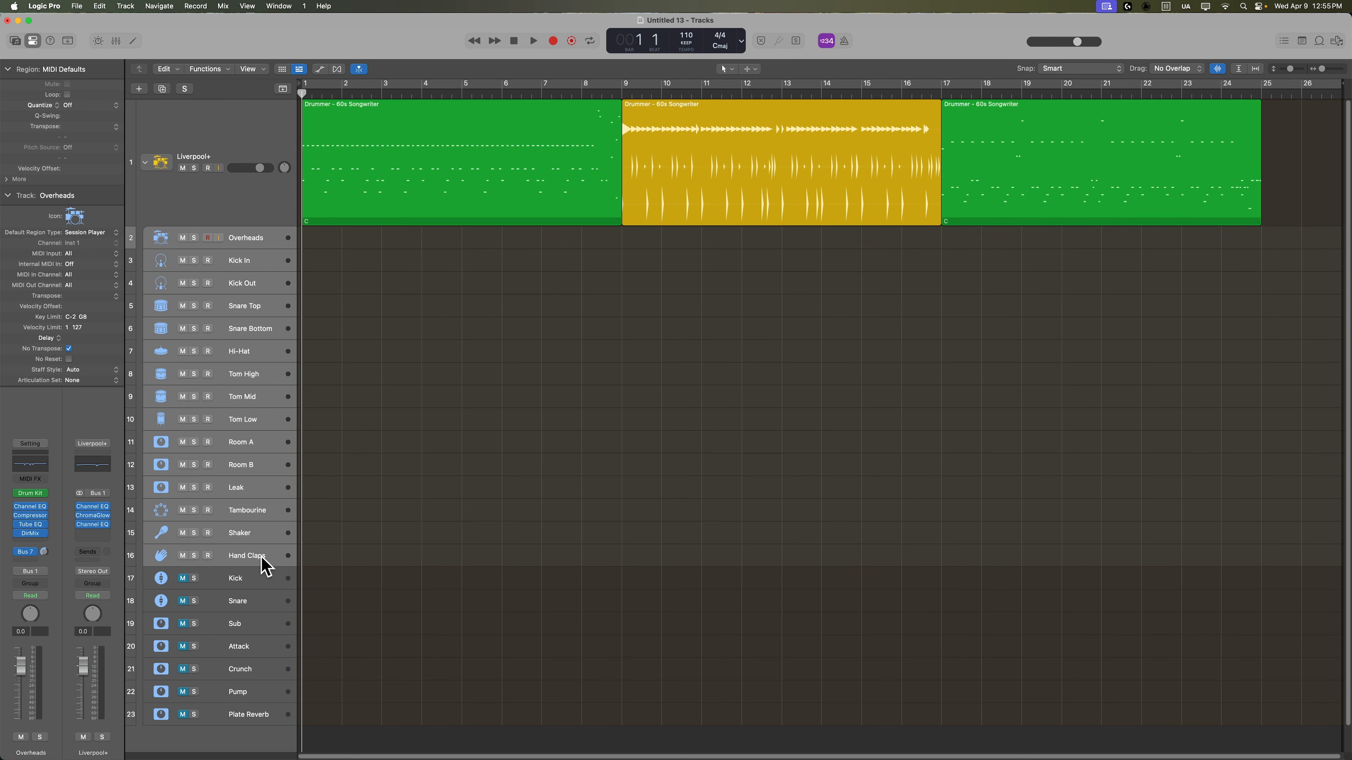
click(87, 7)
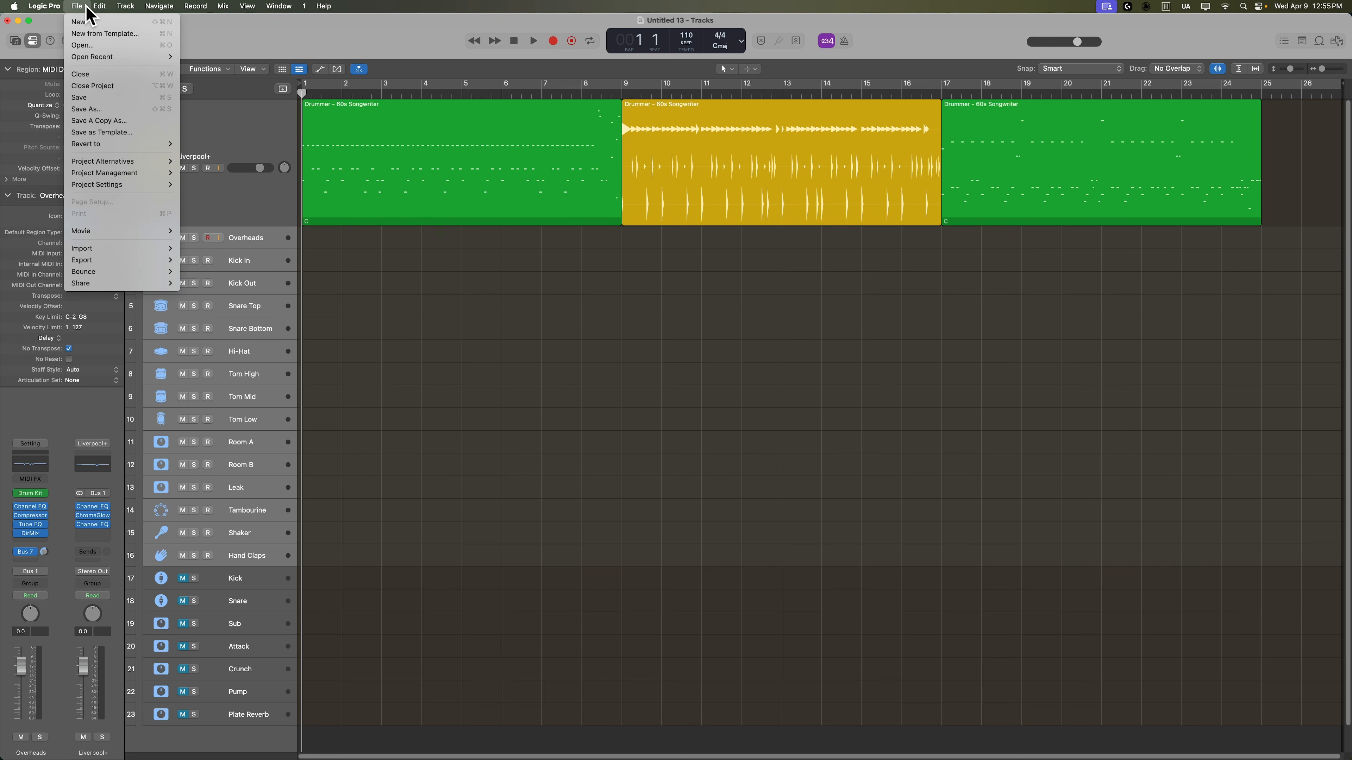
mouse_move(110, 273)
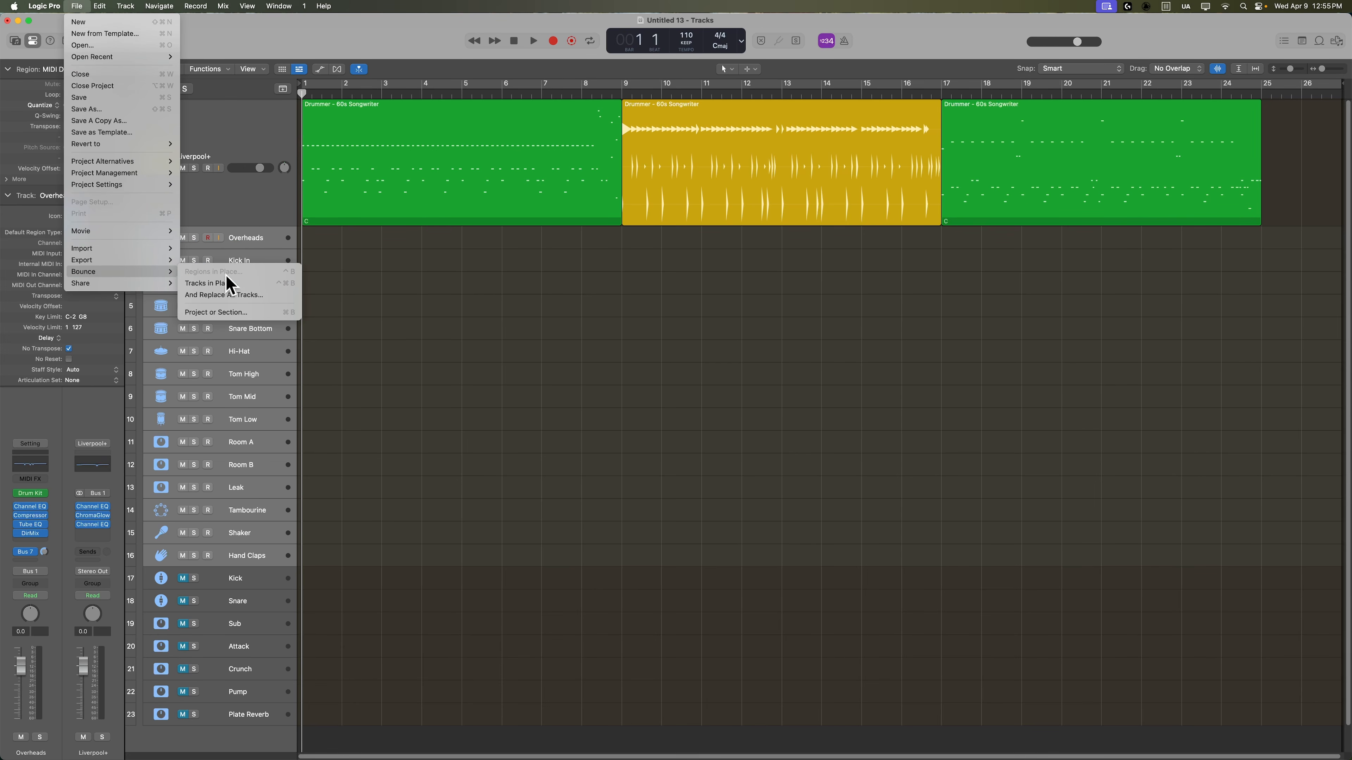
click(254, 285)
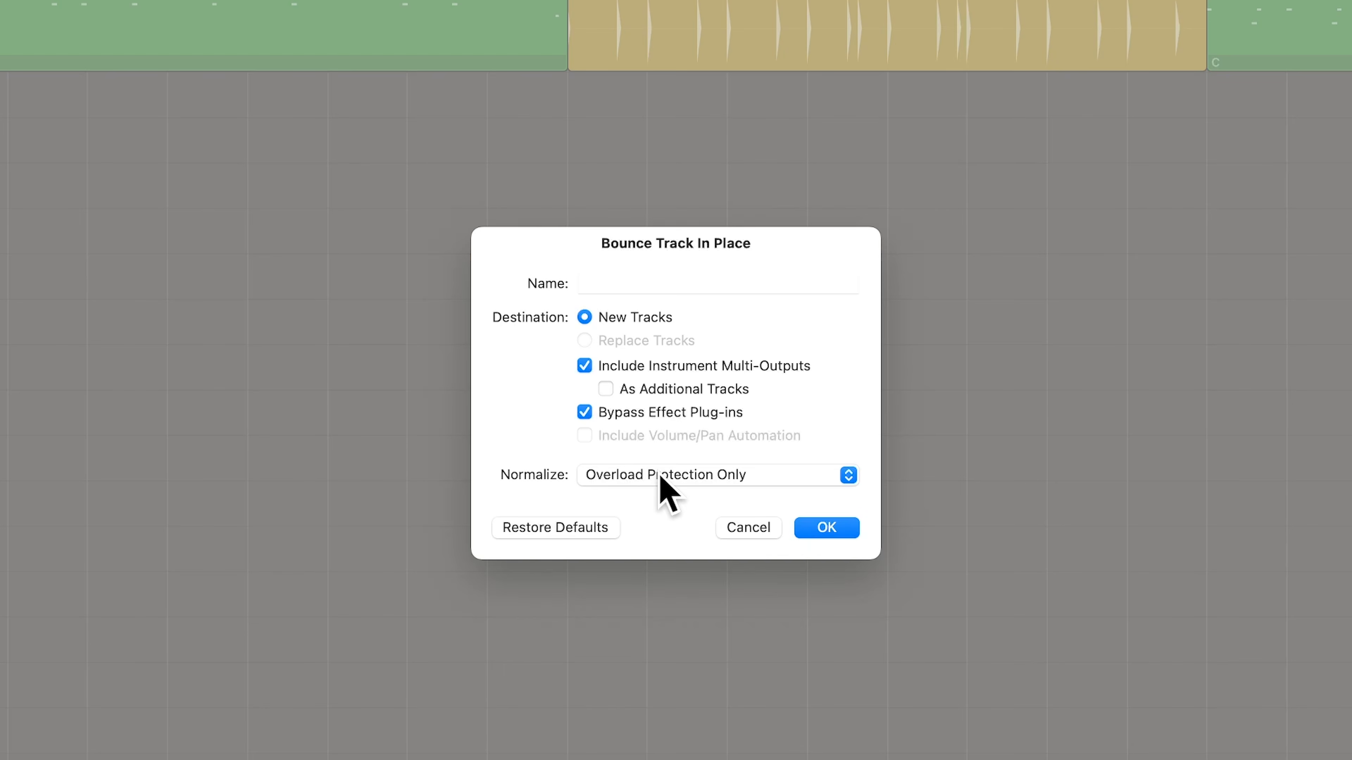
click(841, 527)
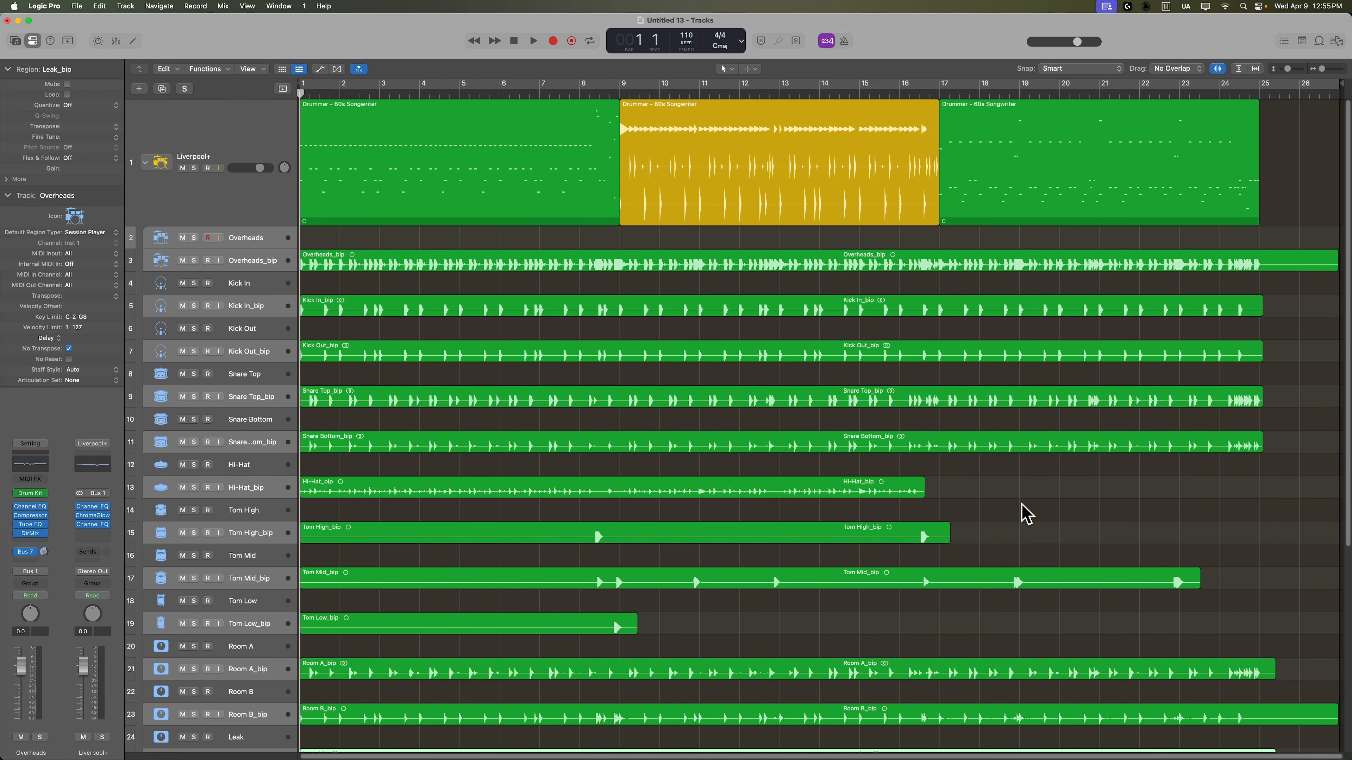
Select all twelve bounced tracks, from Overheads_bip through Leak_bip, and move them above the Liverpool+ track
key(super+Up)
key(super+Up)
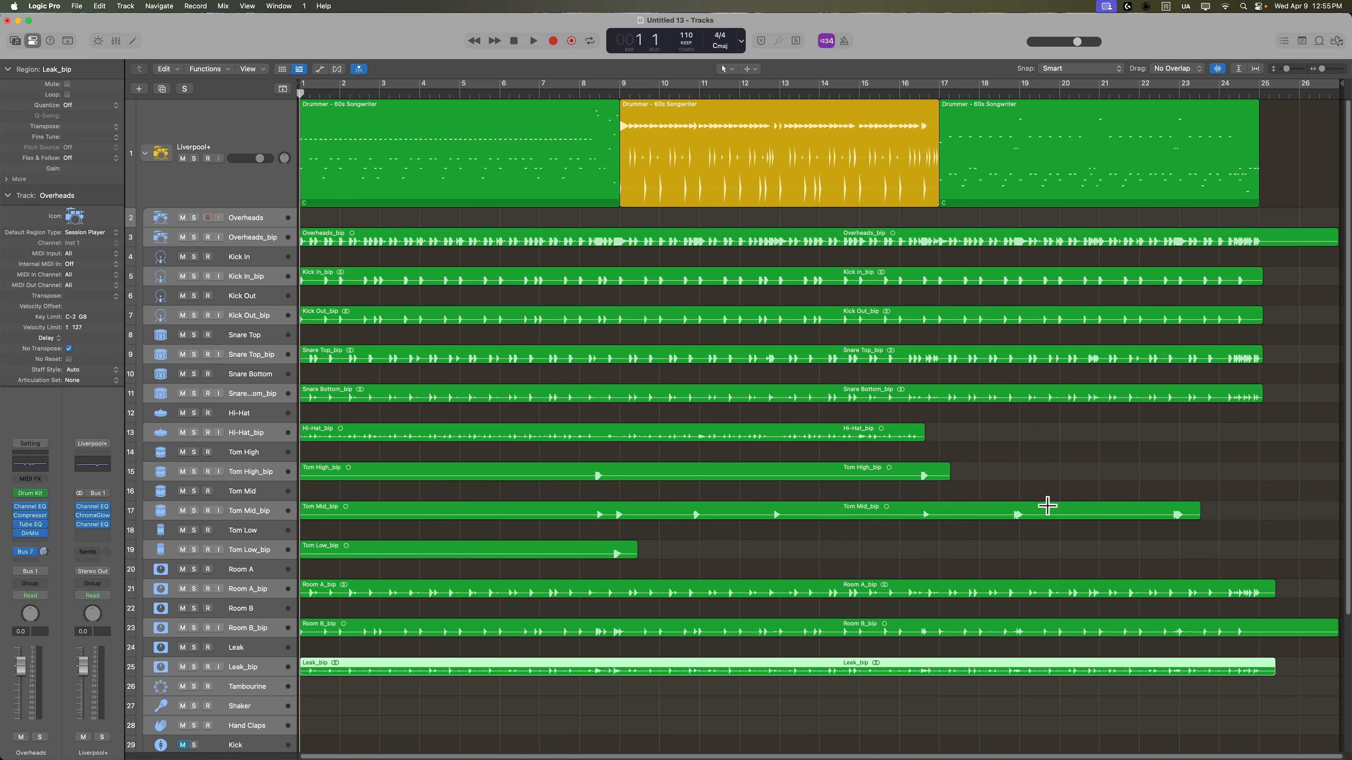
click(262, 240)
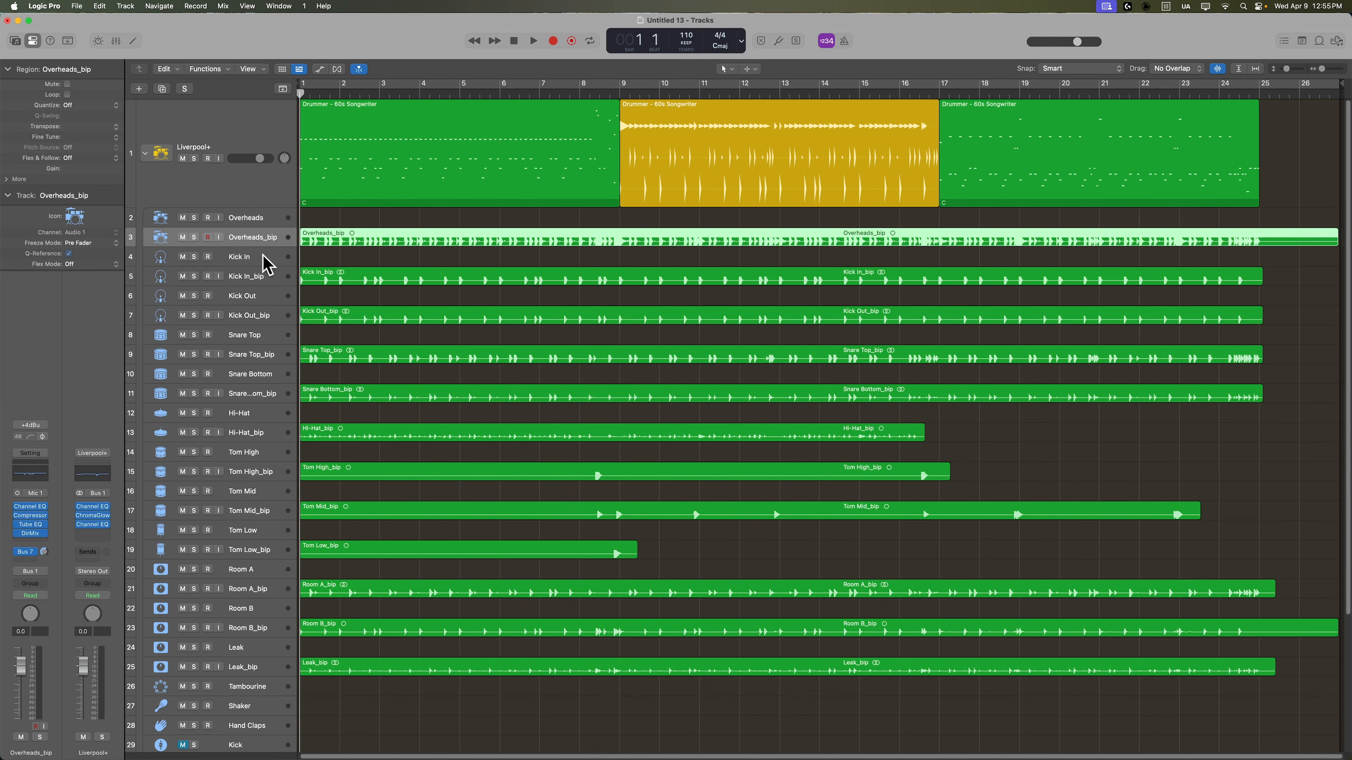
super+click(266, 280)
super+click(262, 317)
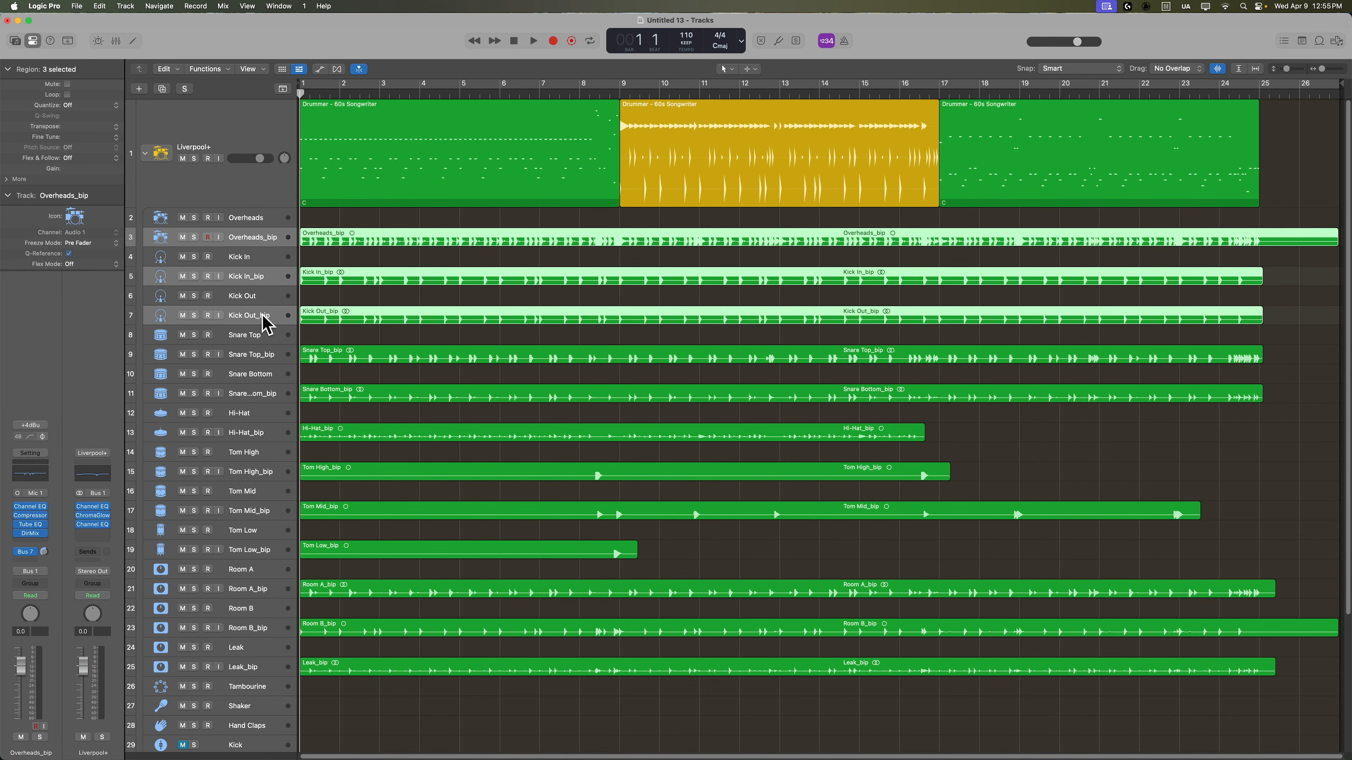
super+click(251, 355)
super+click(265, 394)
super+click(265, 433)
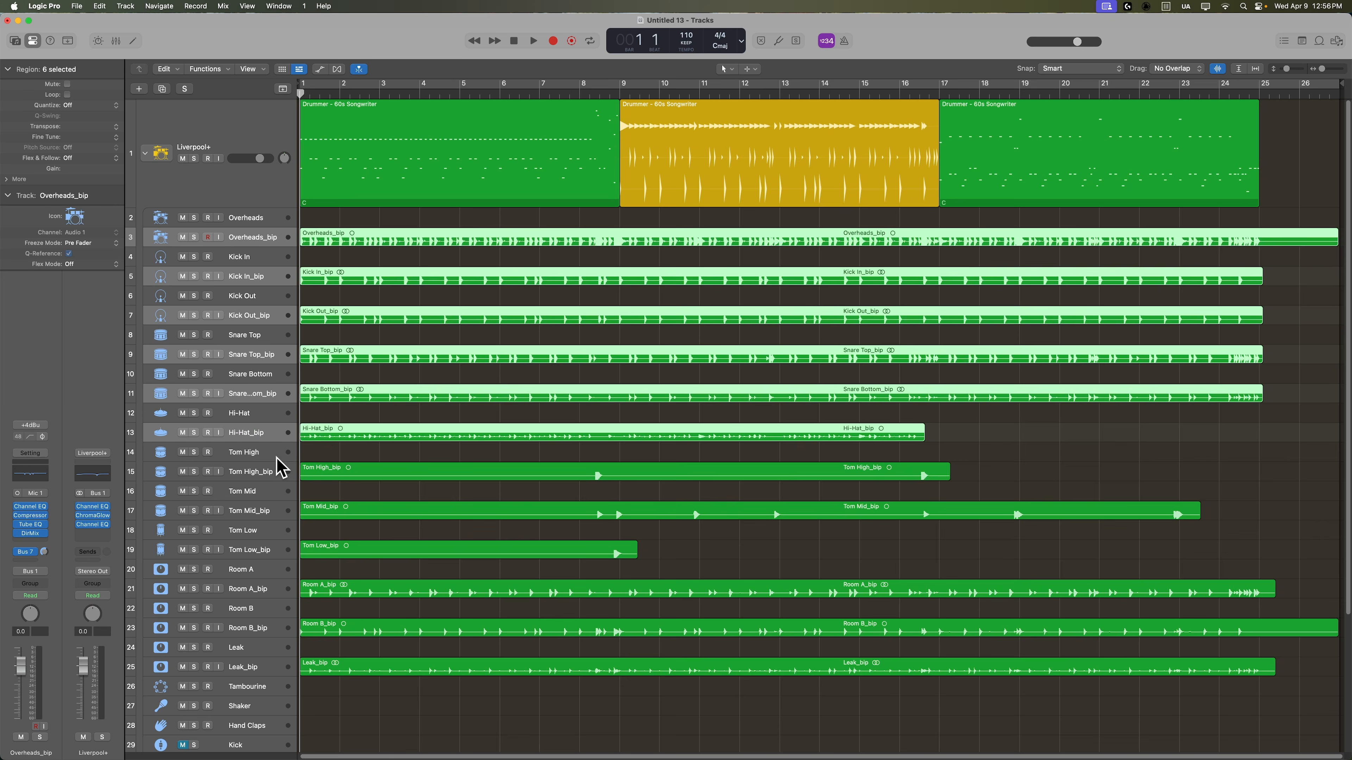
super+click(270, 471)
super+click(262, 511)
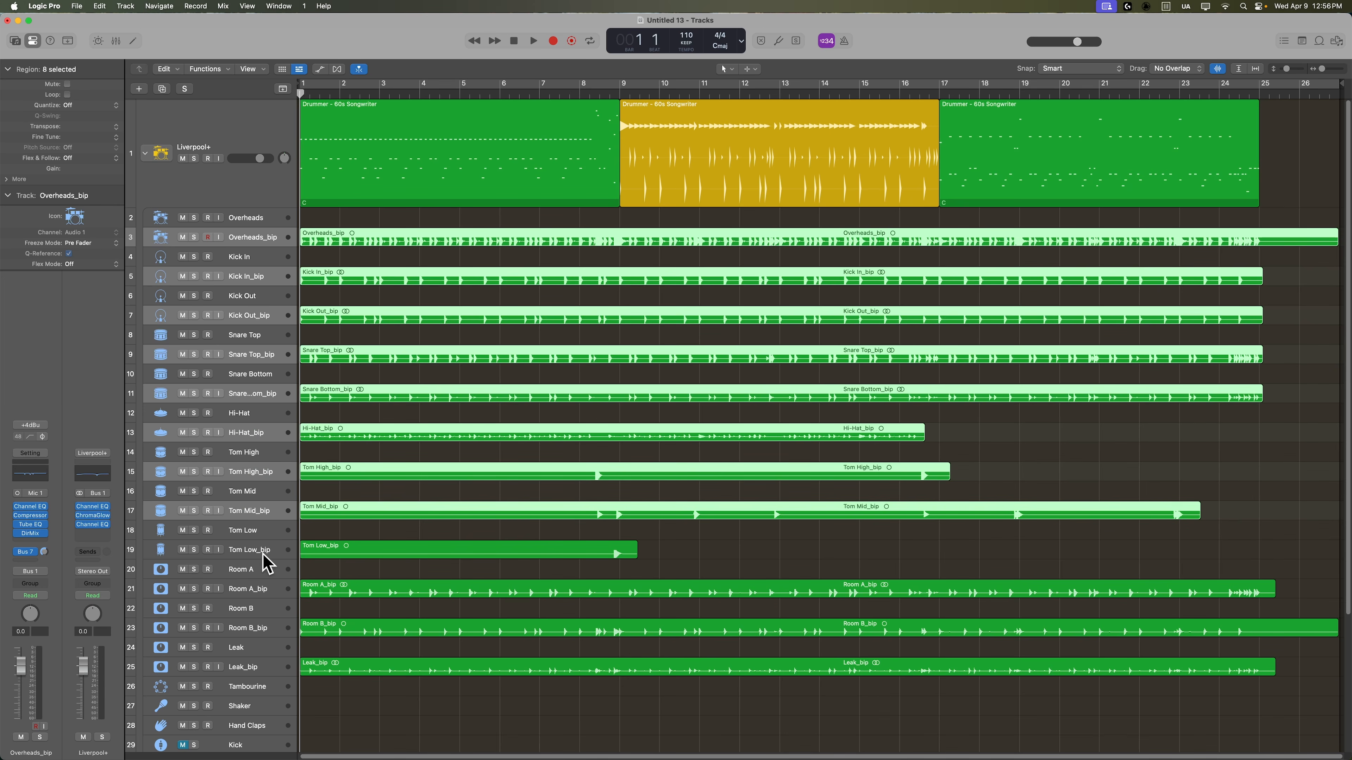
super+click(263, 554)
super+click(257, 590)
super+click(257, 632)
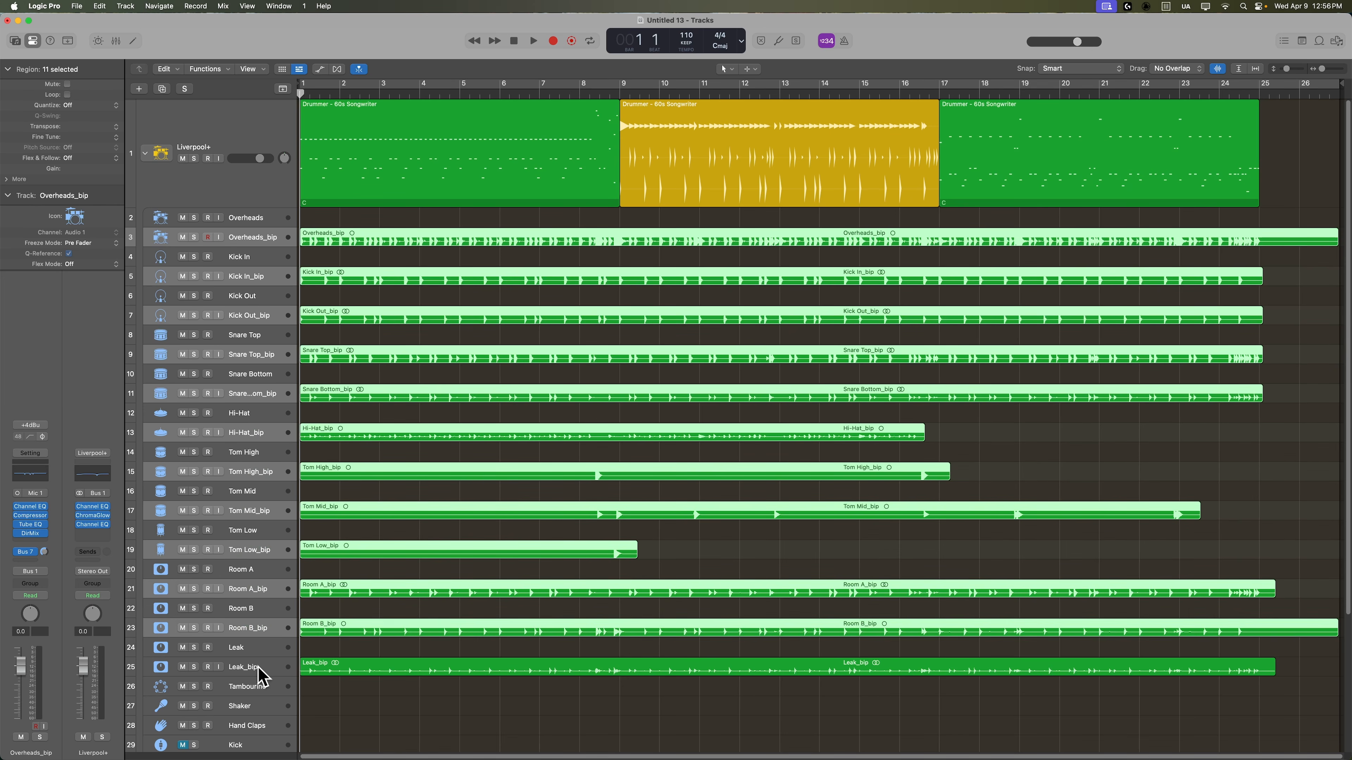
super+click(258, 669)
drag(246, 237, 238, 96)
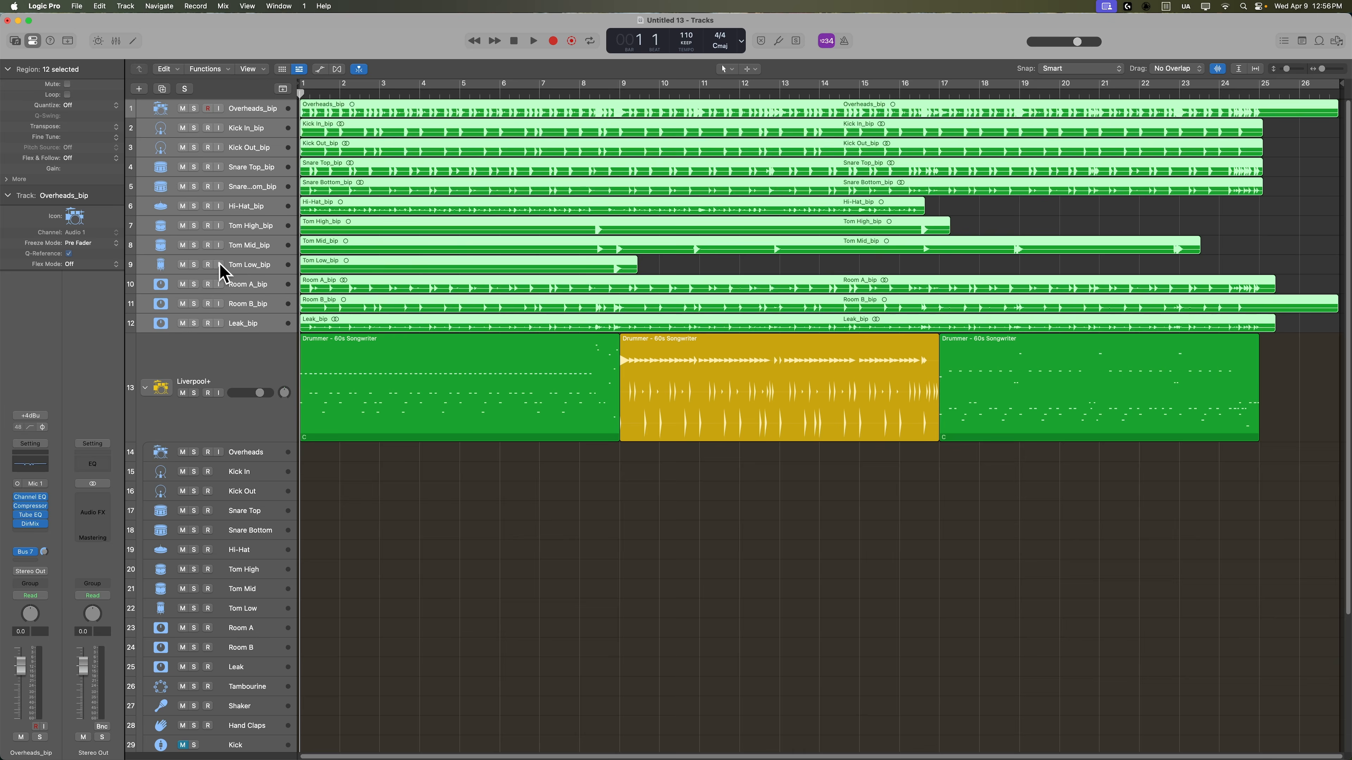
Collapse the Liverpool+ track stack and delete it along with its Drummer regions
click(146, 388)
click(211, 355)
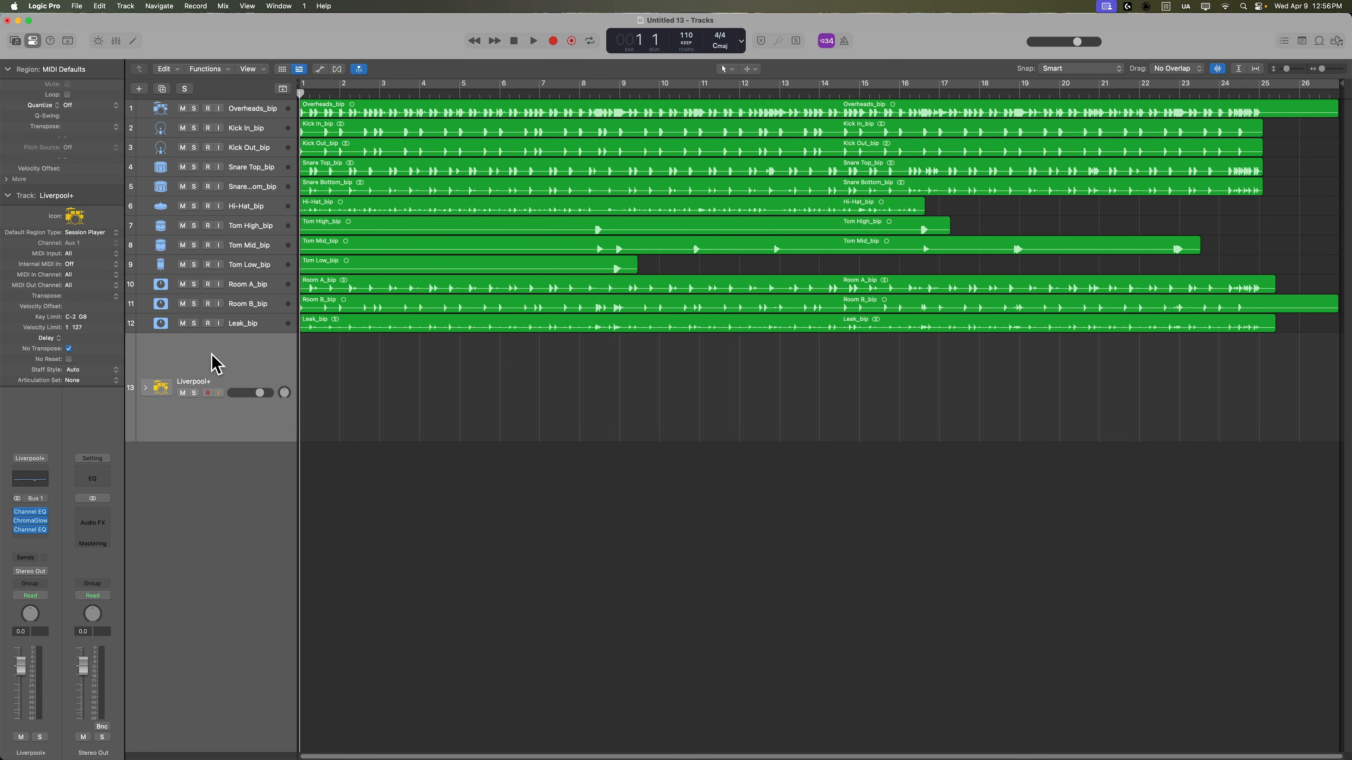
key(super+BackSpace)
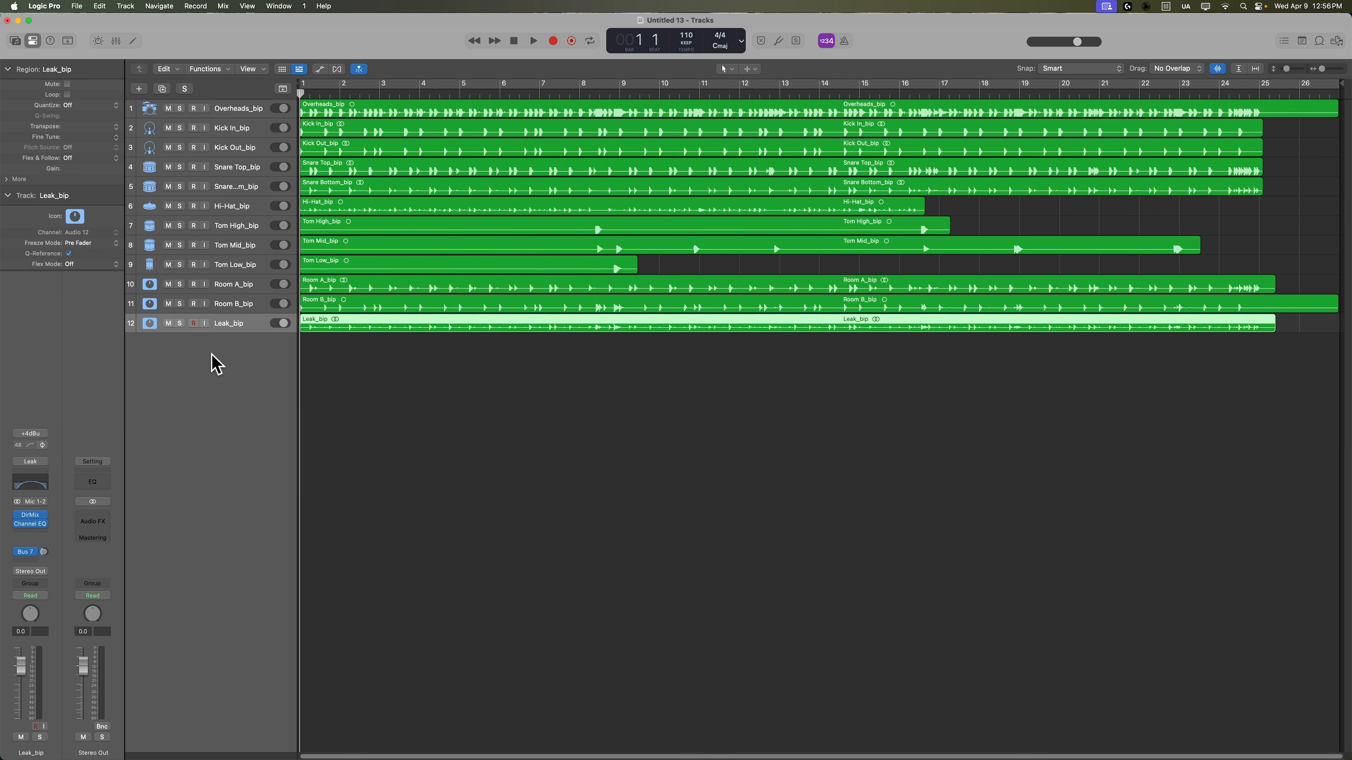
Enlarge the bounced tracks vertically and play back their first bar briefly
click(357, 530)
key(super+Down)
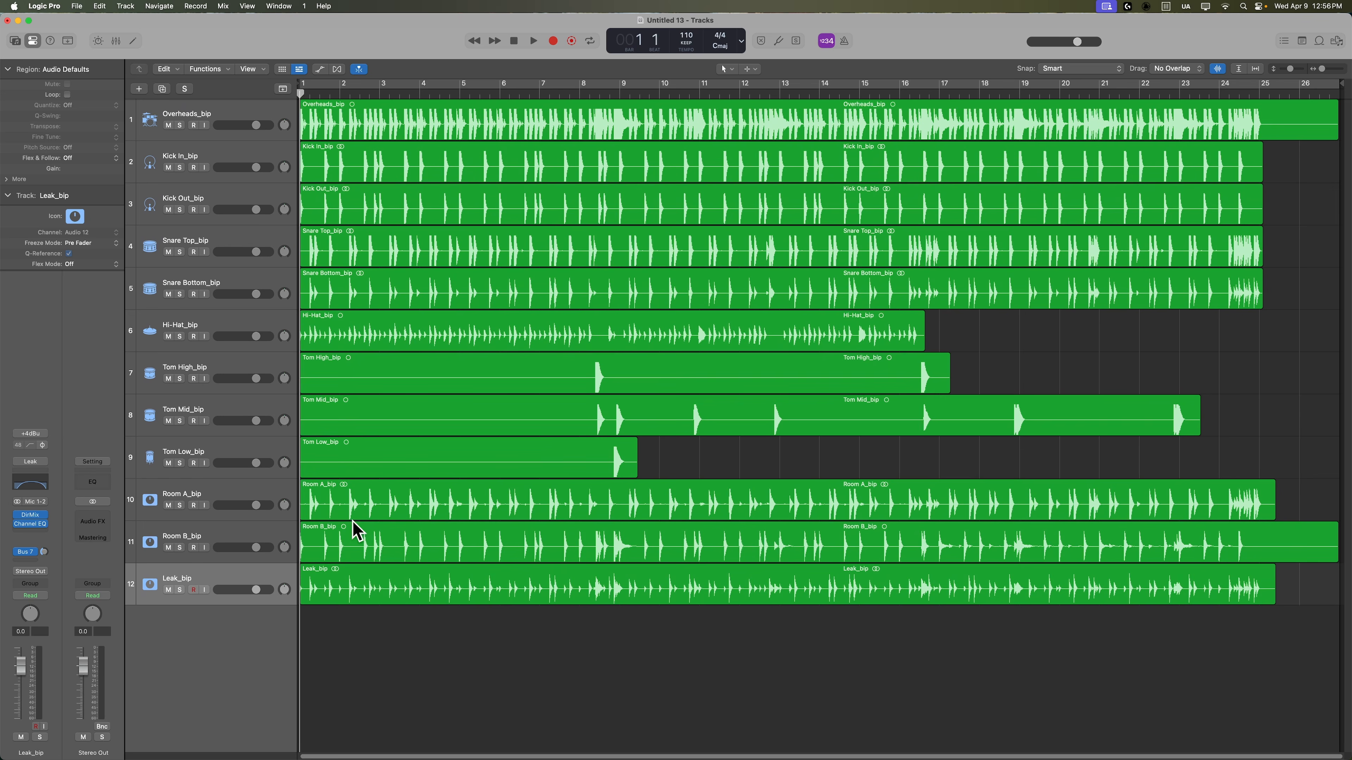
key(space)
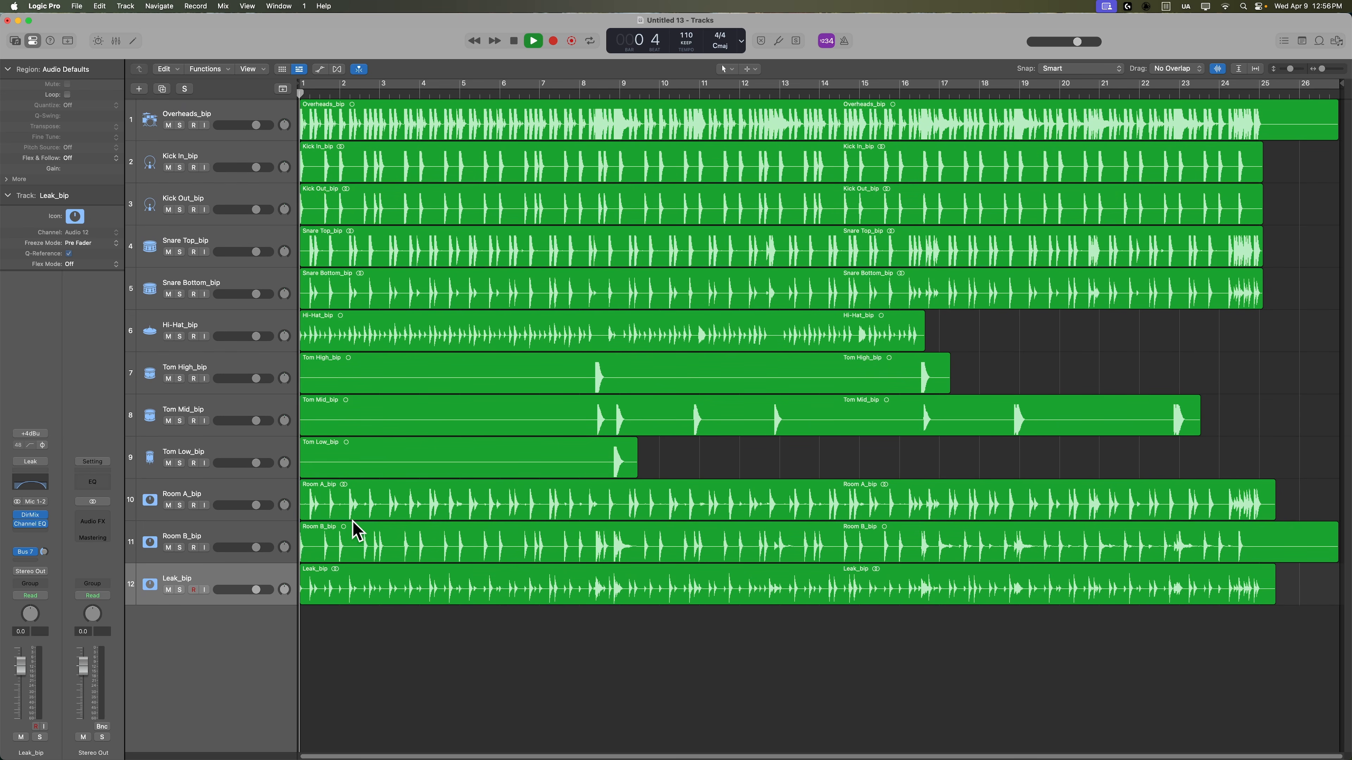
key(space)
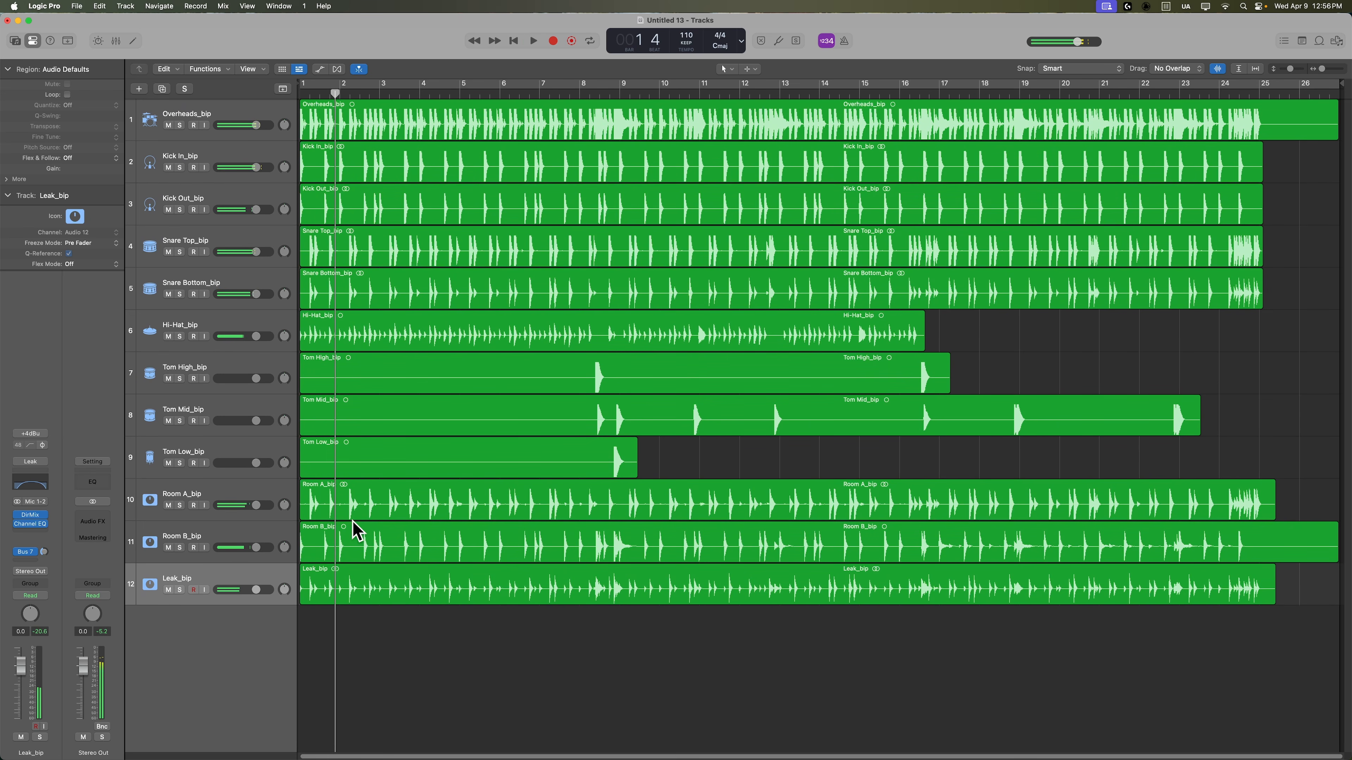
In the Mixer, delete the leftover Liverpool+ channel despite its active bus routing, and the auxiliary channels from Kick through Plate Reverb
key(x)
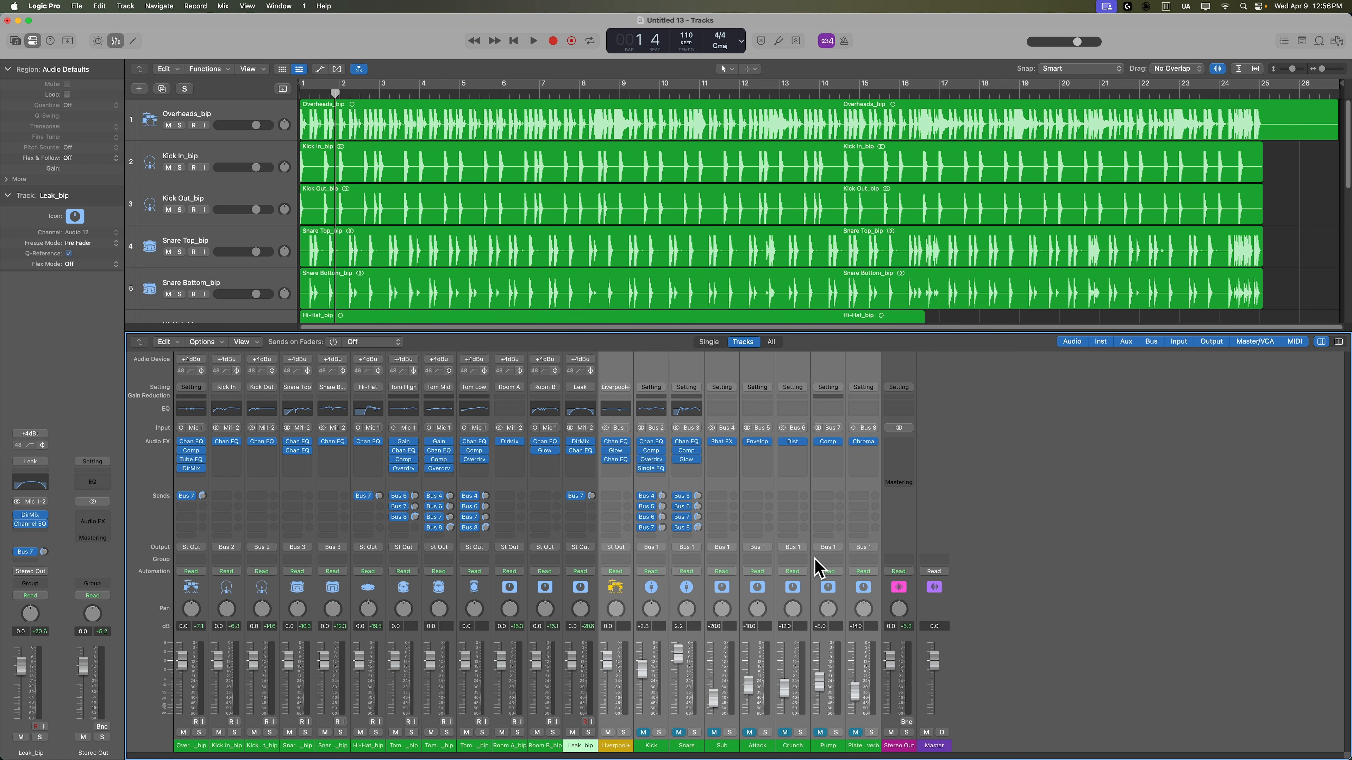
key(Delete)
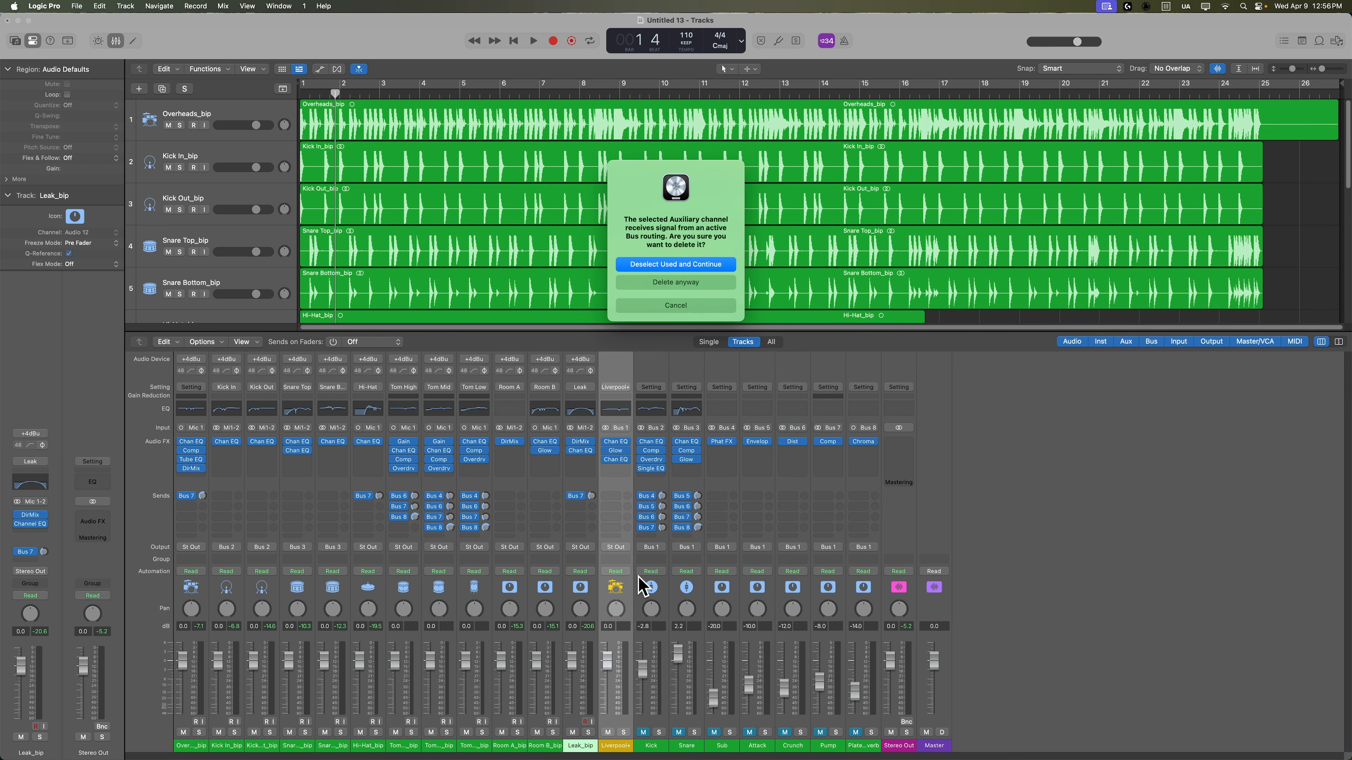
click(706, 283)
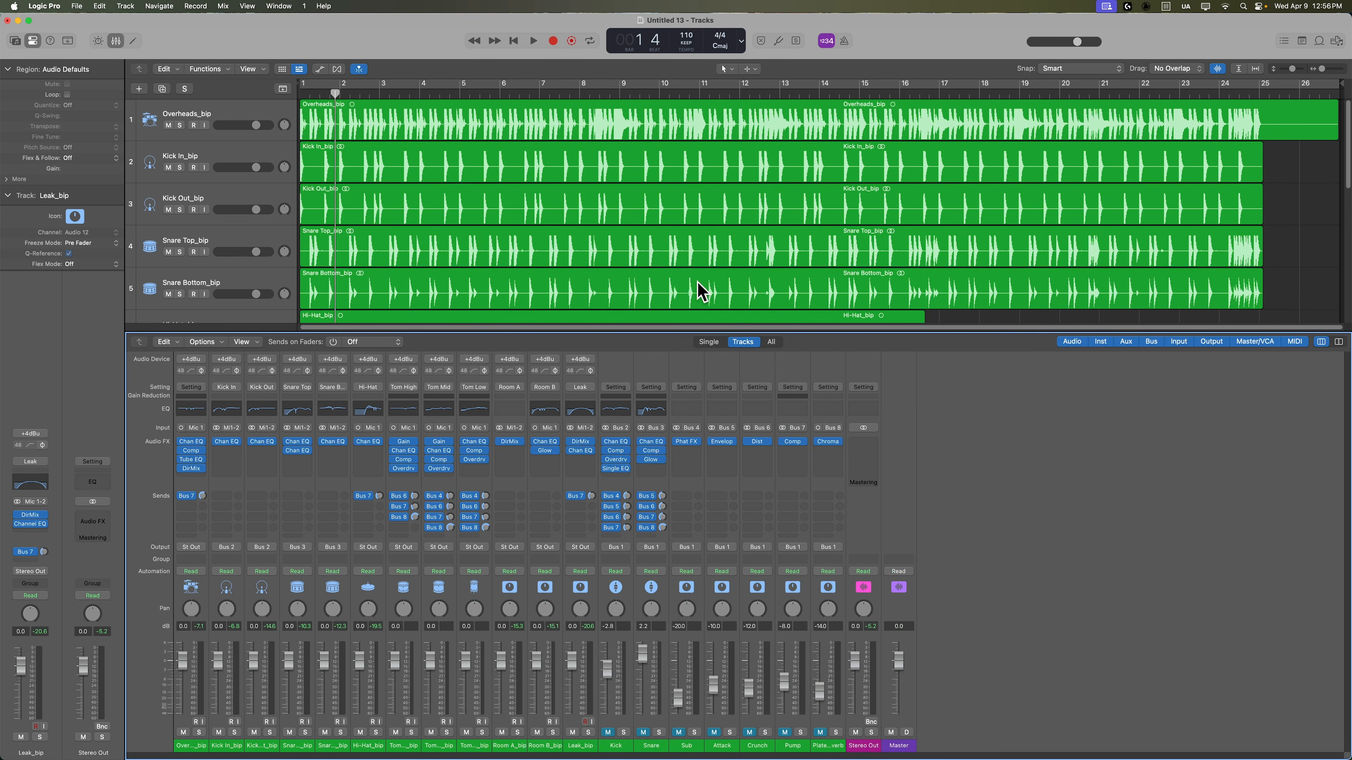
click(626, 744)
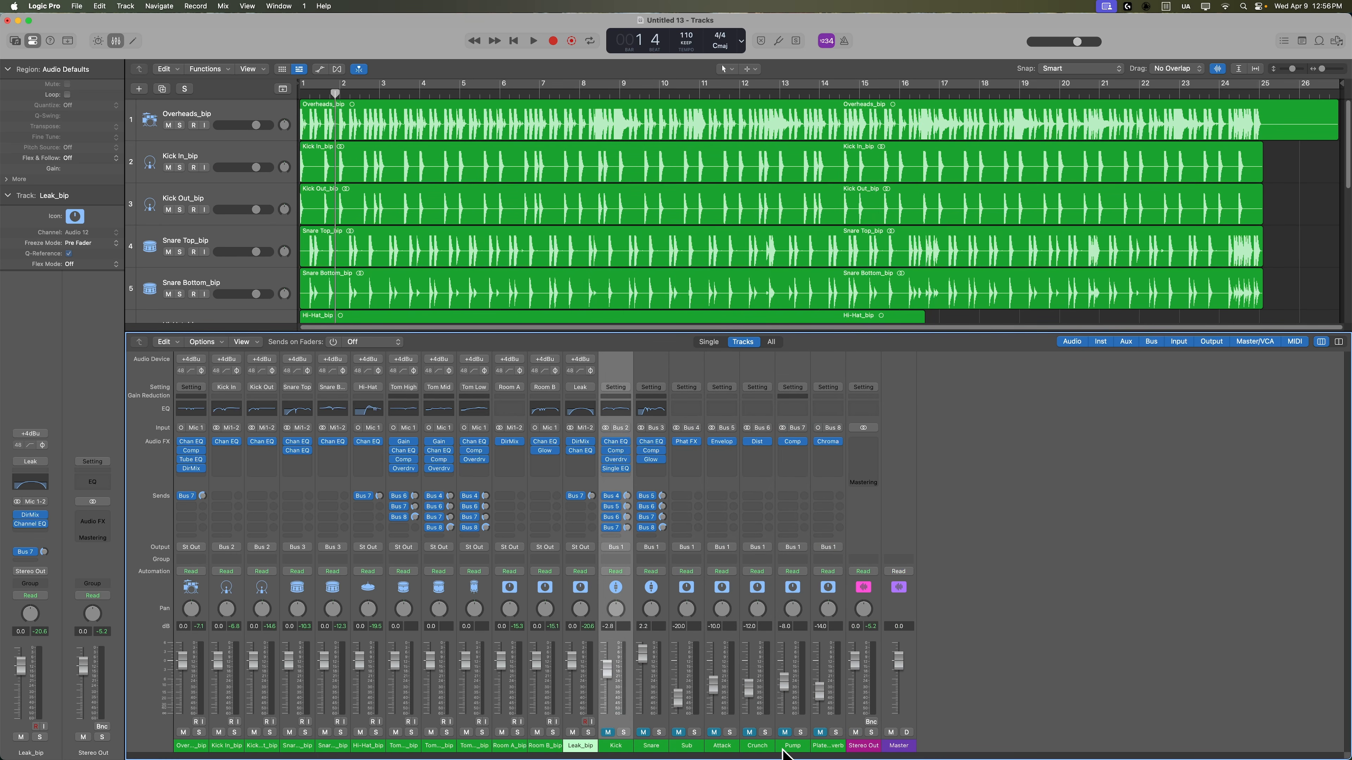
shift+click(836, 751)
key(Delete)
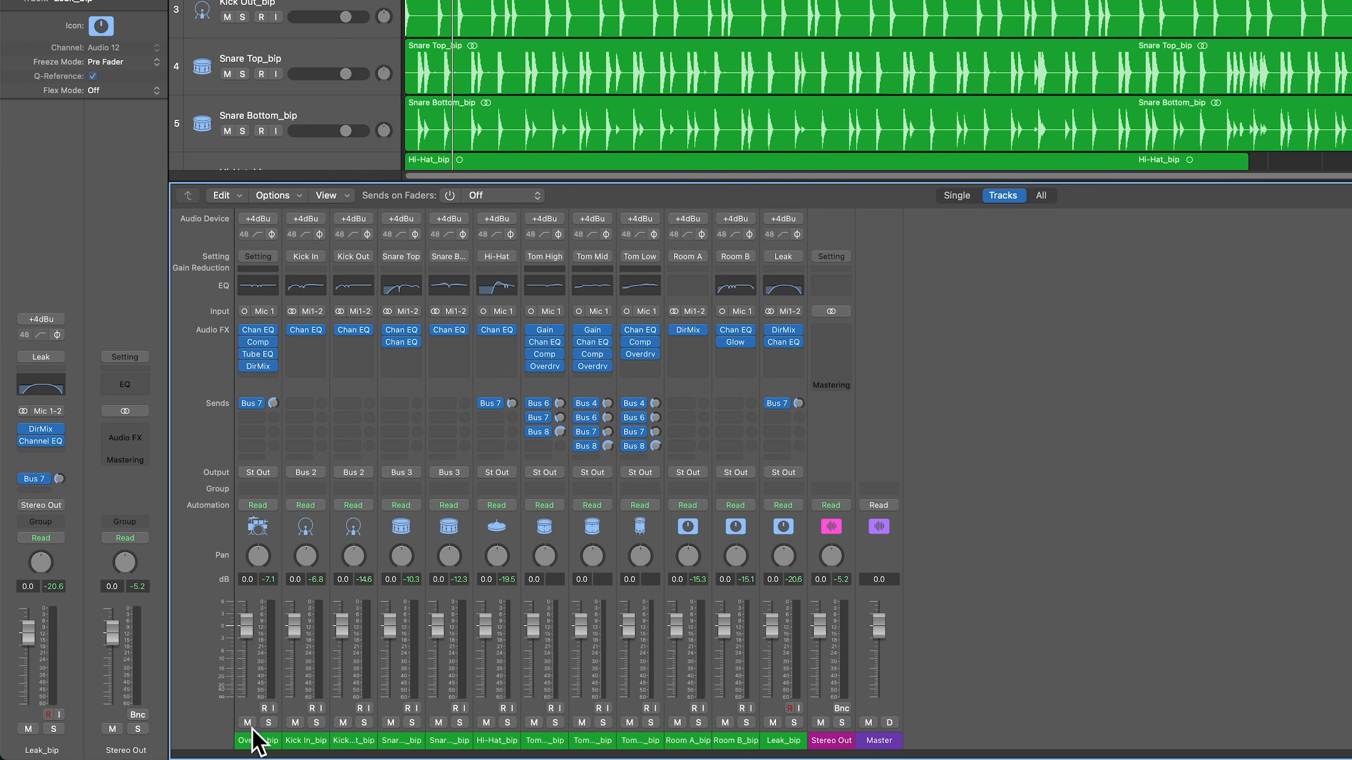
Select all twelve bounced channels in the Mixer, Overheads_bip through Leak_bip, and route their outputs to Stereo Output
drag(258, 741, 777, 733)
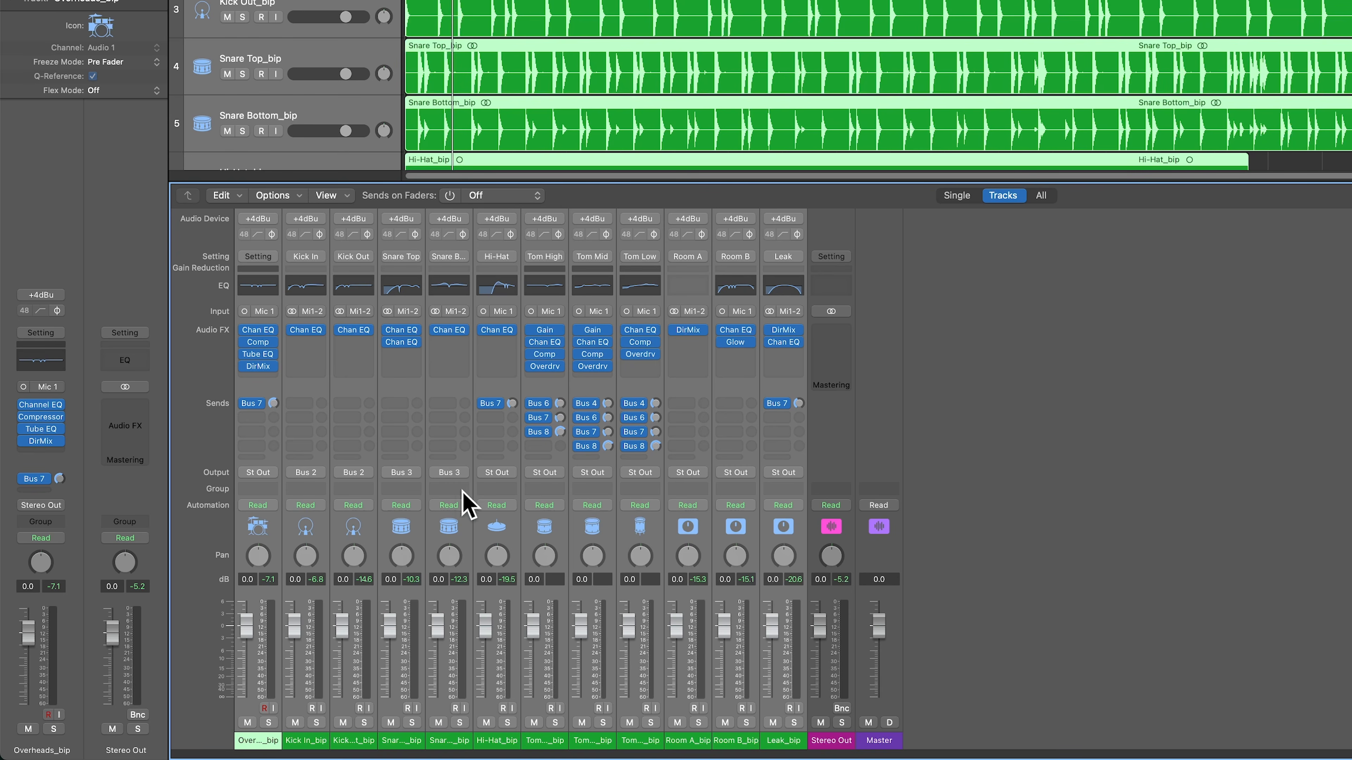
click(452, 473)
mouse_move(501, 539)
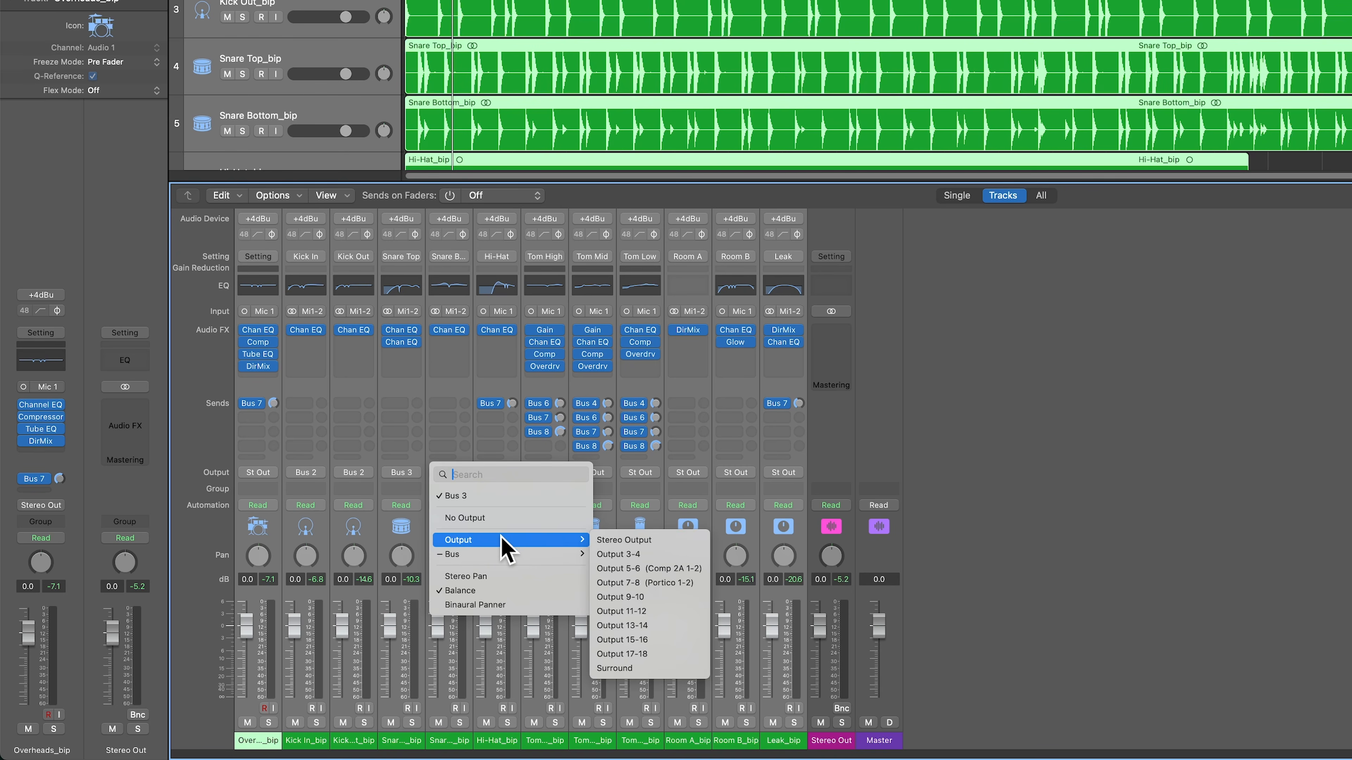
click(615, 535)
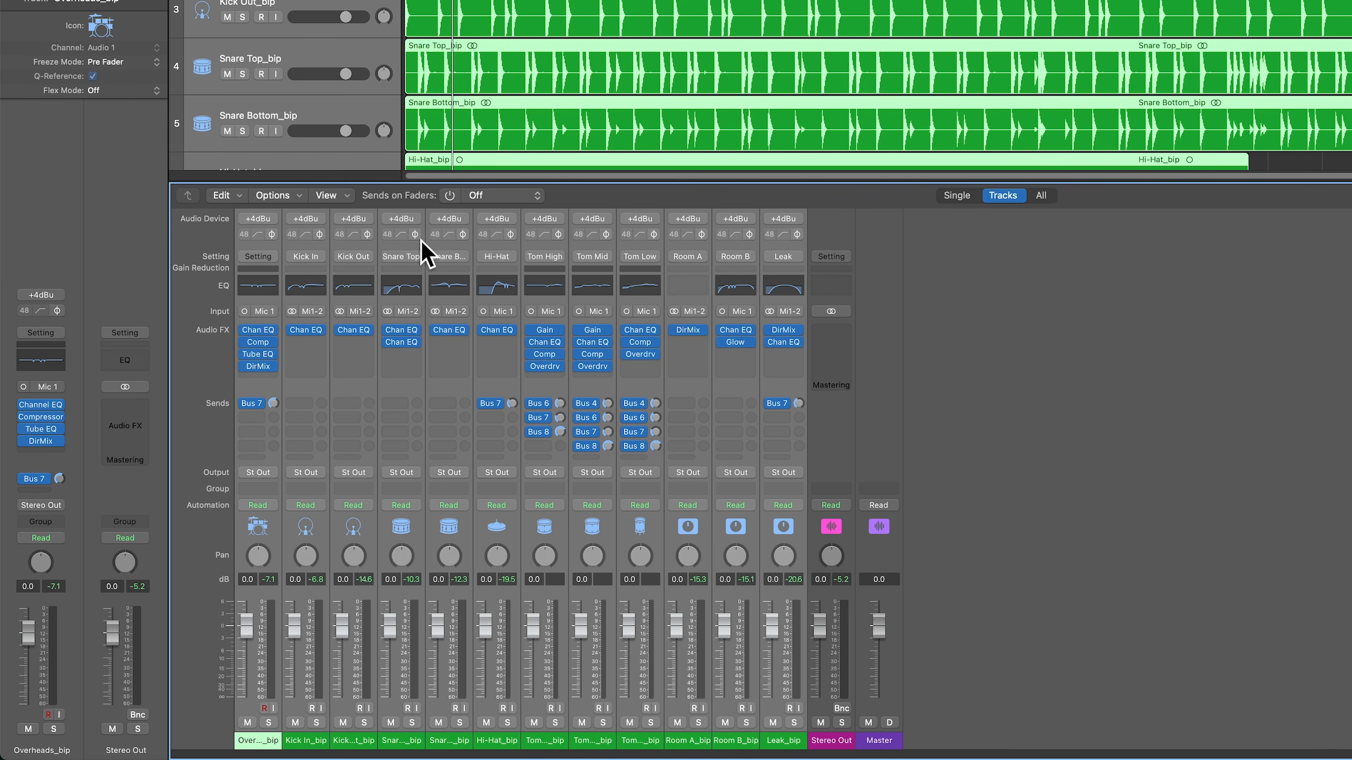
Remove all sends from the twelve selected bounced channels, and play back the result
click(411, 258)
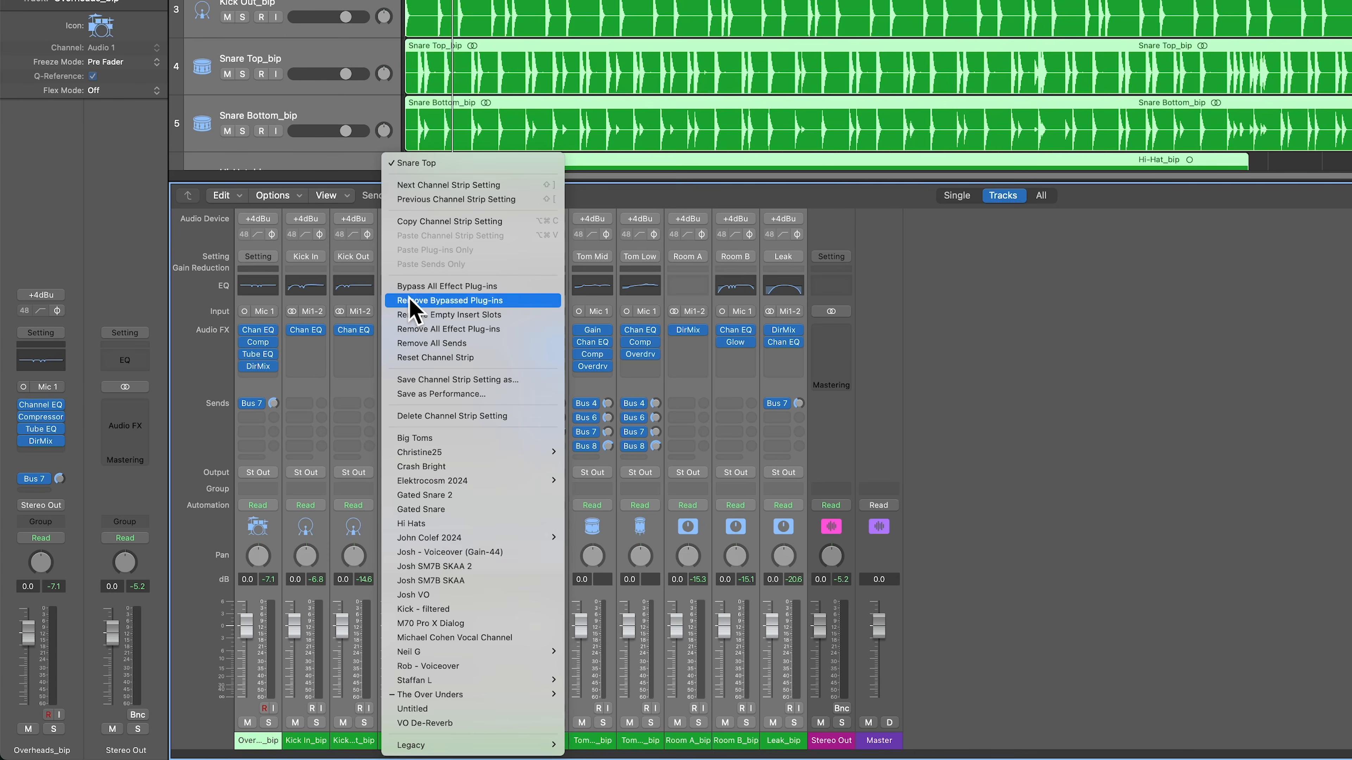
click(519, 347)
key(space)
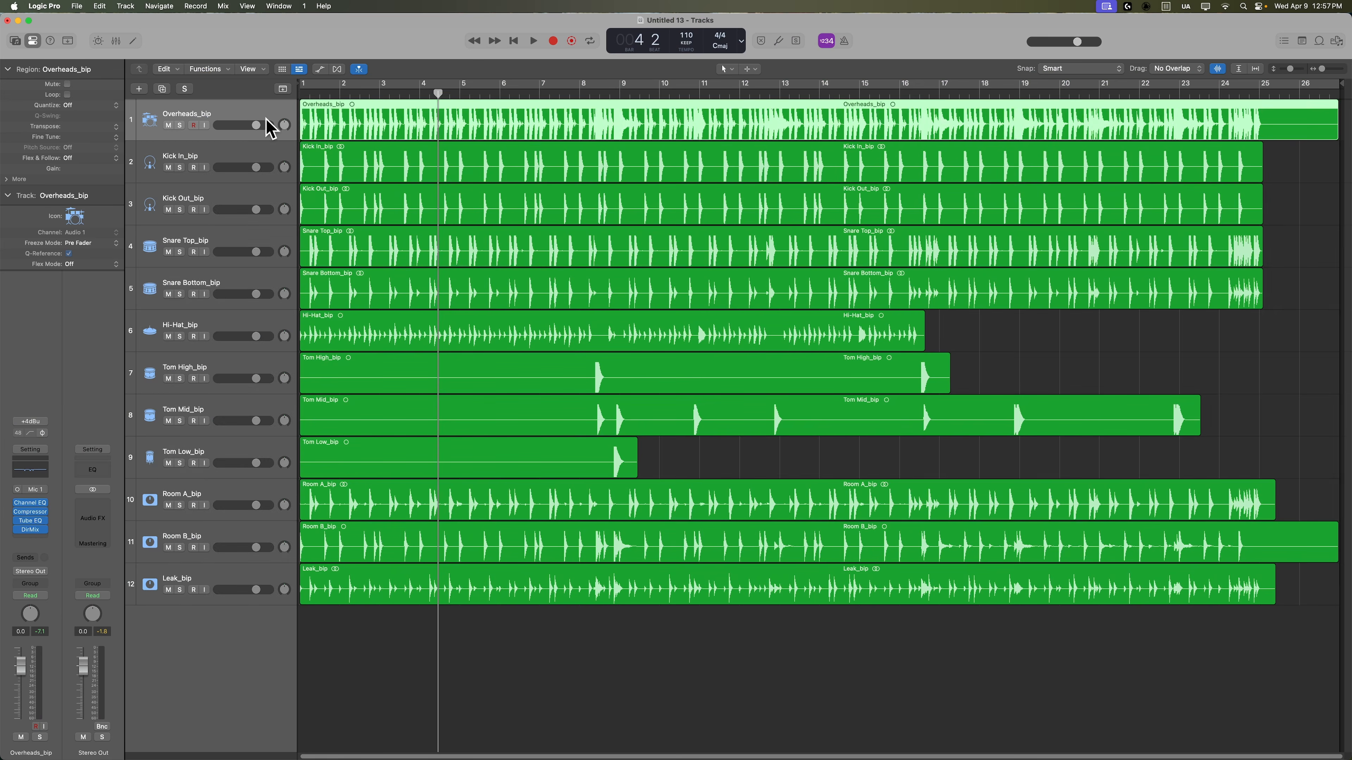
Solo and play Overheads_bip, lower its volume to about -8 dB, and unsolo it
key(s)
key(space)
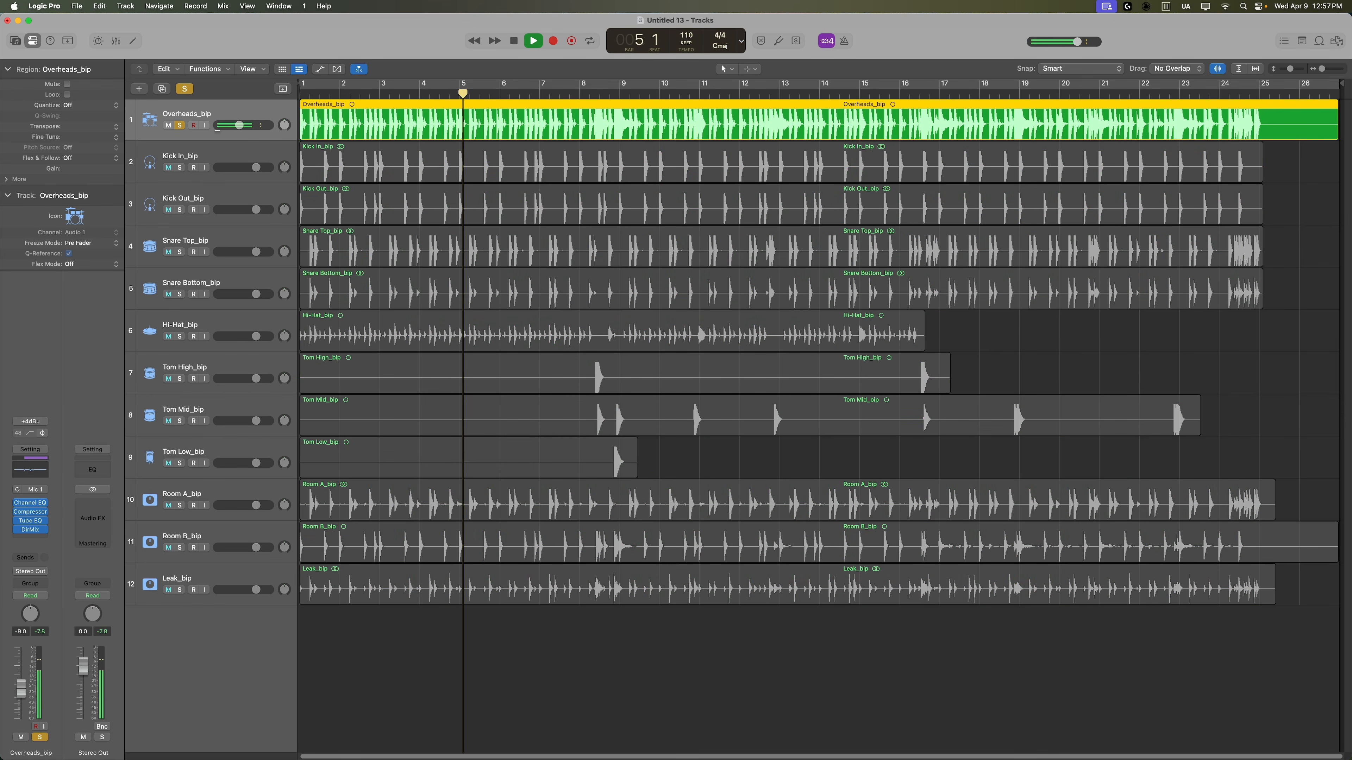
click(179, 125)
key(space)
Audition Kick In_bip soloed for a moment, stop playback and unsolo the track
click(202, 157)
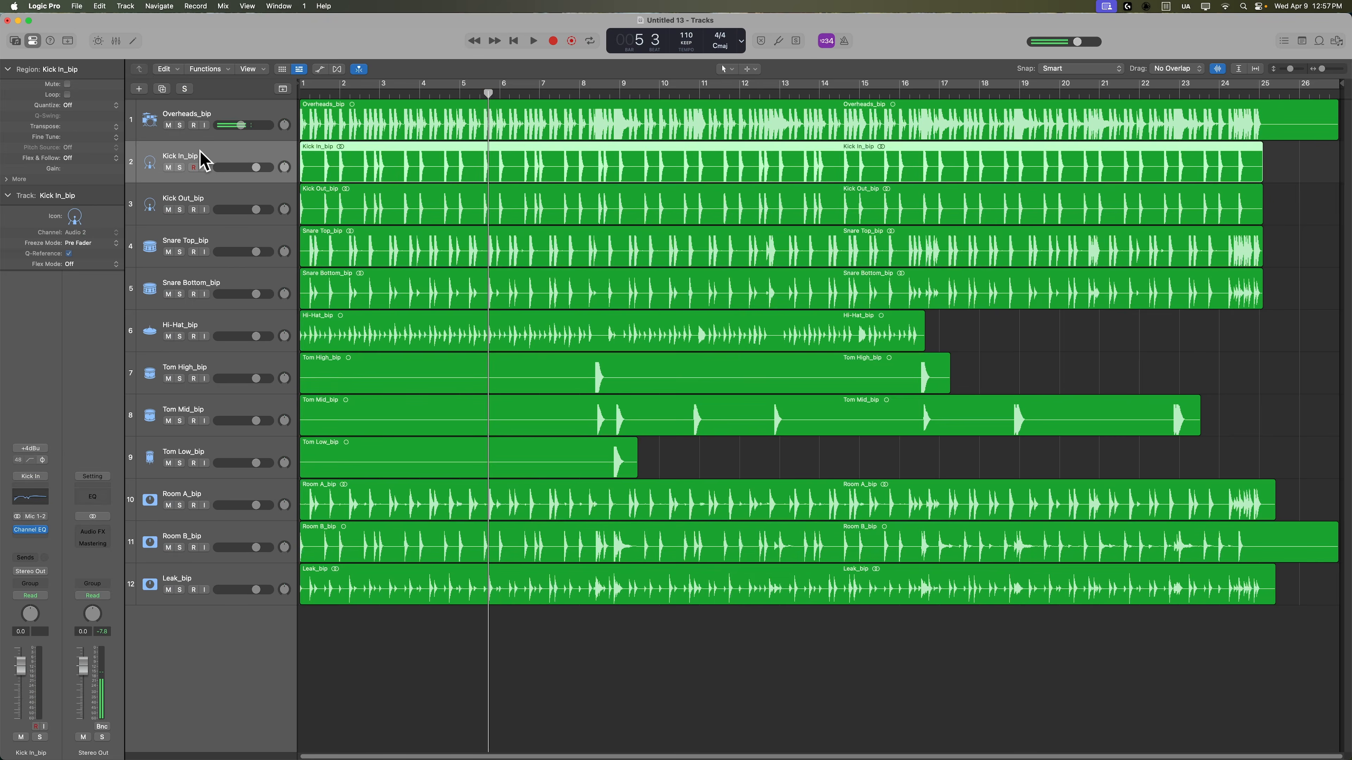
key(s)
key(space)
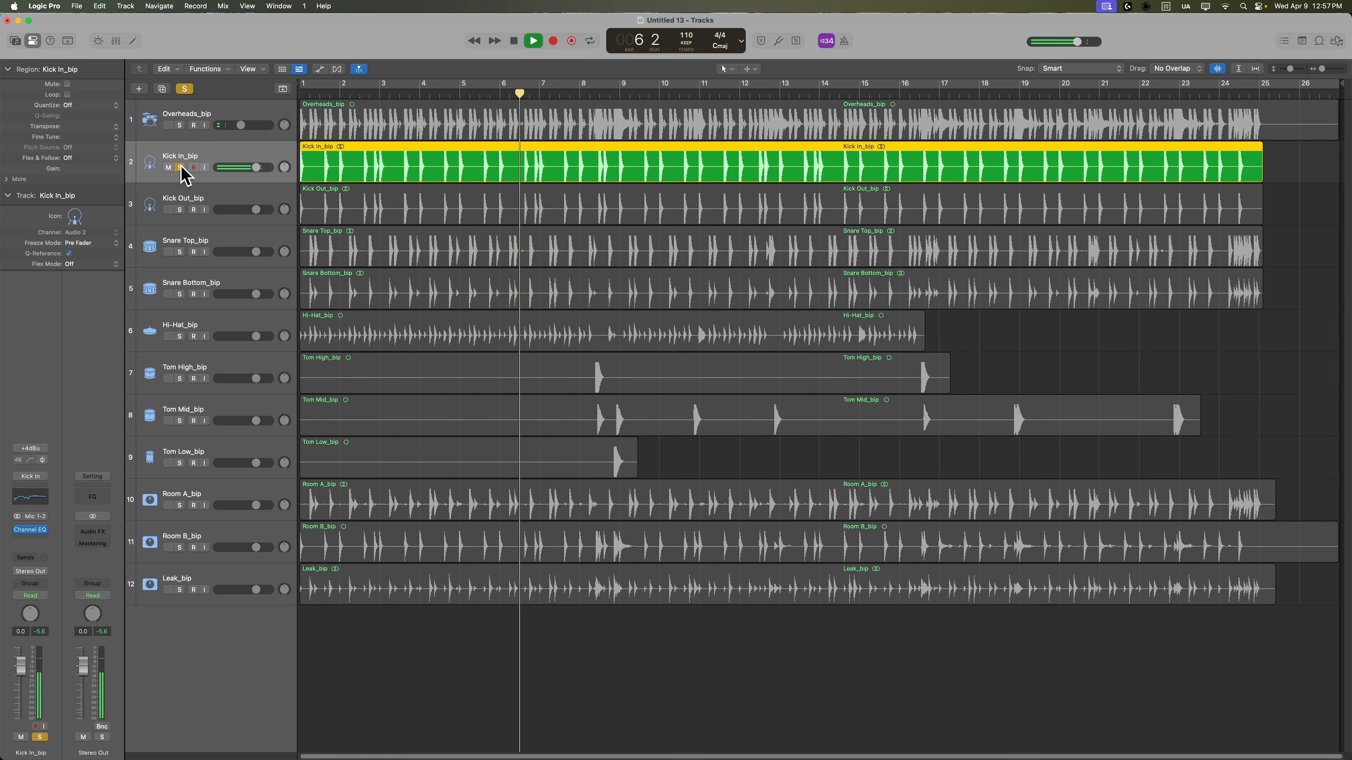
key(space)
click(180, 167)
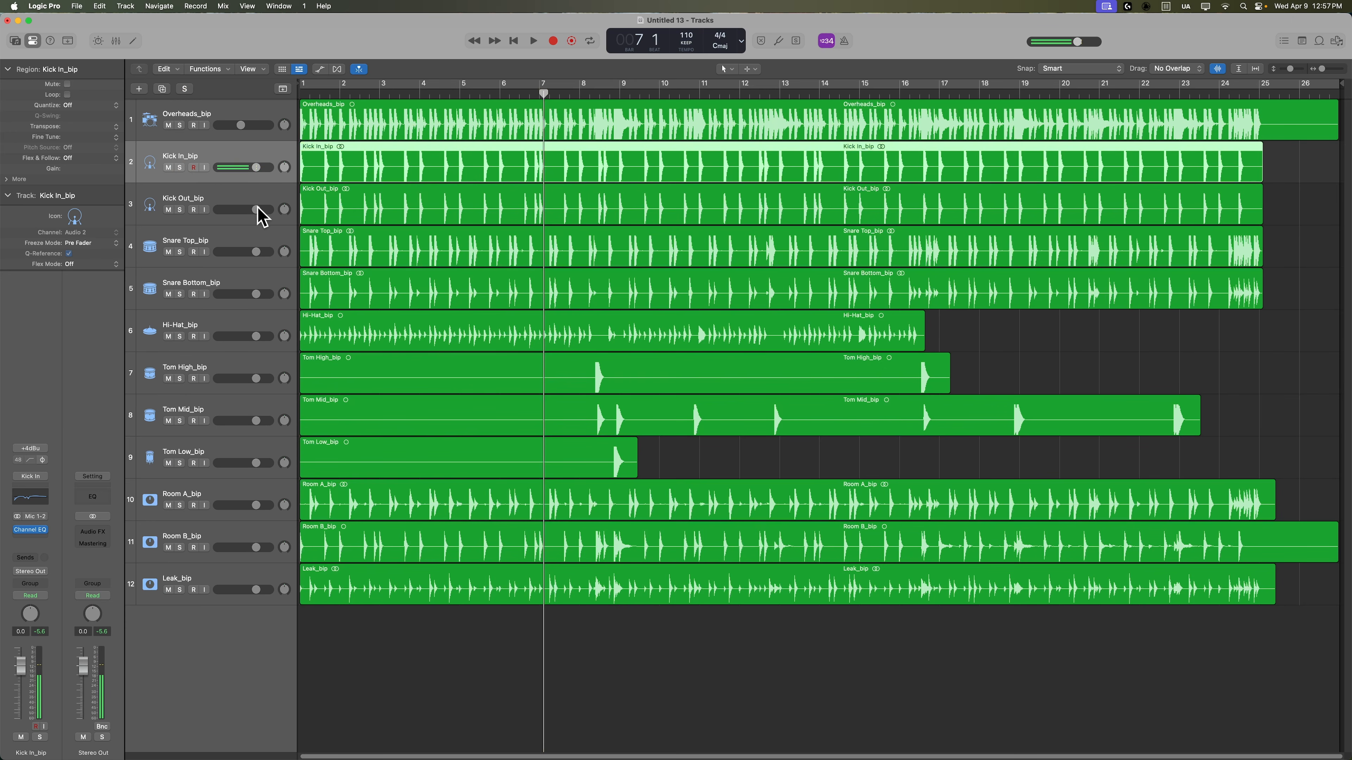
Lower Kick Out_bip to about -5.6 dB, Snare Top_bip to -0.1 dB, Snare Bottom_bip to -4.4 dB and Hi-Hat_bip to -1.8 dB
click(255, 256)
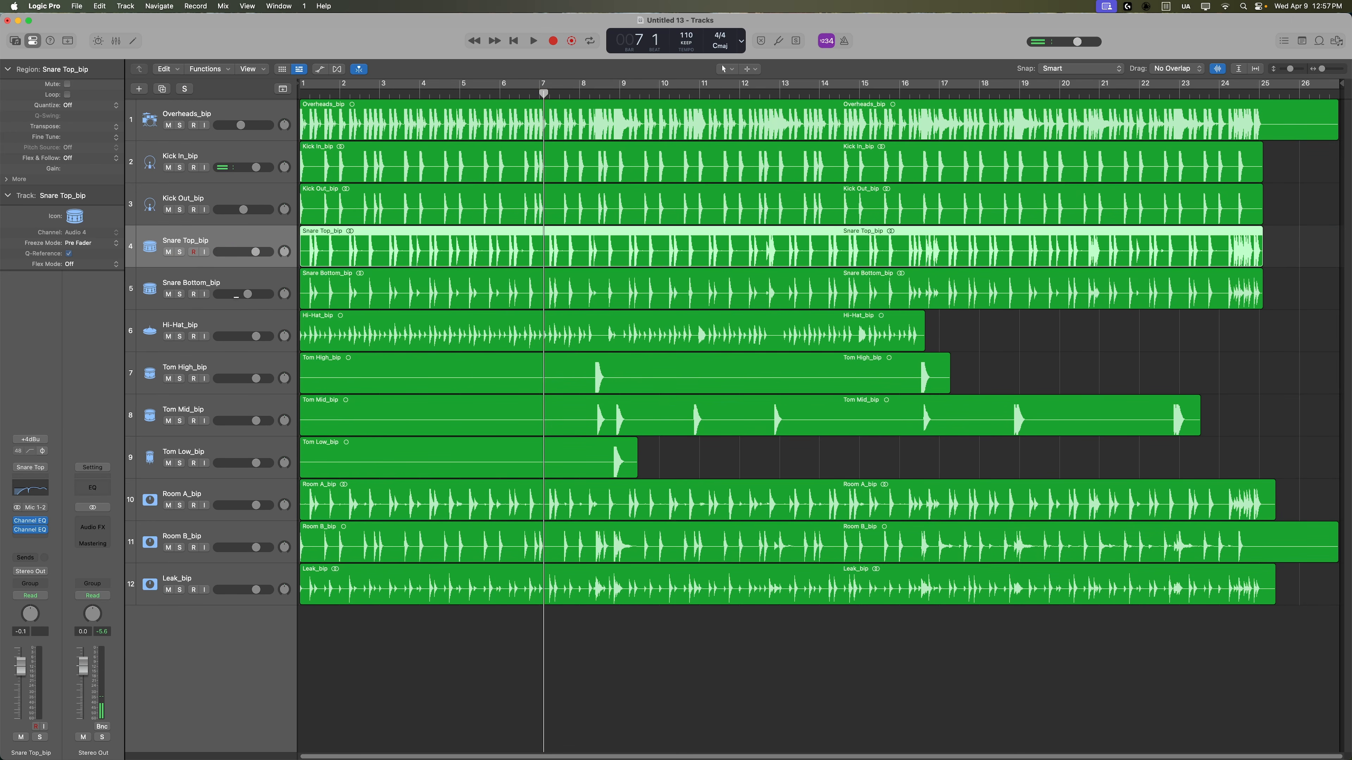
click(238, 321)
drag(256, 336, 252, 337)
click(238, 370)
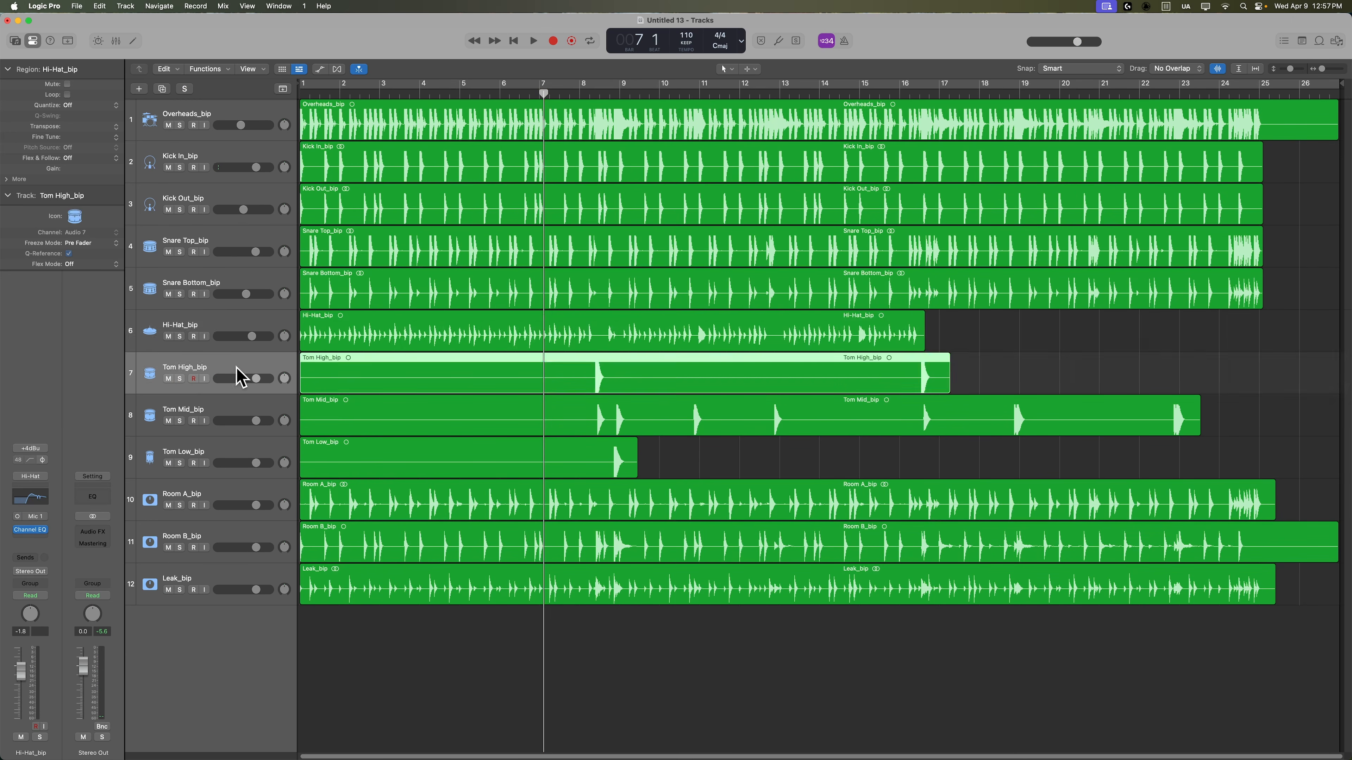
click(246, 407)
click(242, 453)
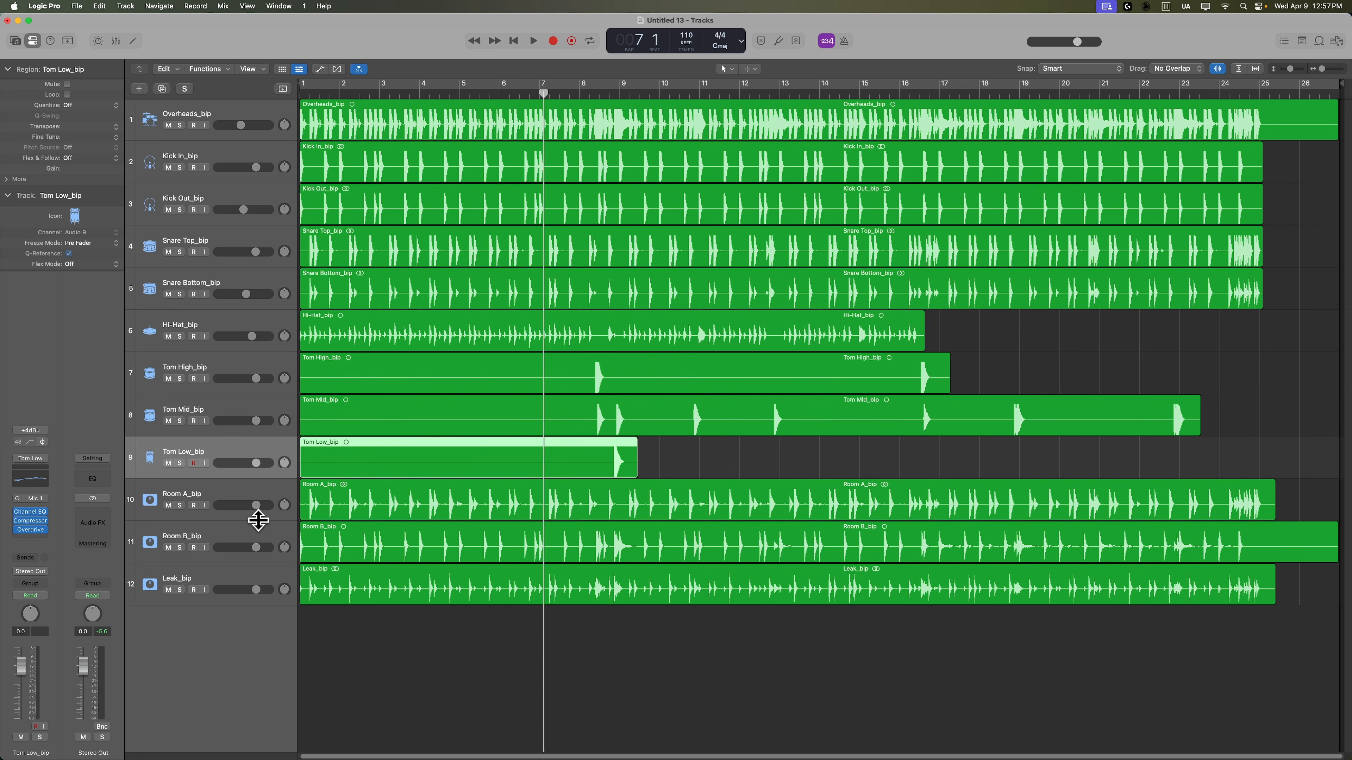
Lower Room A_bip to about -12.6 dB, Room B_bip to -13.0 dB and Leak_bip to -5.2 dB
click(234, 500)
click(238, 534)
drag(256, 548, 234, 547)
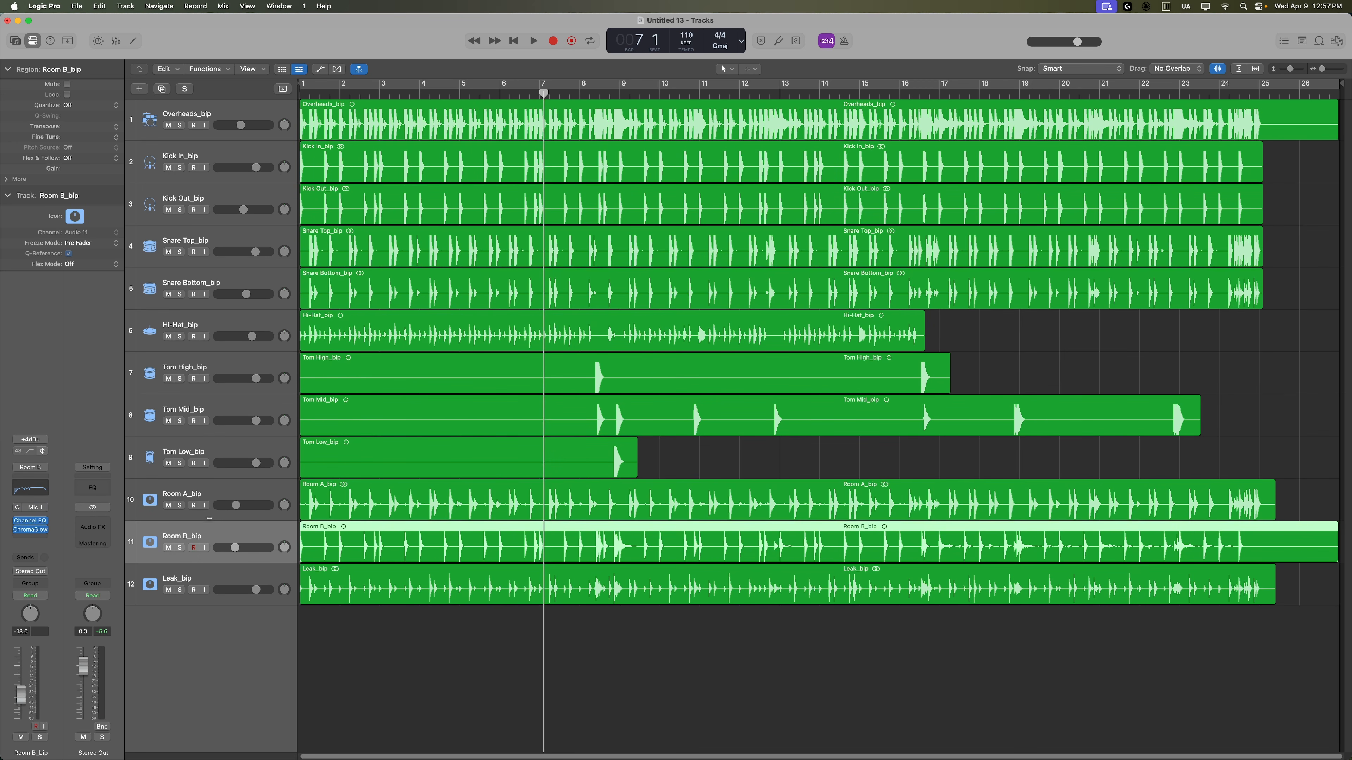
click(252, 579)
drag(256, 591, 244, 590)
click(401, 649)
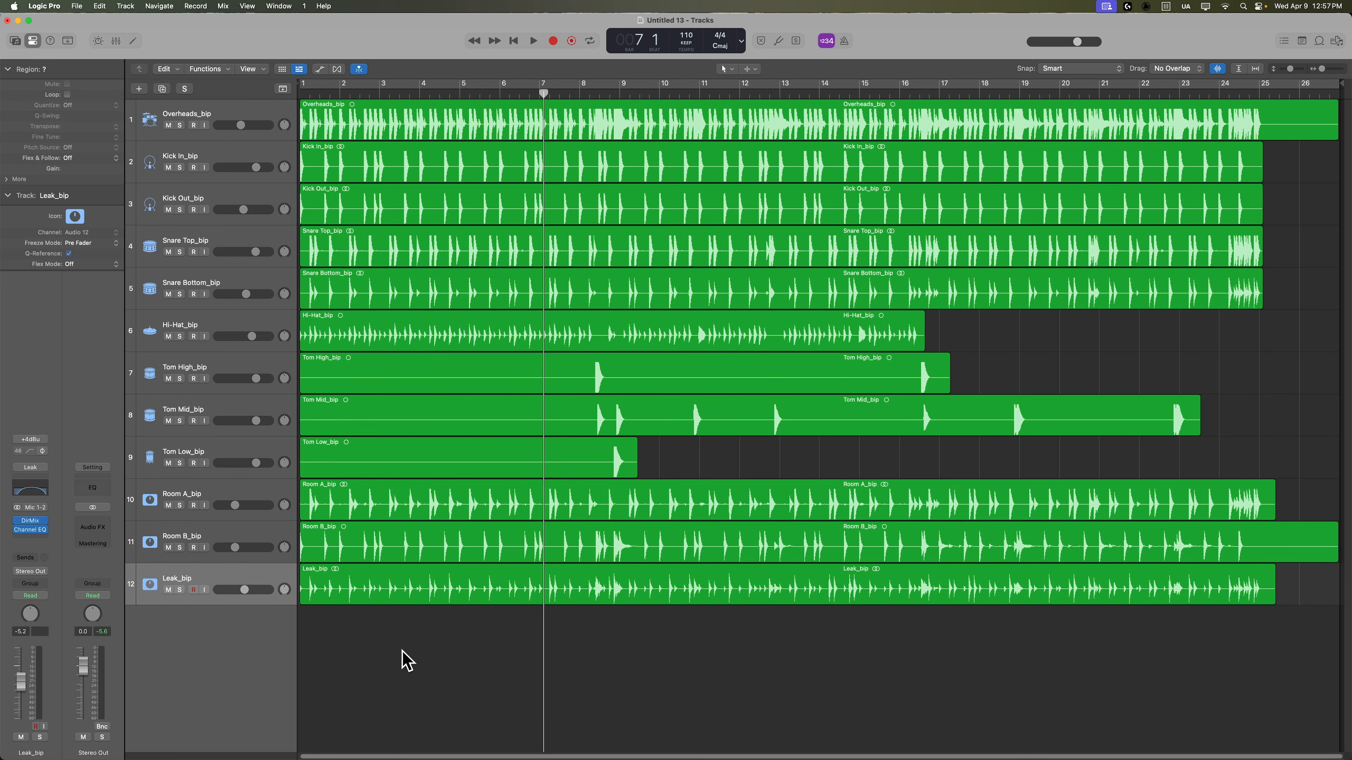
Play from the start with the Mixer open, briefly solo Snare Top_bip, and lower Snare Bottom_bip to about -10.4 dB and Overheads_bip to -13.4 dB
key(Return)
key(space)
key(x)
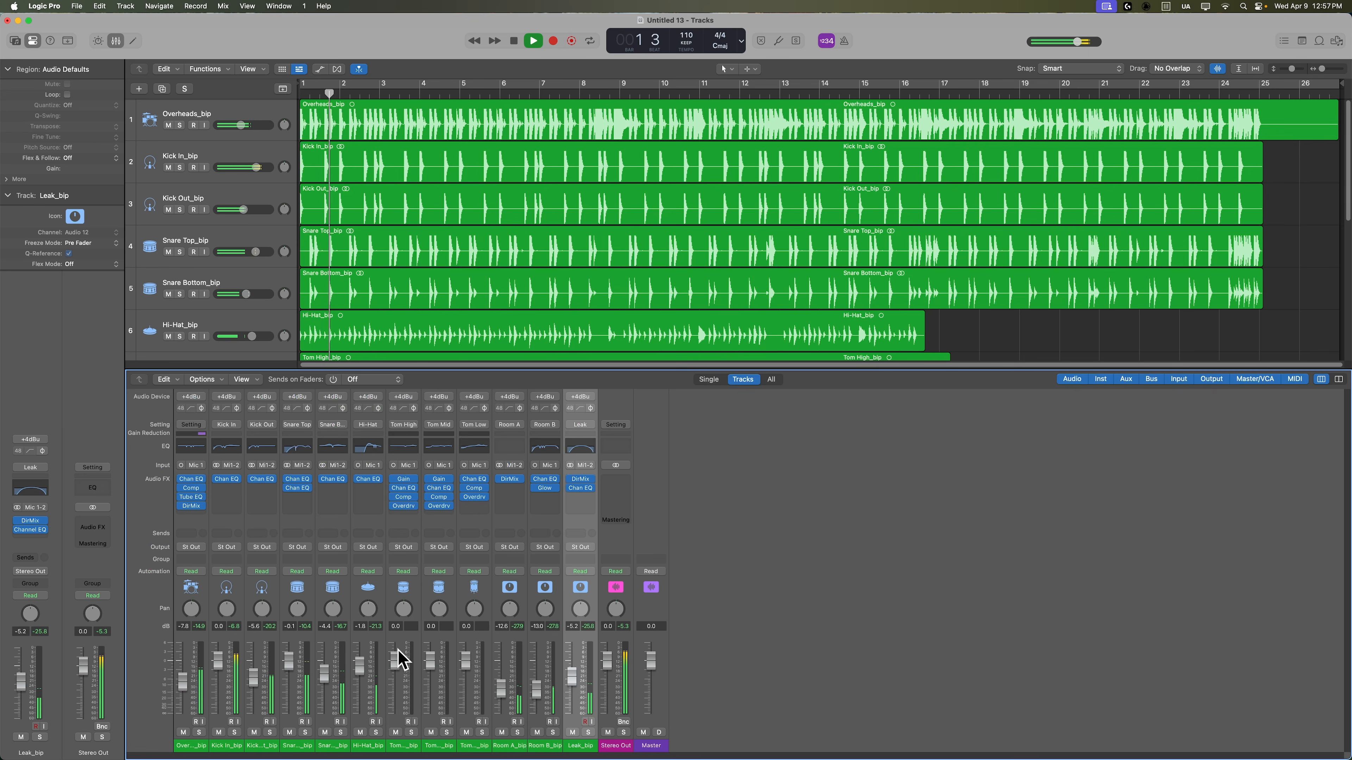
click(294, 746)
key(s)
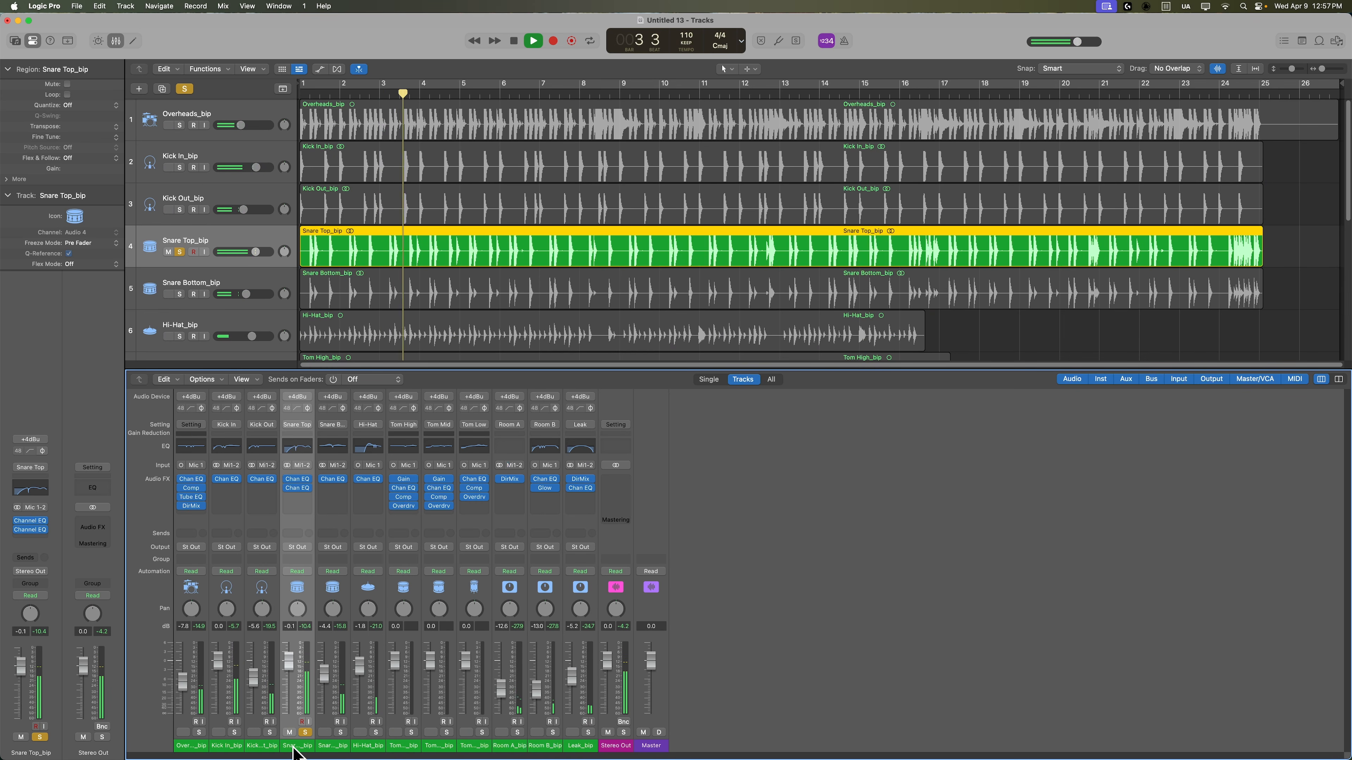
key(s)
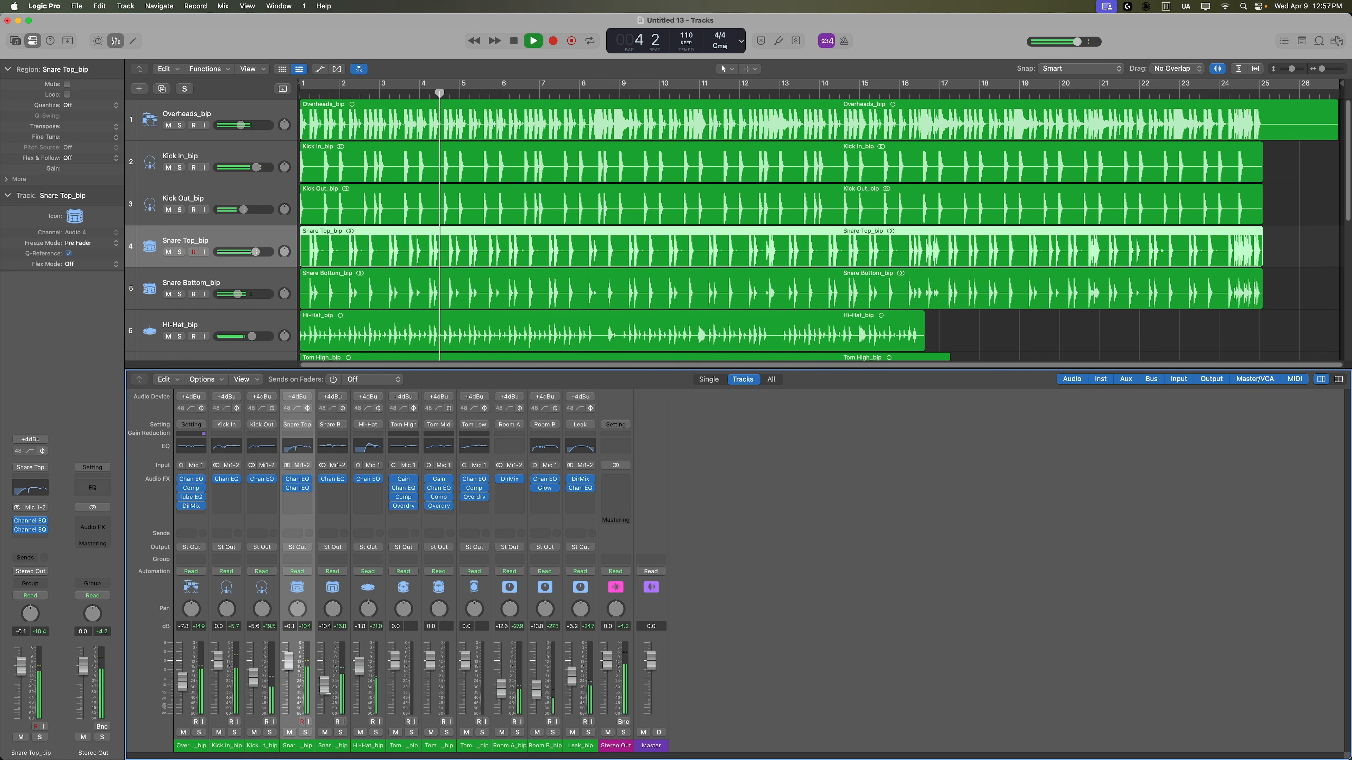
click(191, 745)
drag(183, 682, 183, 691)
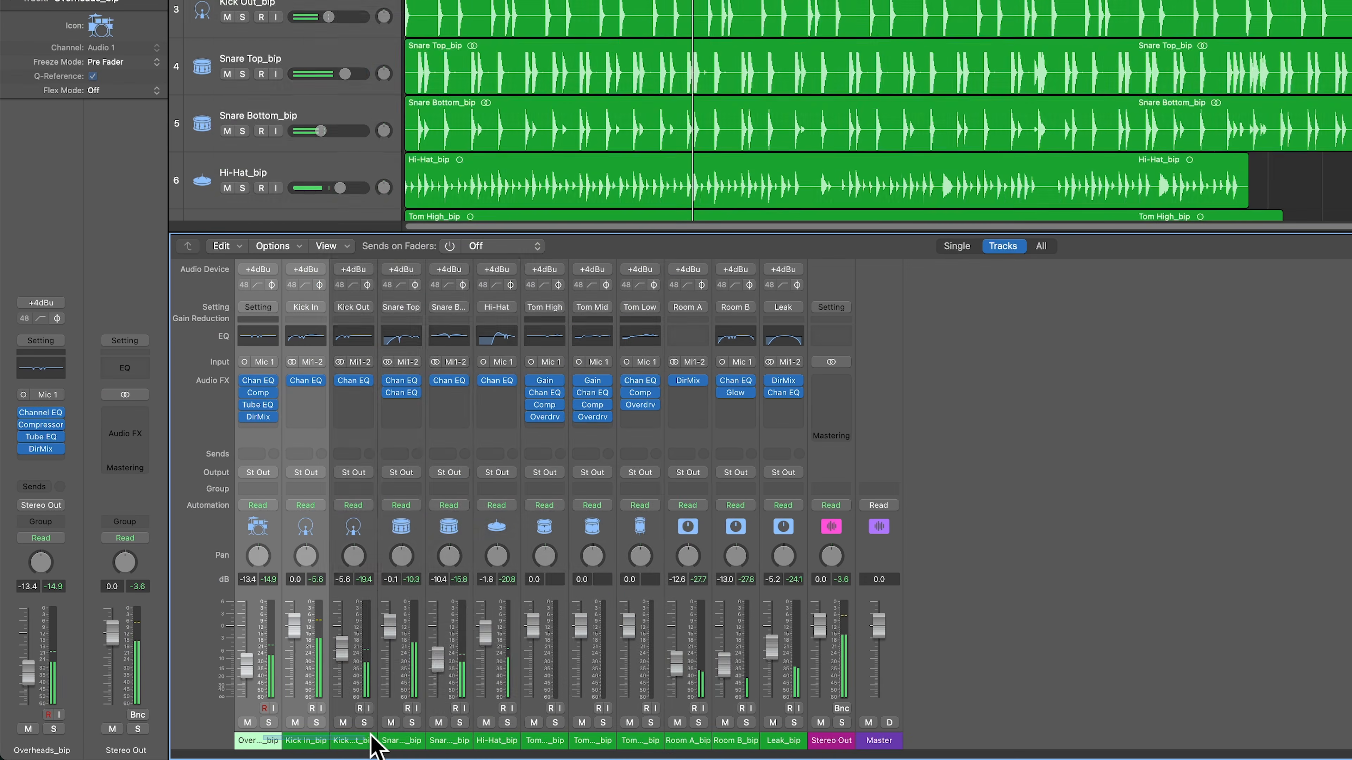
Select all twelve bounced channels in the Mixer and remove all of their effect plug-ins
drag(377, 745, 784, 742)
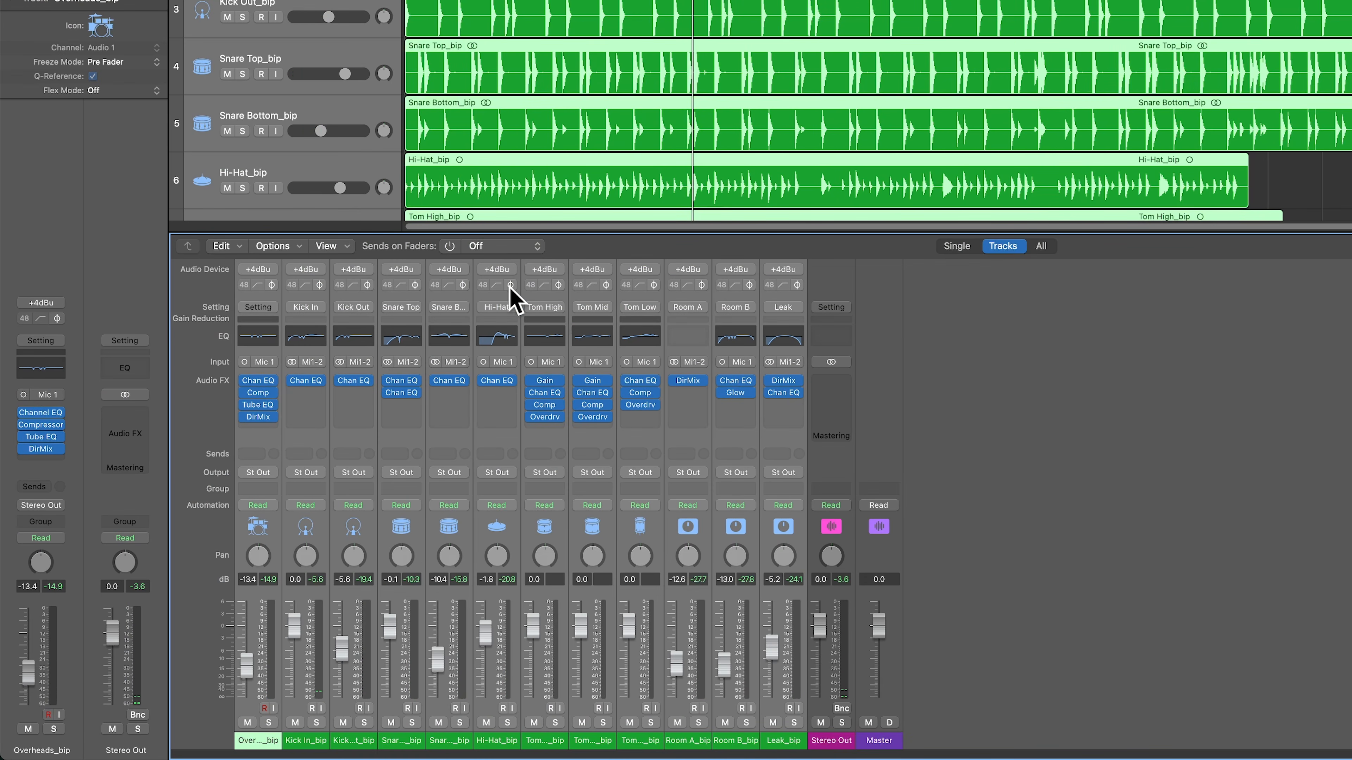
click(507, 311)
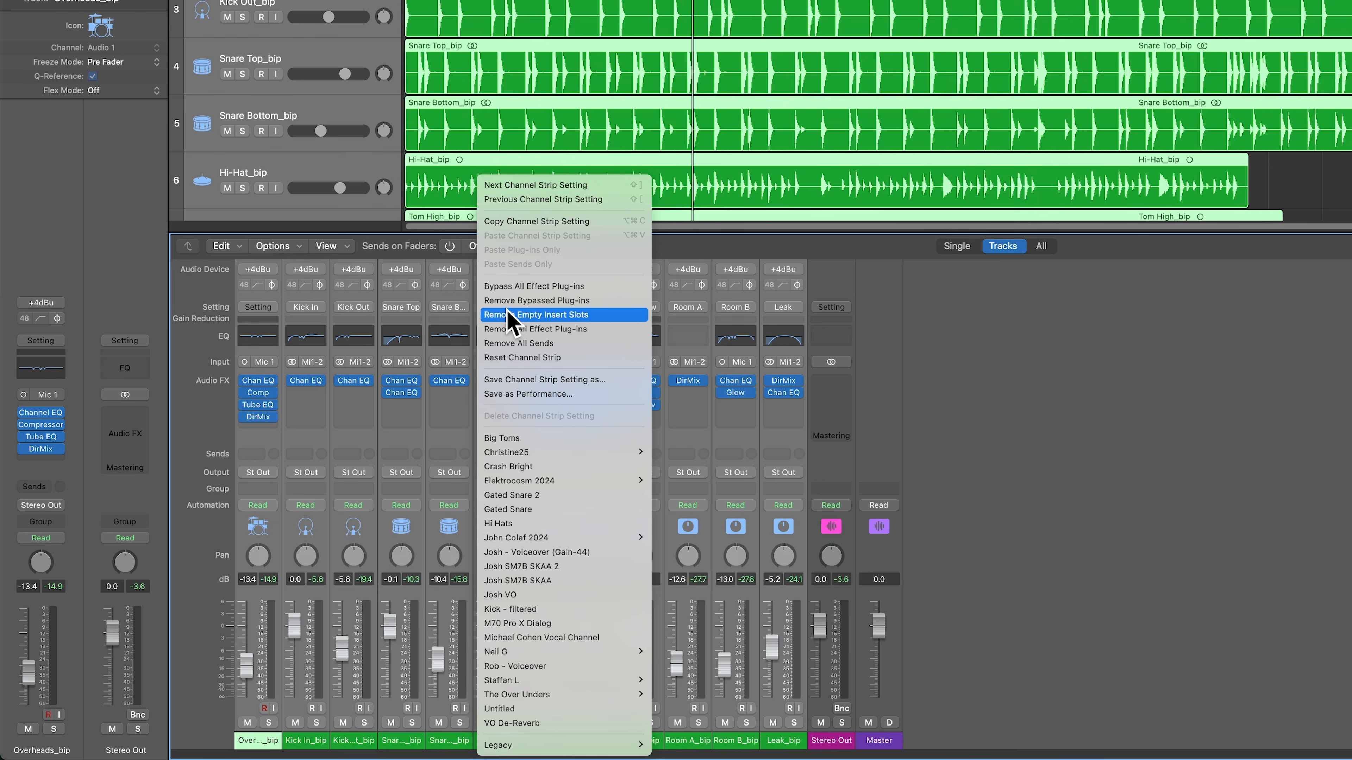
click(612, 329)
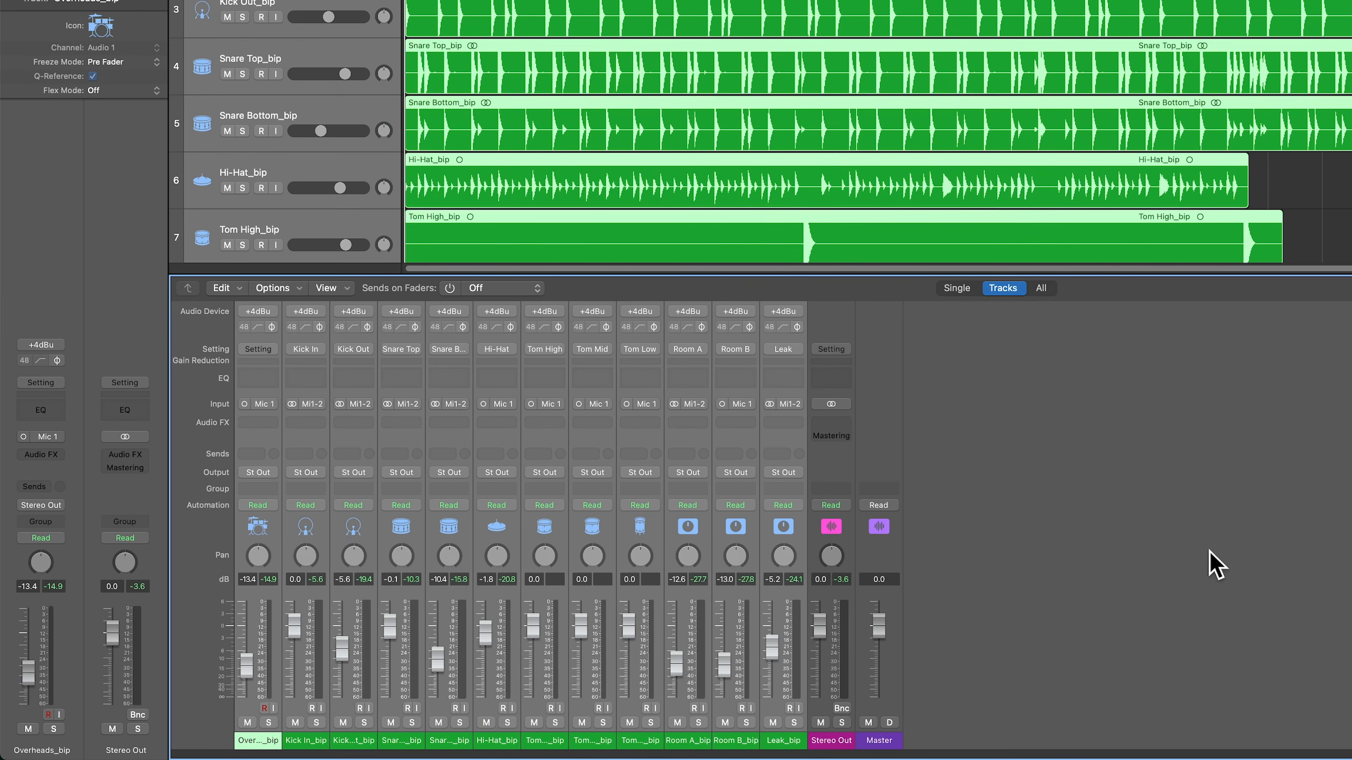
Play back the plug-in-free tracks and turn off the waveform zoom for the audio regions
key(space)
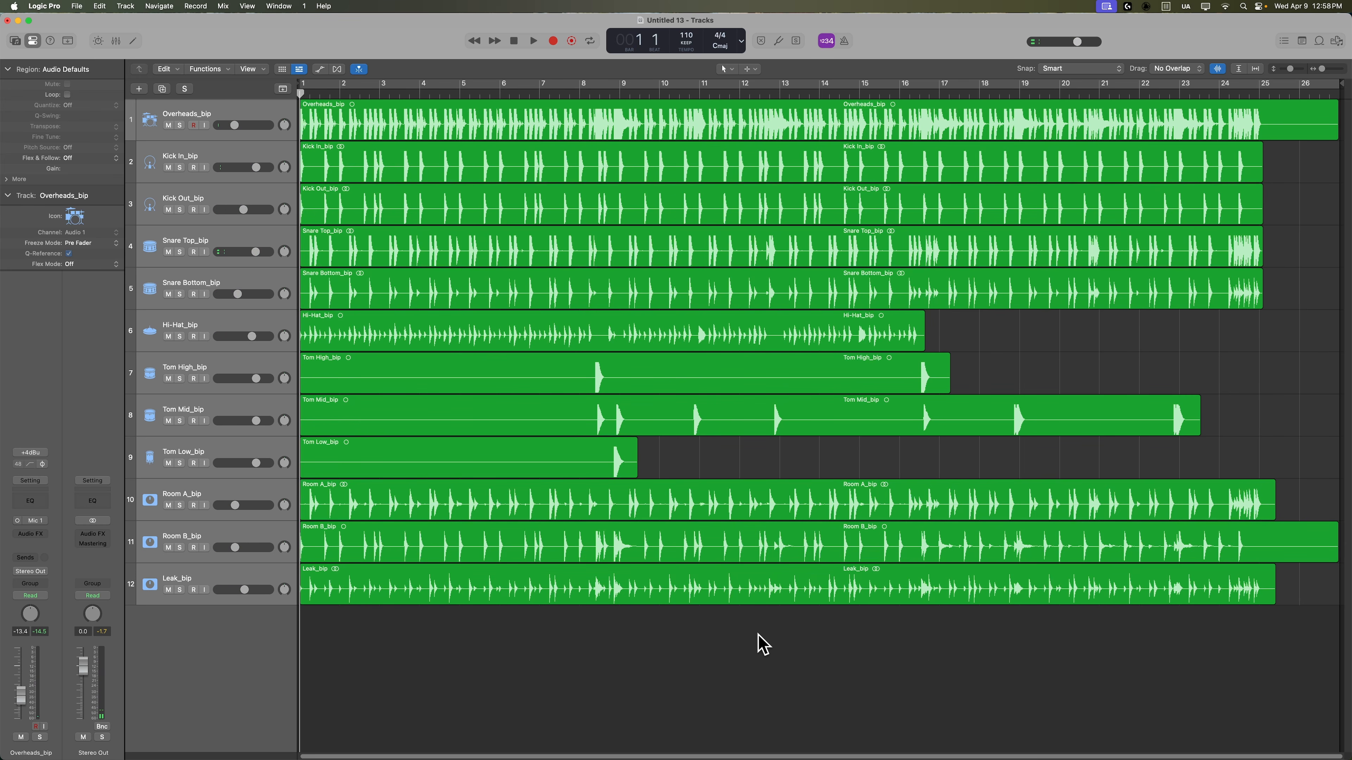
click(1219, 68)
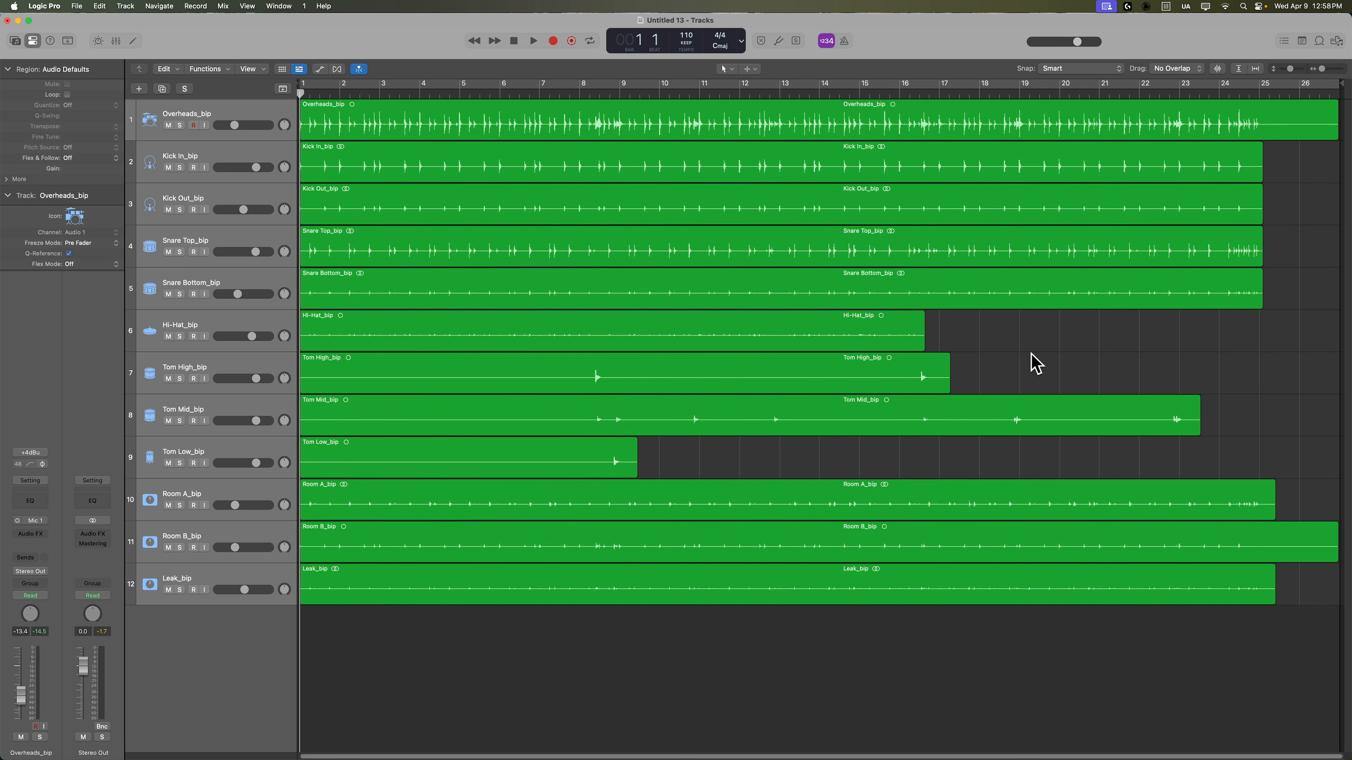